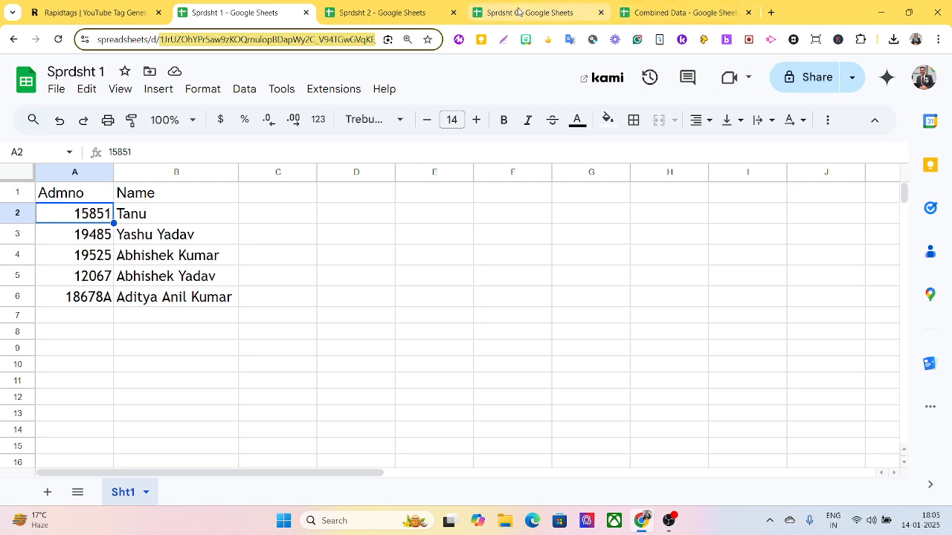
{"action": "left_click", "coordinate": [519, 12]}
{"action": "left_click", "coordinate": [405, 19]}
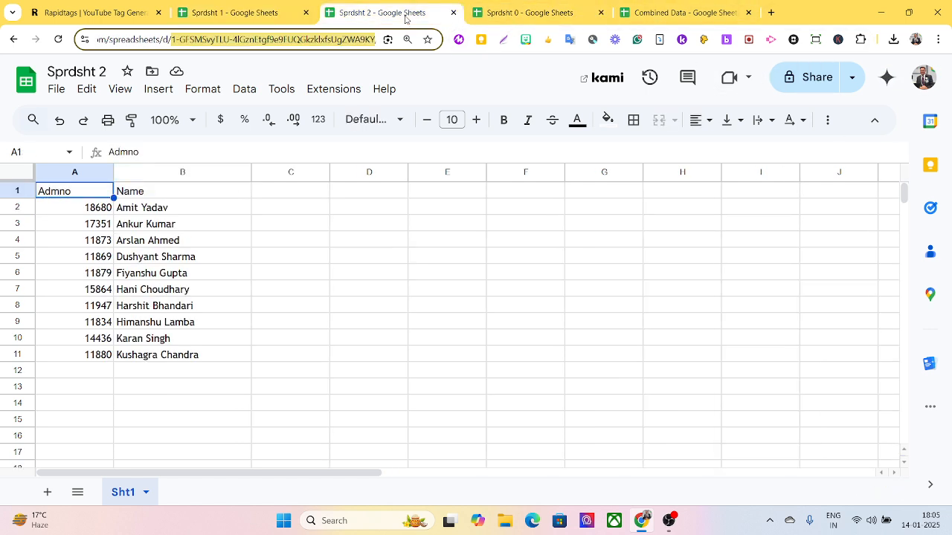
{"action": "left_click", "coordinate": [262, 19]}
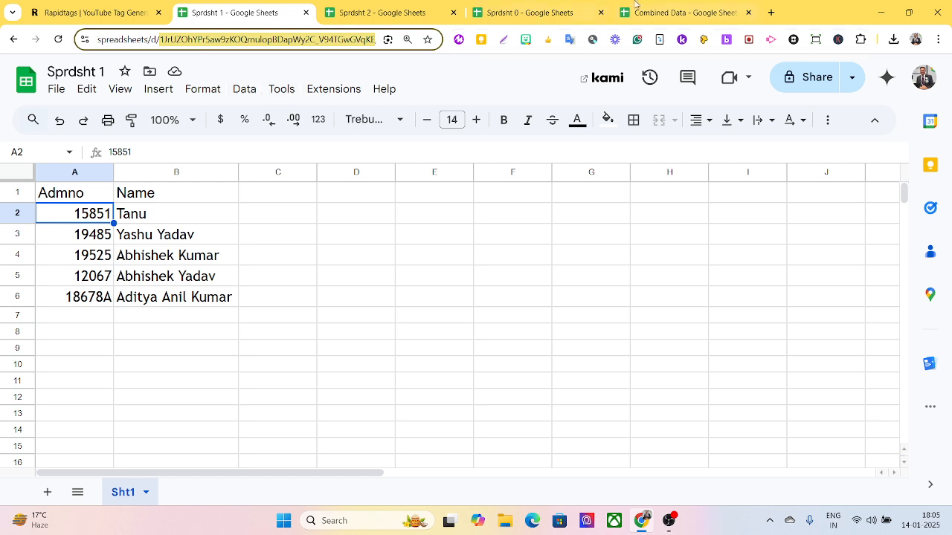
{"action": "left_click", "coordinate": [670, 15]}
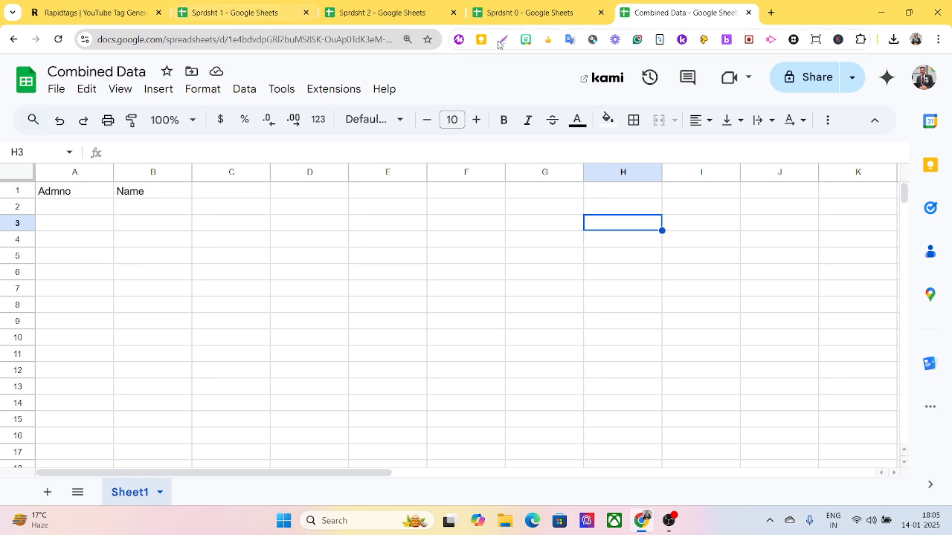
{"action": "left_click", "coordinate": [523, 22]}
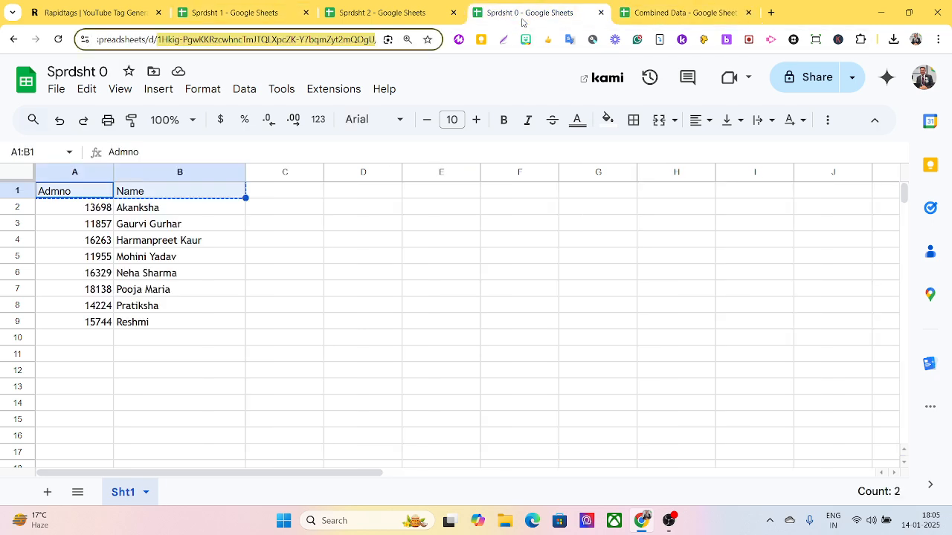
{"action": "left_click", "coordinate": [373, 14]}
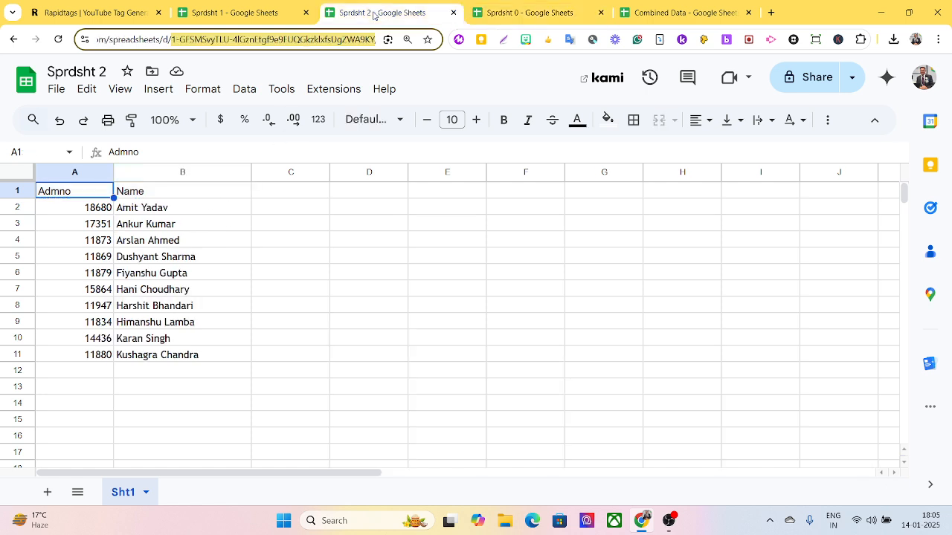
{"action": "left_click", "coordinate": [227, 13]}
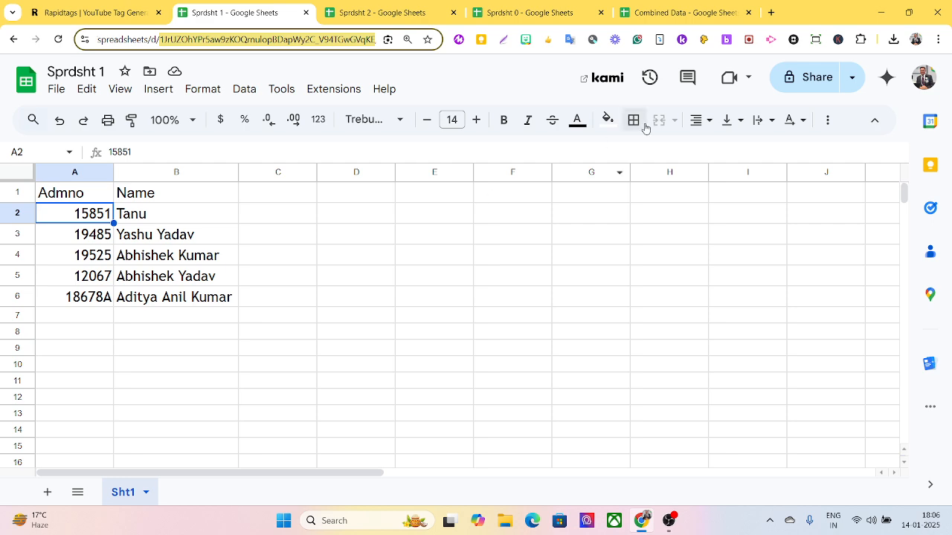
Switch to the Combined Data spreadsheet, which shows only its Admno and Name headers.
{"action": "left_click", "coordinate": [687, 15]}
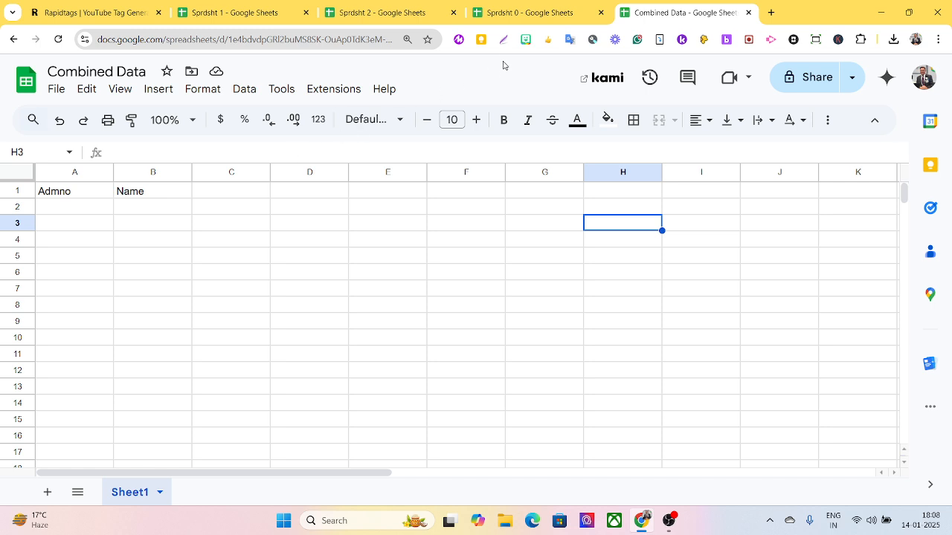
{"action": "left_click", "coordinate": [541, 14]}
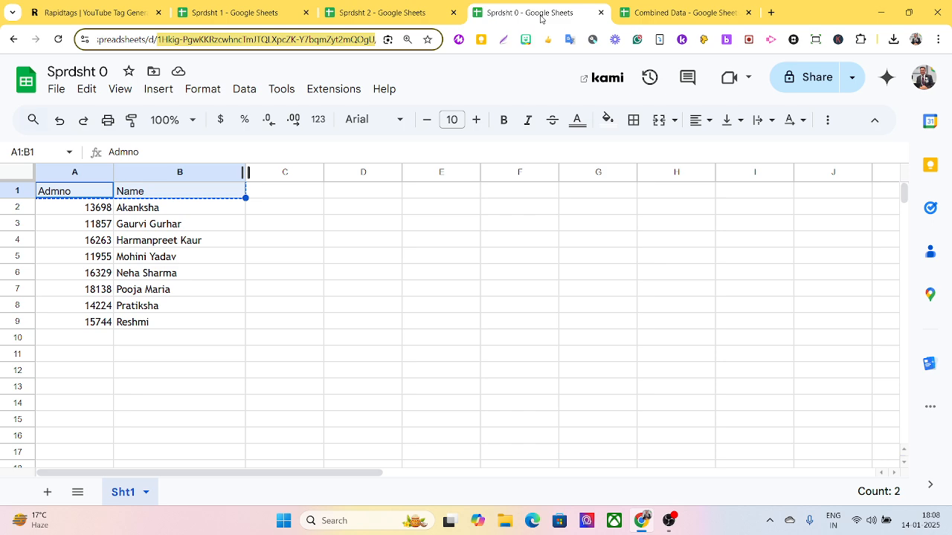
{"action": "left_click", "coordinate": [392, 14]}
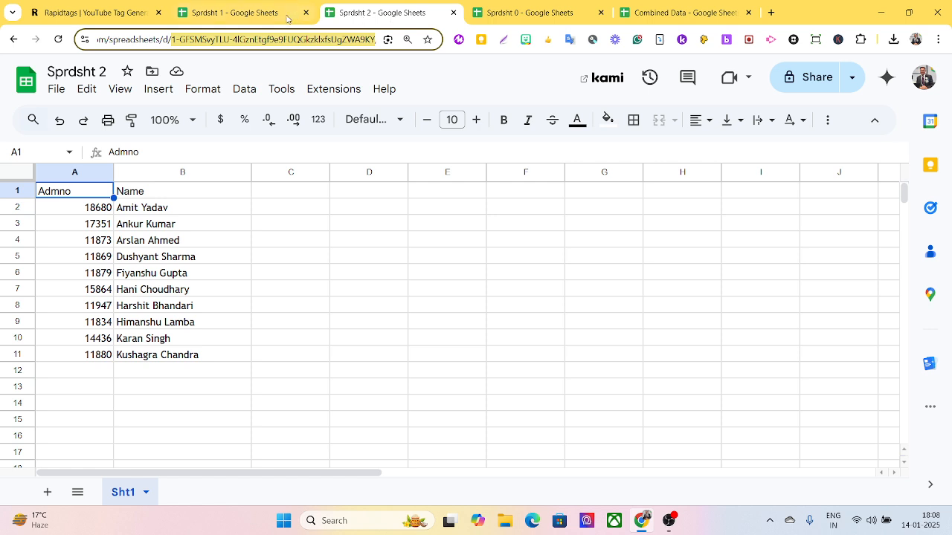
{"action": "left_click", "coordinate": [263, 19]}
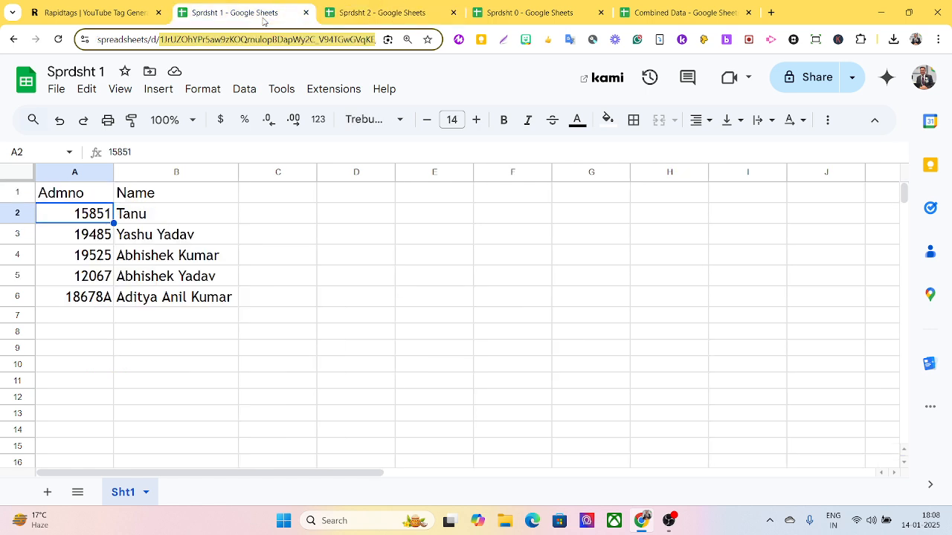
{"action": "left_click", "coordinate": [654, 13]}
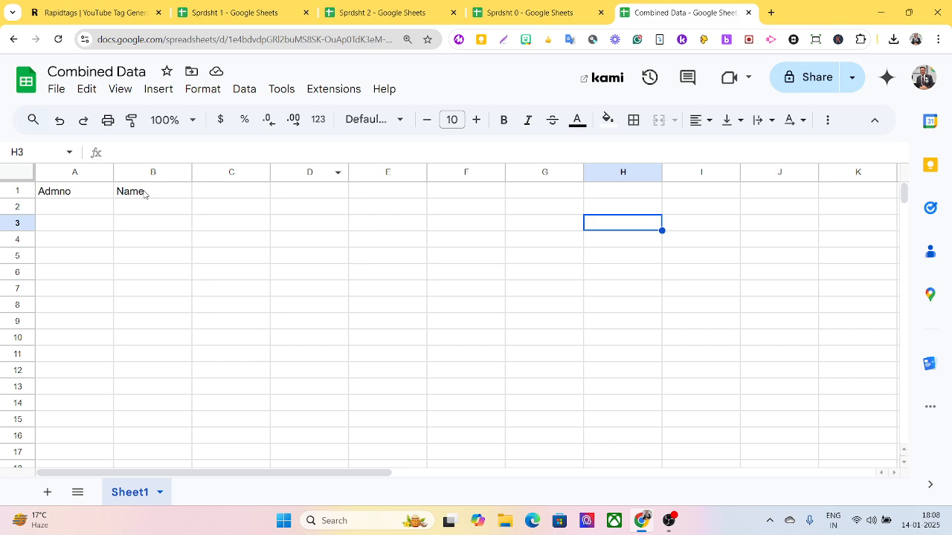
{"action": "left_click", "coordinate": [525, 13]}
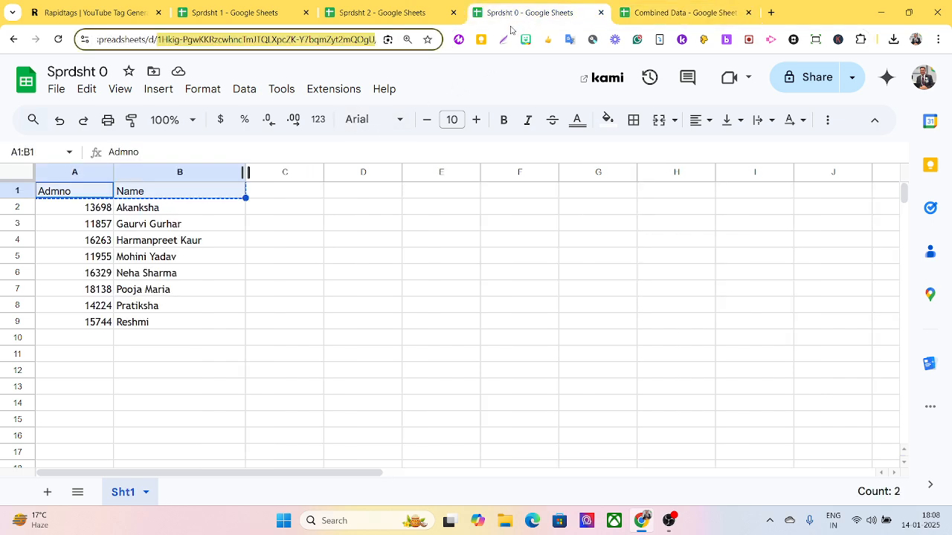
{"action": "left_click", "coordinate": [379, 13]}
{"action": "left_click", "coordinate": [248, 18]}
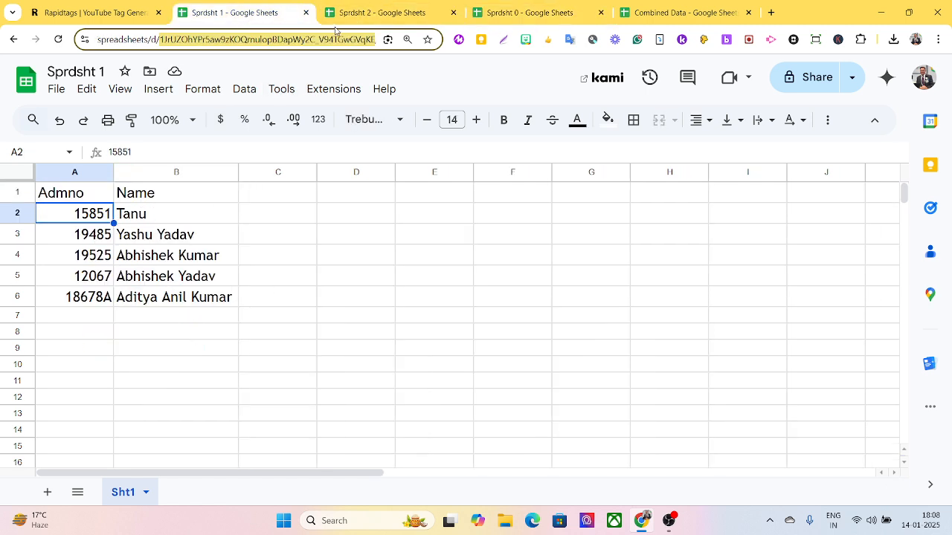
{"action": "left_click", "coordinate": [651, 15]}
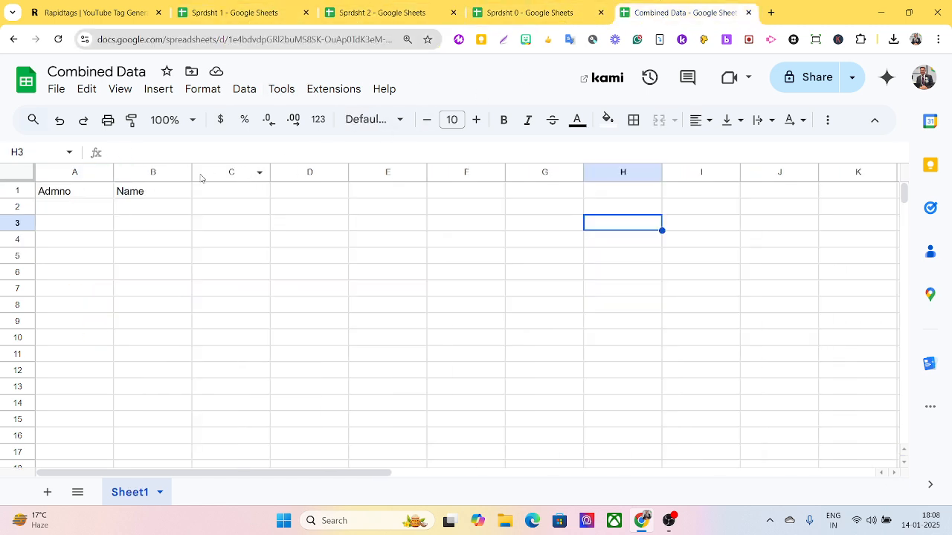
Start the formula =importrange( in cell A2 below the Admno header.
{"action": "left_click", "coordinate": [90, 206]}
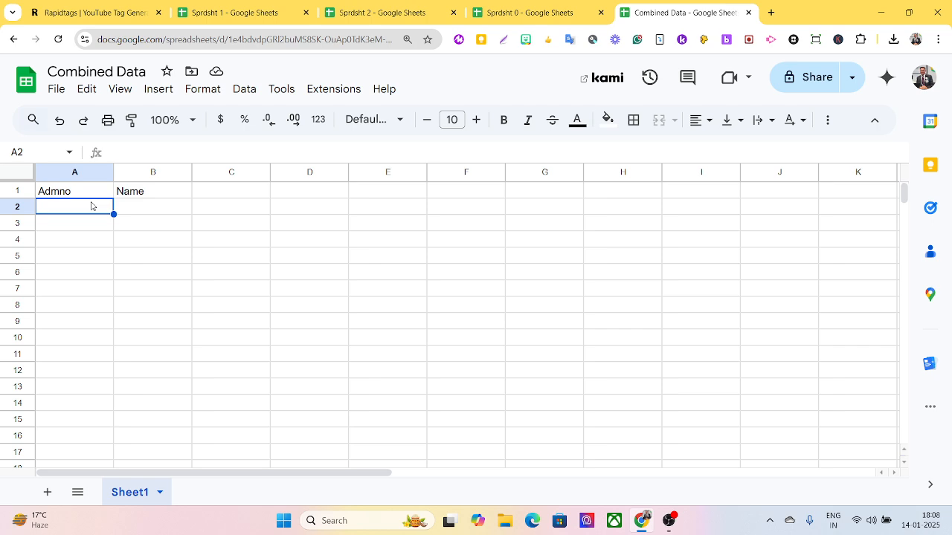
{"action": "type", "text": "="}
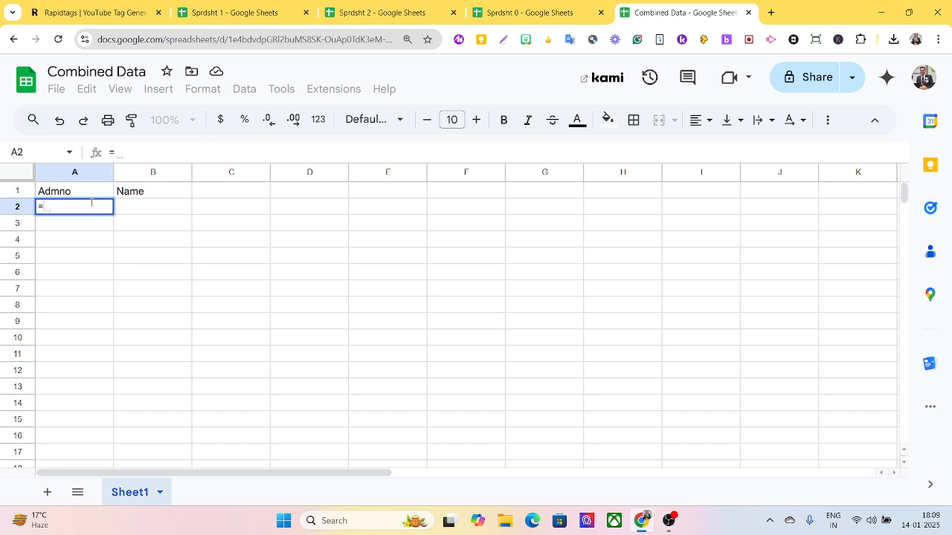
{"action": "type", "text": "import"}
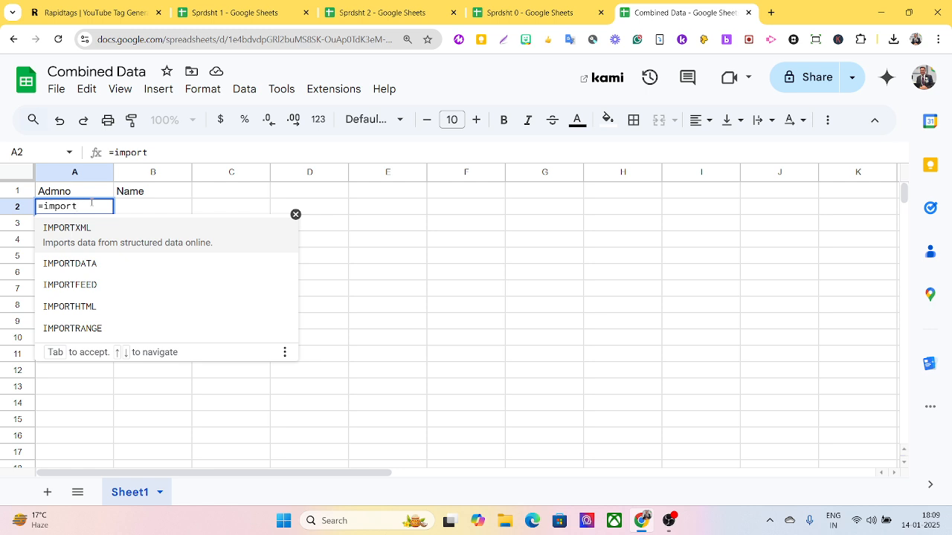
{"action": "type", "text": "range"}
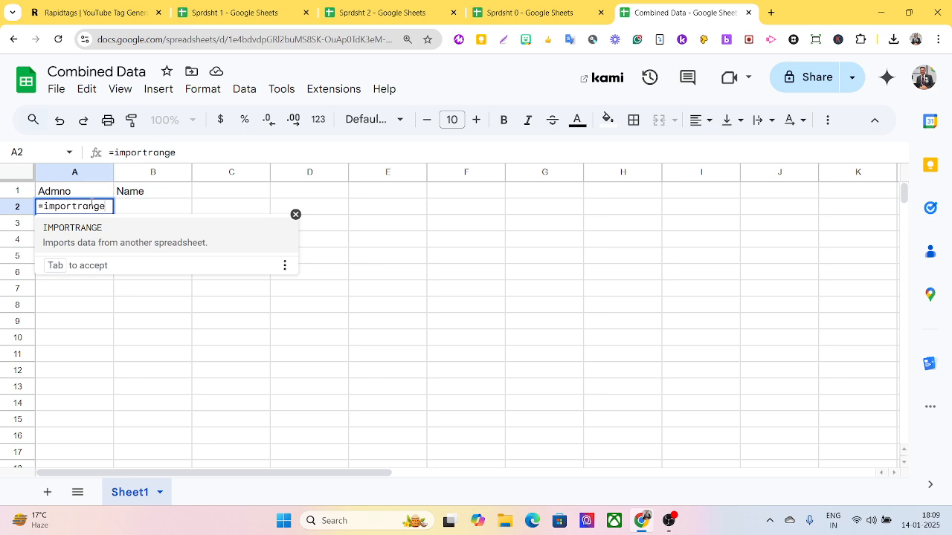
{"action": "type", "text": "("}
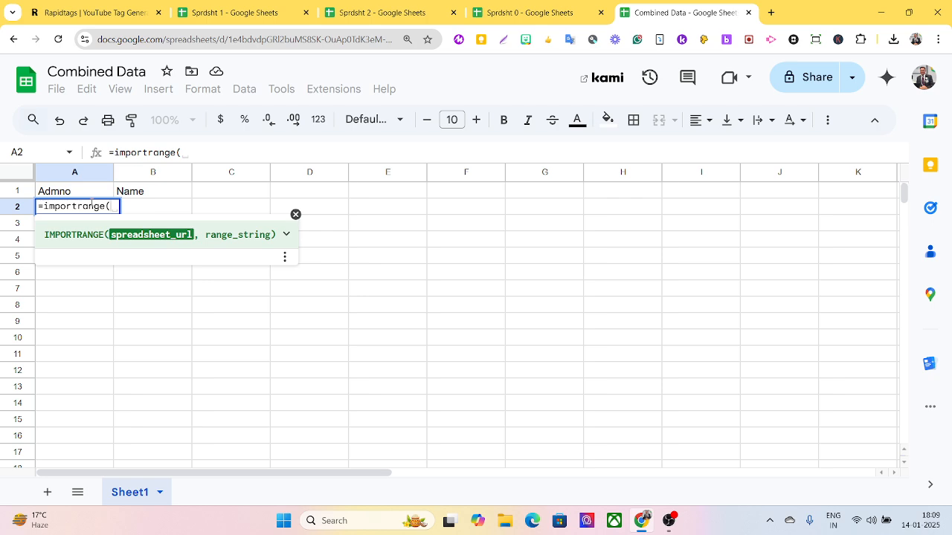
Copy Sprdsht 0's full web address from the address bar and return to Combined Data.
{"action": "left_click", "coordinate": [546, 15]}
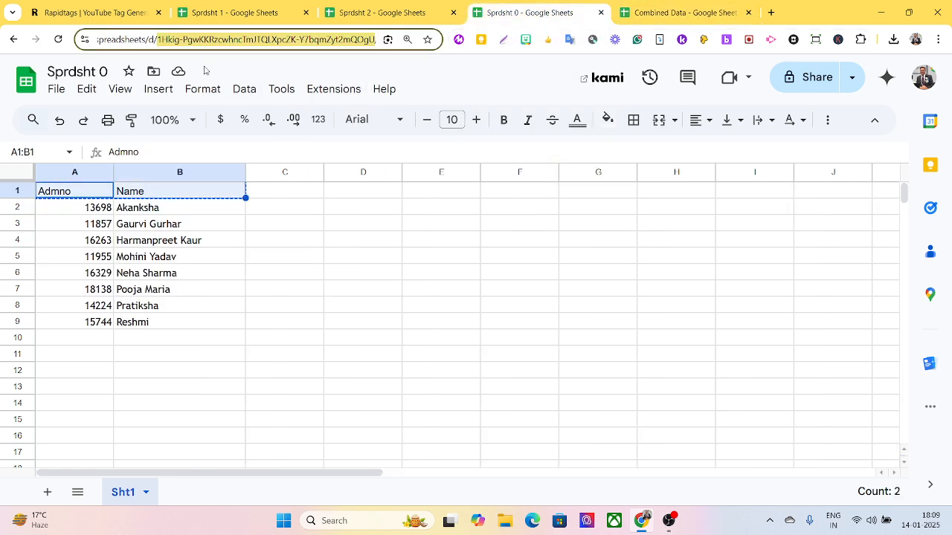
{"action": "left_click", "coordinate": [228, 39]}
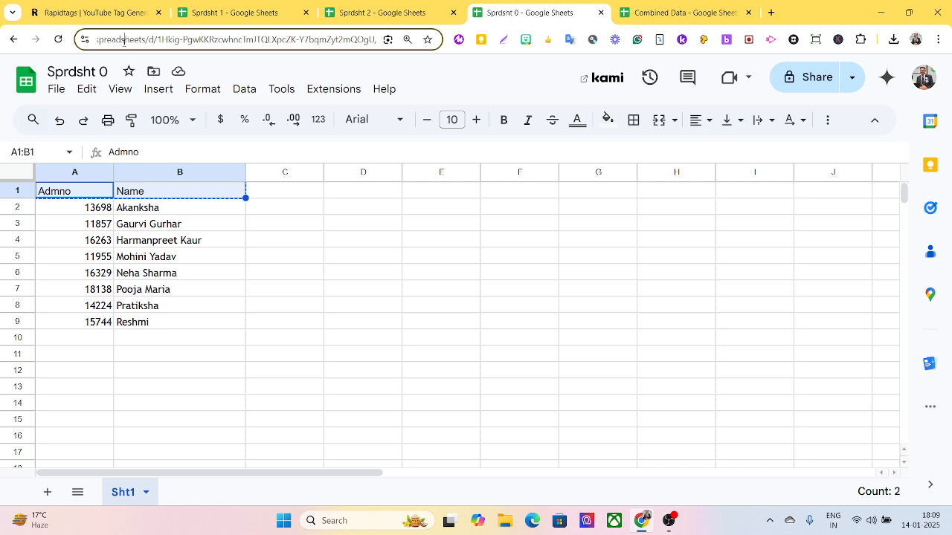
{"action": "key", "text": "Left"}
{"action": "key", "text": "Left"}
{"action": "key", "text": "Left"}
{"action": "key", "text": "Left"}
{"action": "key", "text": "Left"}
{"action": "key", "text": "Left"}
{"action": "key", "text": "Left"}
{"action": "key", "text": "Left"}
{"action": "key", "text": "Left"}
{"action": "key", "text": "Left"}
{"action": "key", "text": "Left"}
{"action": "key", "text": "Left"}
{"action": "key", "text": "Left"}
{"action": "key", "text": "Left"}
{"action": "key", "text": "Left"}
{"action": "key", "text": "Left"}
{"action": "key", "text": "Left"}
{"action": "key", "text": "Left"}
{"action": "key", "text": "Left"}
{"action": "key", "text": "Left"}
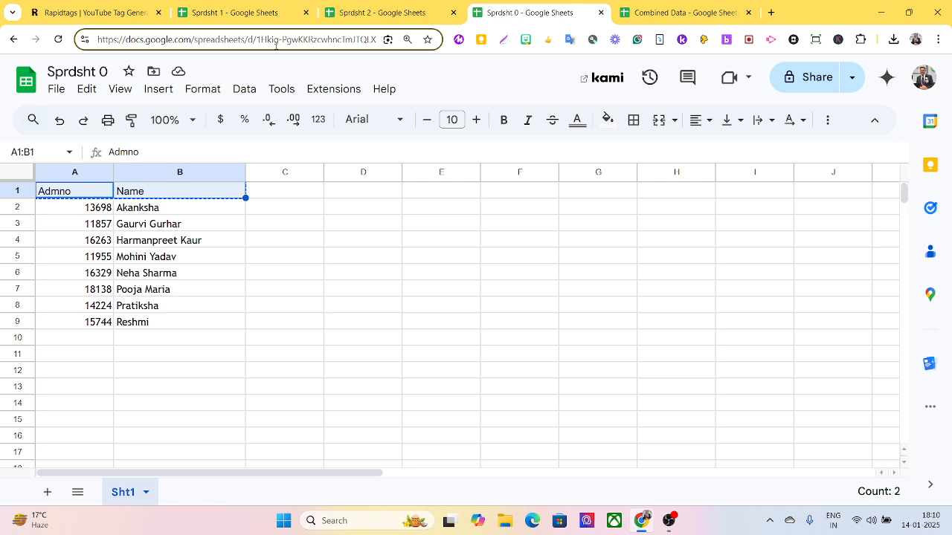
{"action": "left_click", "coordinate": [296, 41]}
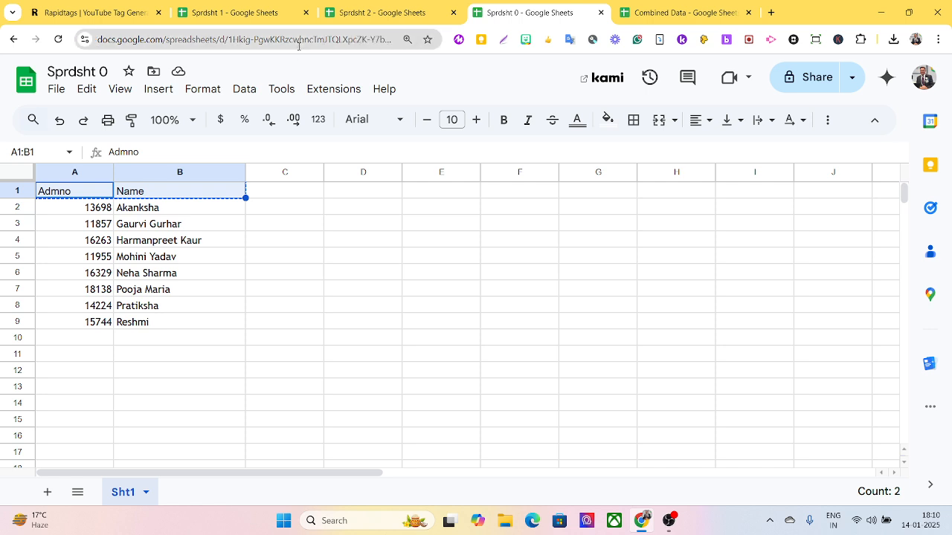
{"action": "right_click", "coordinate": [294, 40]}
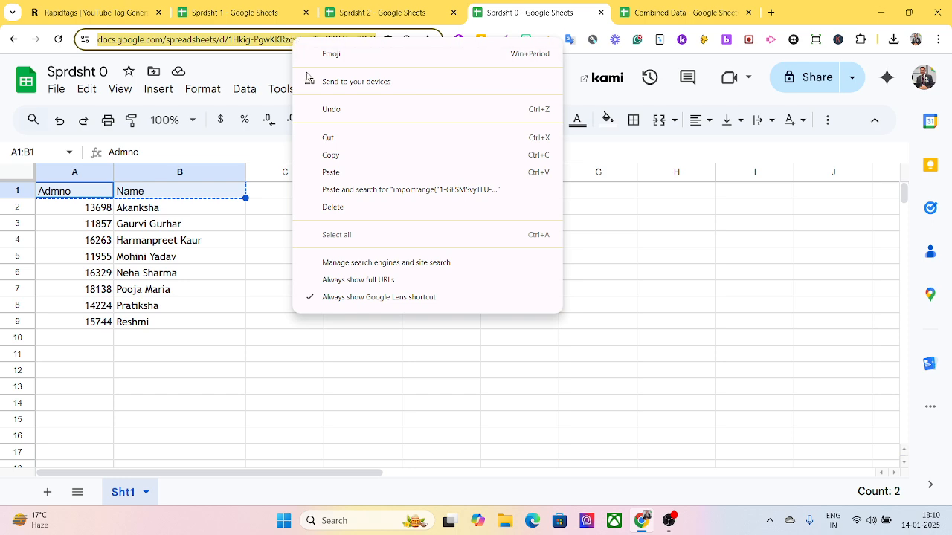
{"action": "left_click", "coordinate": [330, 158]}
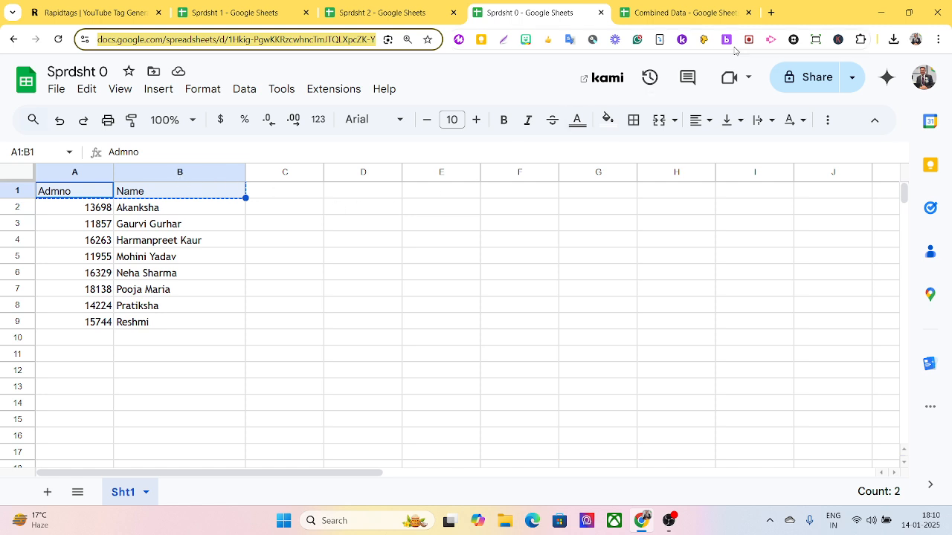
{"action": "left_click", "coordinate": [681, 13]}
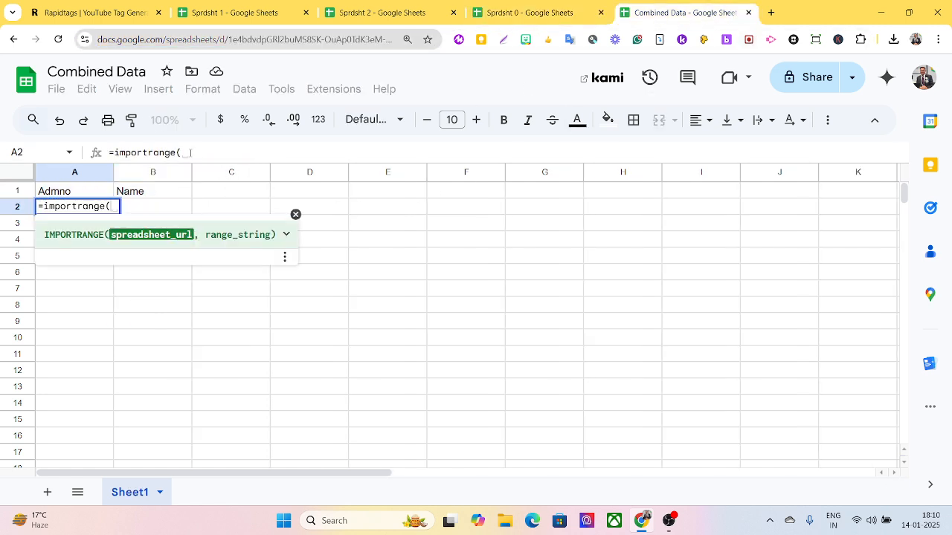
Paste the Sprdsht 0 web address in quotes as the IMPORTRANGE first argument.
{"action": "left_click", "coordinate": [194, 152]}
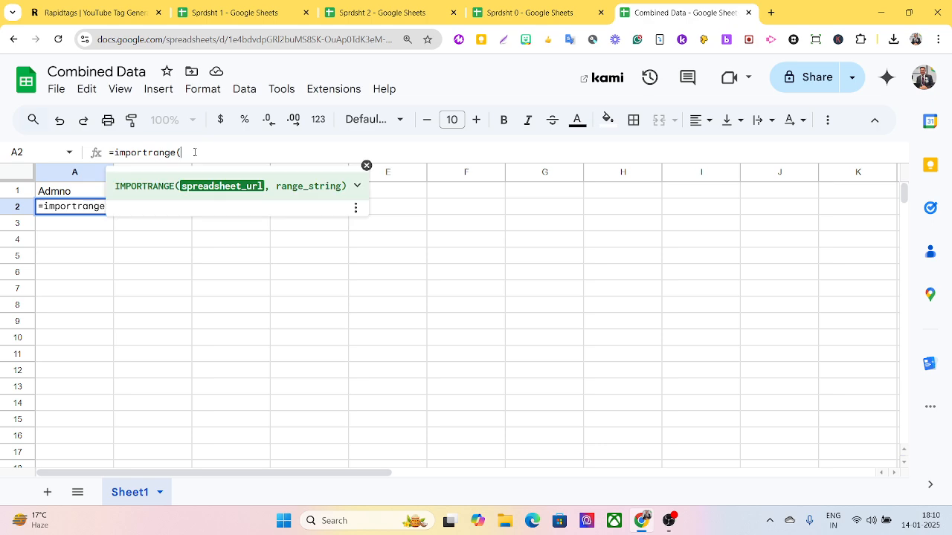
{"action": "type", "text": "\""}
{"action": "key", "text": "ctrl+v"}
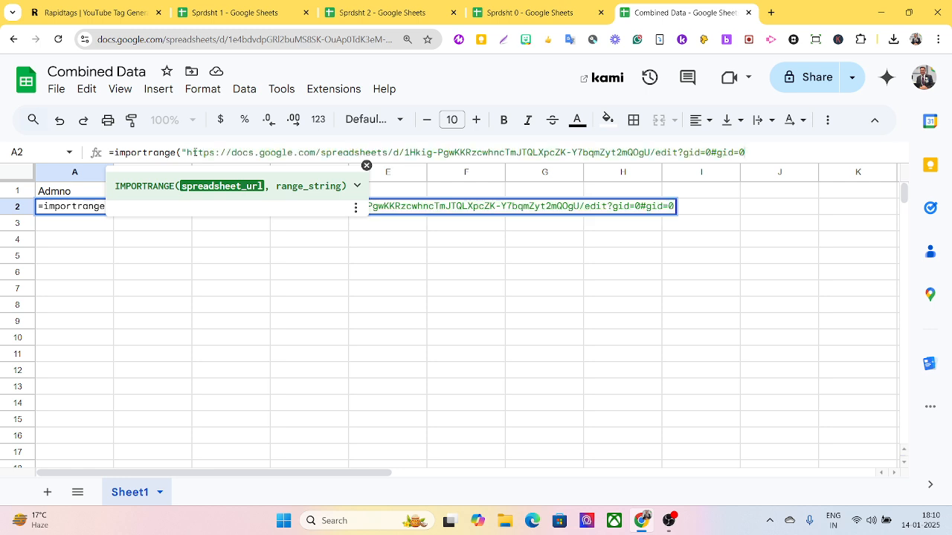
{"action": "type", "text": "\""}
{"action": "left_click_drag", "start_coordinate": [406, 153], "coordinate": [650, 161]}
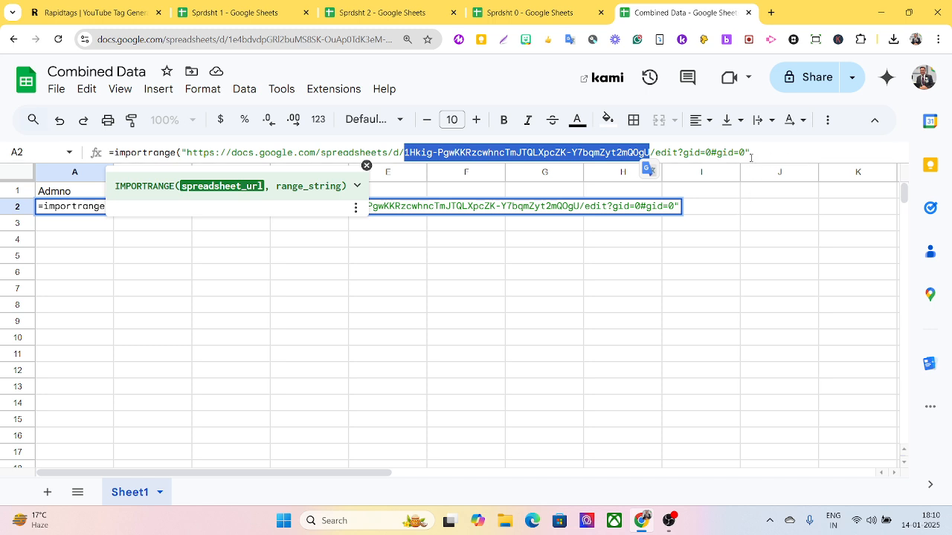
{"action": "left_click_drag", "start_coordinate": [746, 151], "coordinate": [651, 165]}
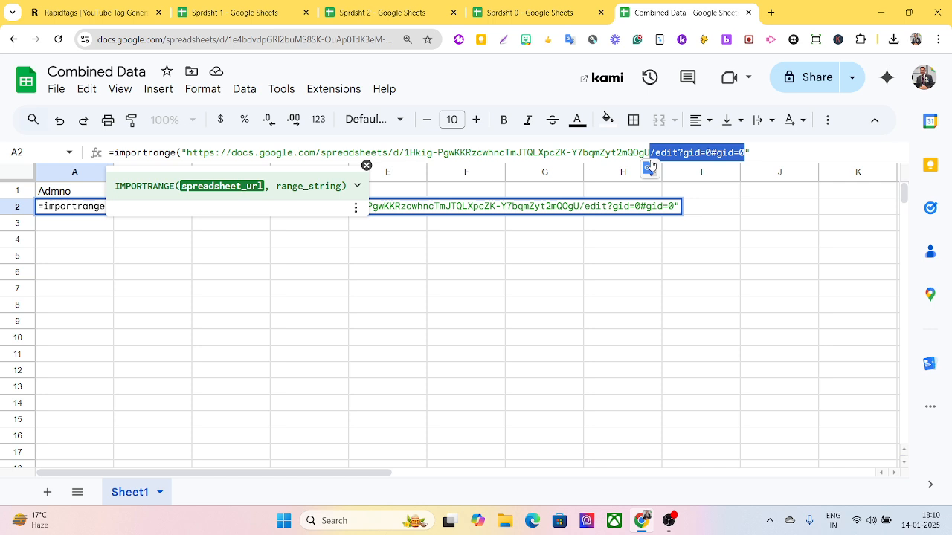
{"action": "key", "text": "BackSpace"}
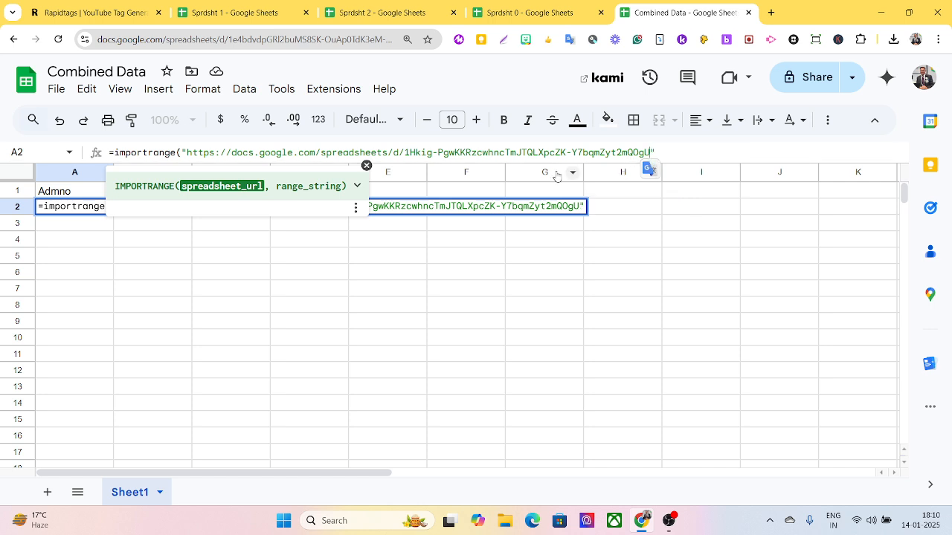
{"action": "left_click_drag", "start_coordinate": [404, 152], "coordinate": [189, 167]}
{"action": "key", "text": "BackSpace"}
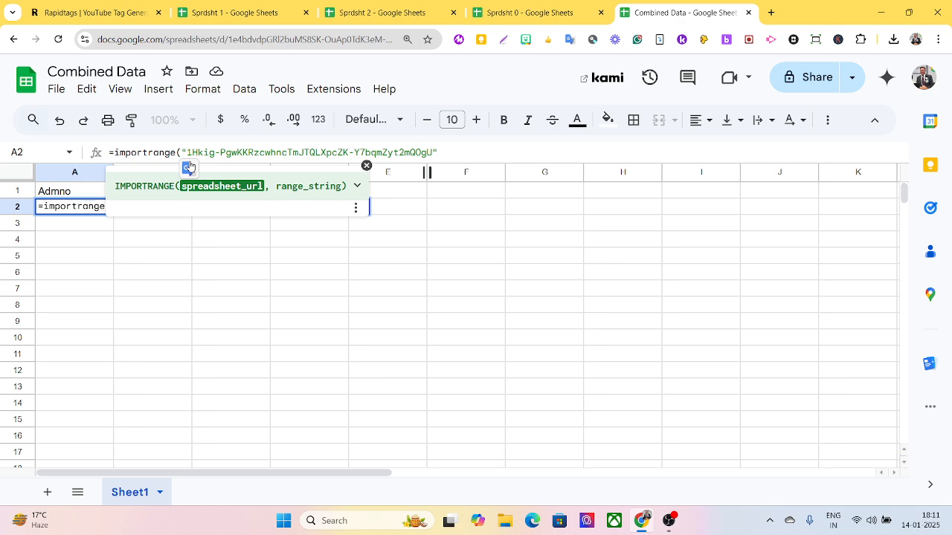
Add the range "sht1!a2:b9", checked against Sprdsht 0's records, and enter the A2 formula.
{"action": "left_click", "coordinate": [447, 152]}
{"action": "type", "text": ","}
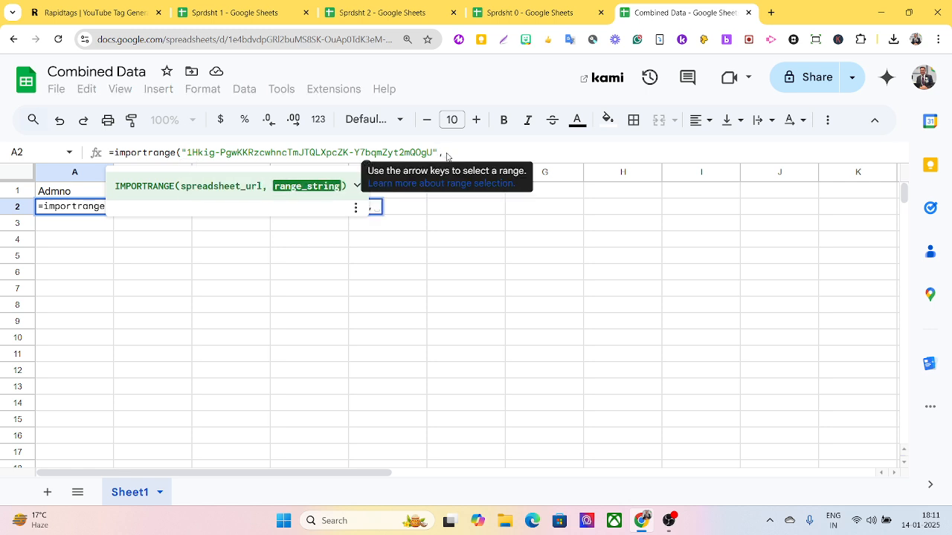
{"action": "left_click", "coordinate": [535, 21]}
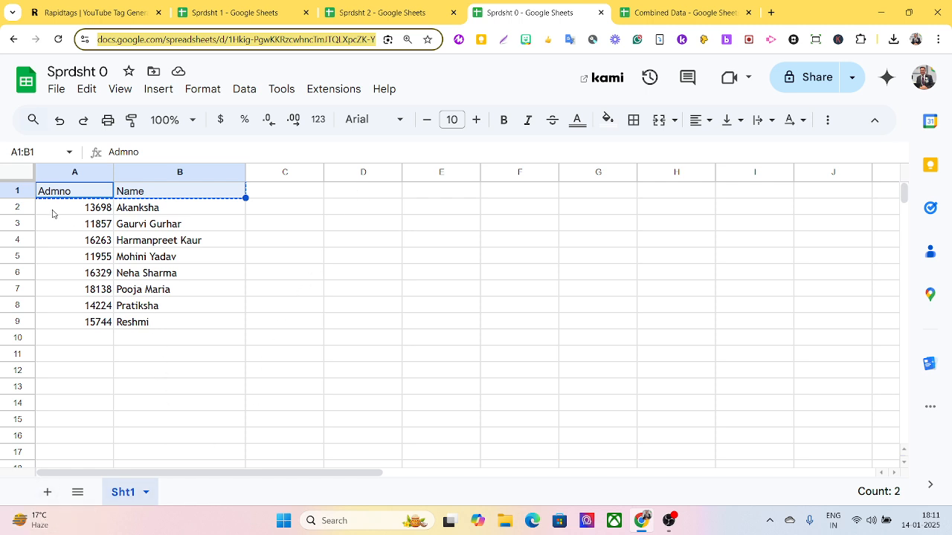
{"action": "left_click_drag", "start_coordinate": [52, 214], "coordinate": [170, 325]}
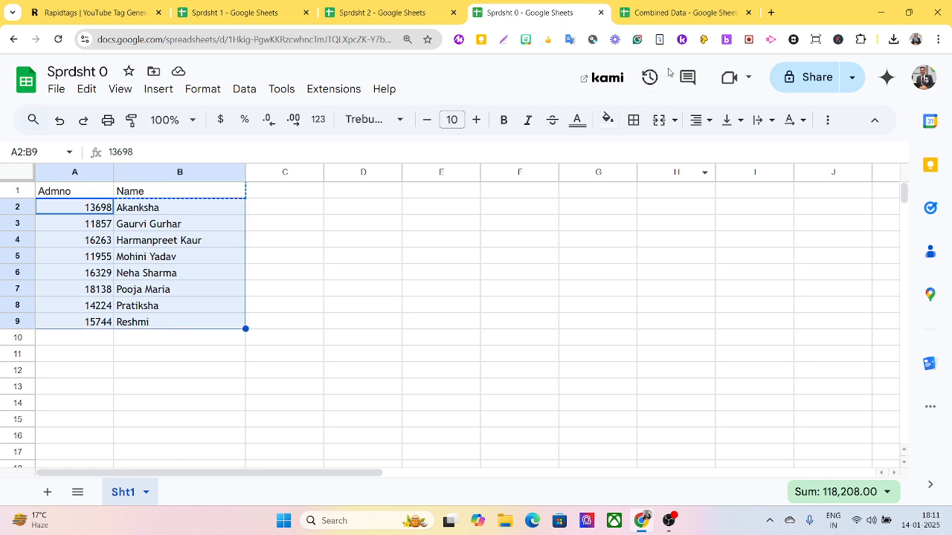
{"action": "left_click", "coordinate": [658, 12]}
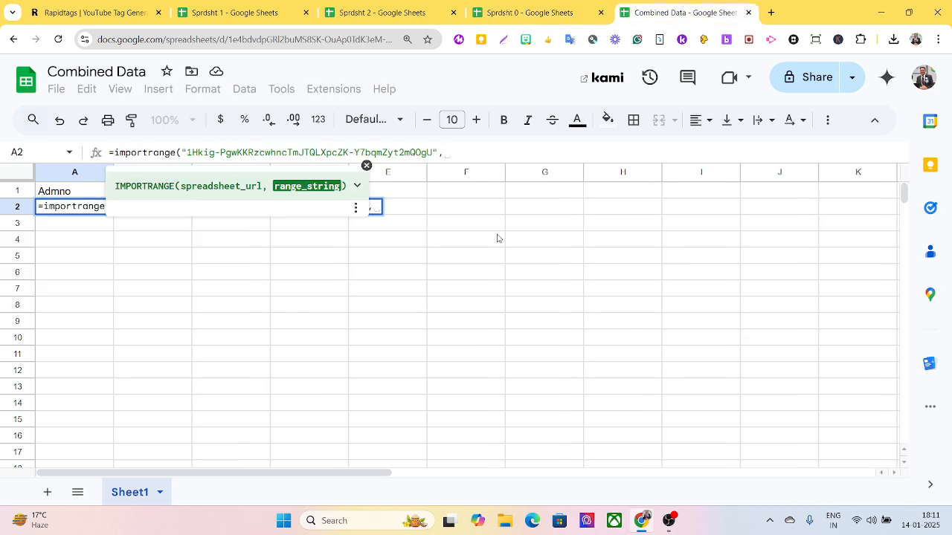
{"action": "type", "text": "\"sht1"}
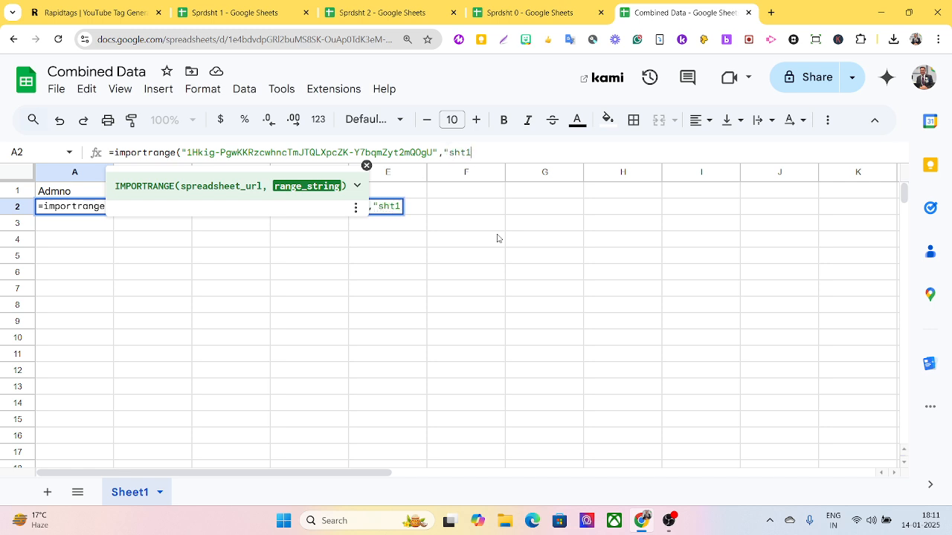
{"action": "type", "text": "!a2:"}
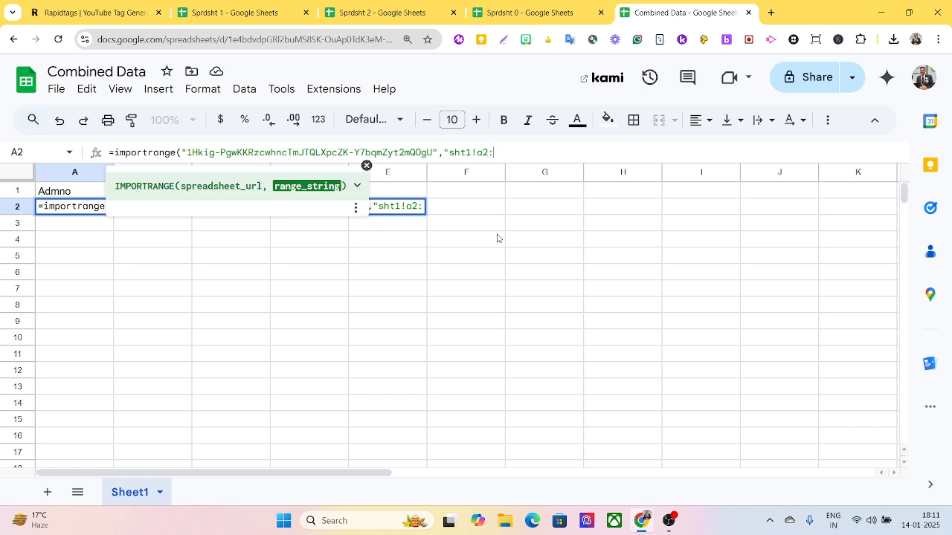
{"action": "type", "text": "b9\")"}
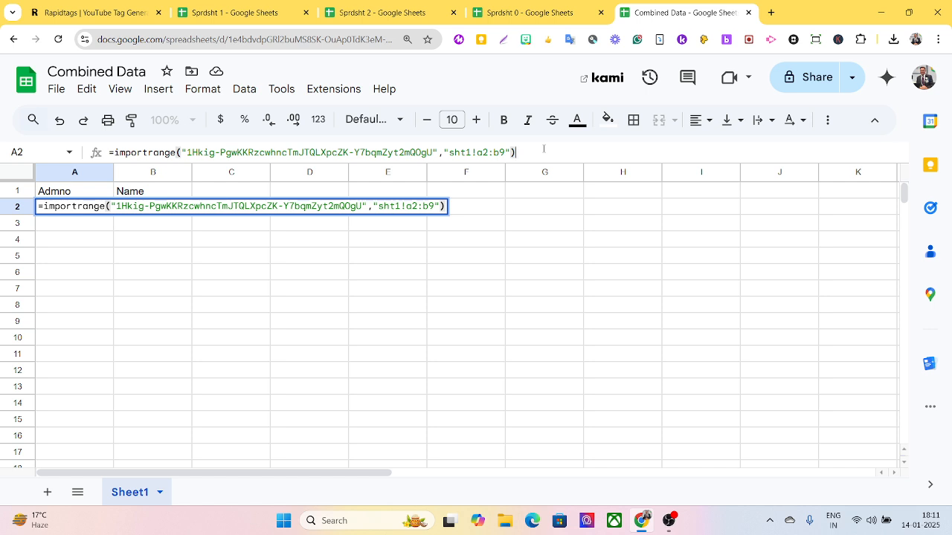
{"action": "key", "text": "Return"}
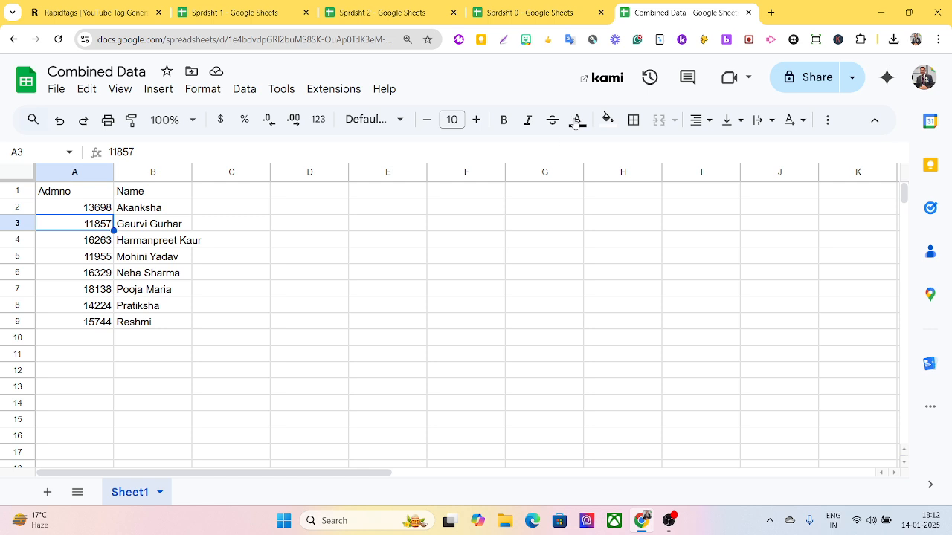
Close Combined Data and create a new blank spreadsheet with File > New > Spreadsheet.
{"action": "left_click", "coordinate": [749, 13]}
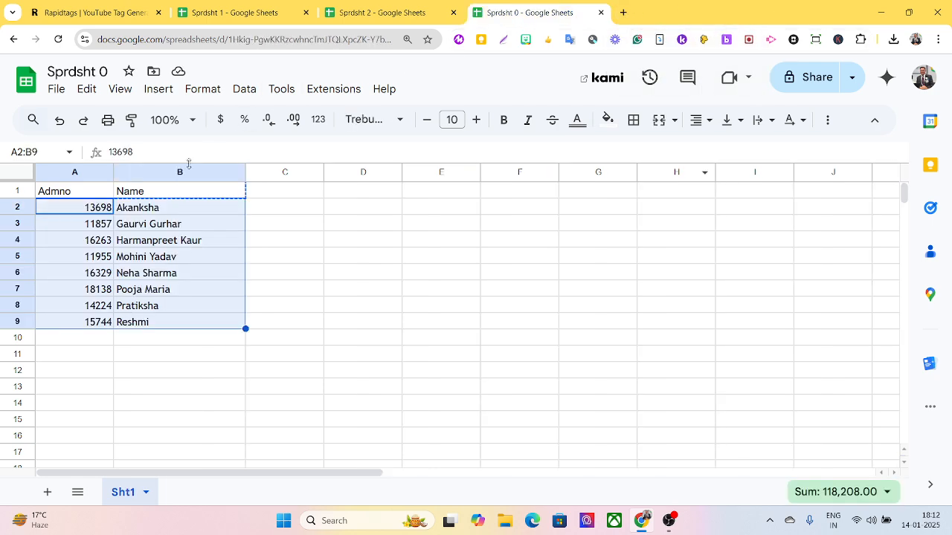
{"action": "left_click", "coordinate": [58, 90]}
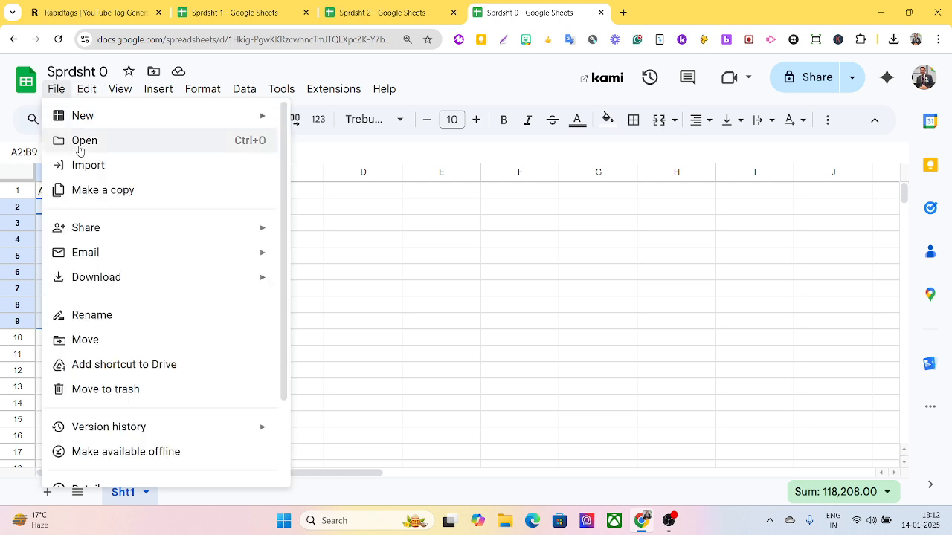
{"action": "mouse_move", "coordinate": [120, 119]}
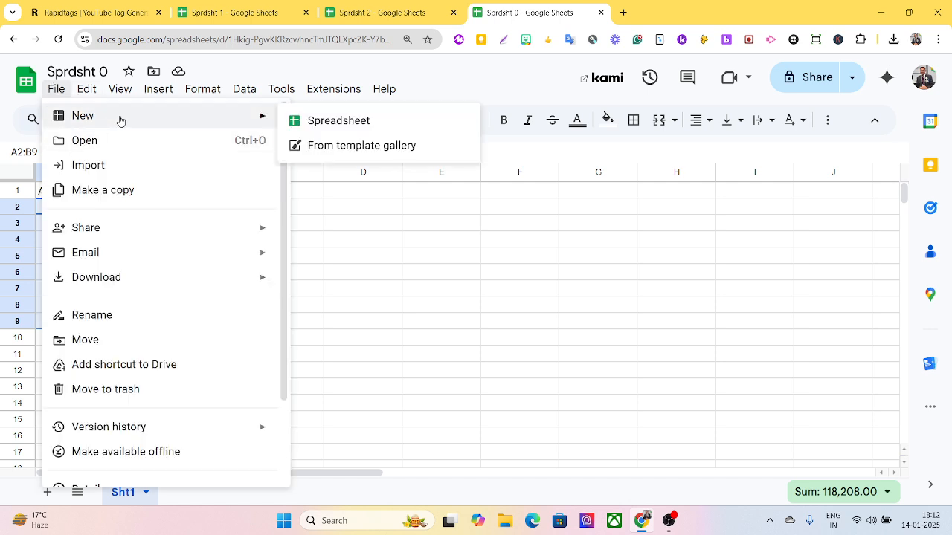
{"action": "left_click", "coordinate": [336, 125]}
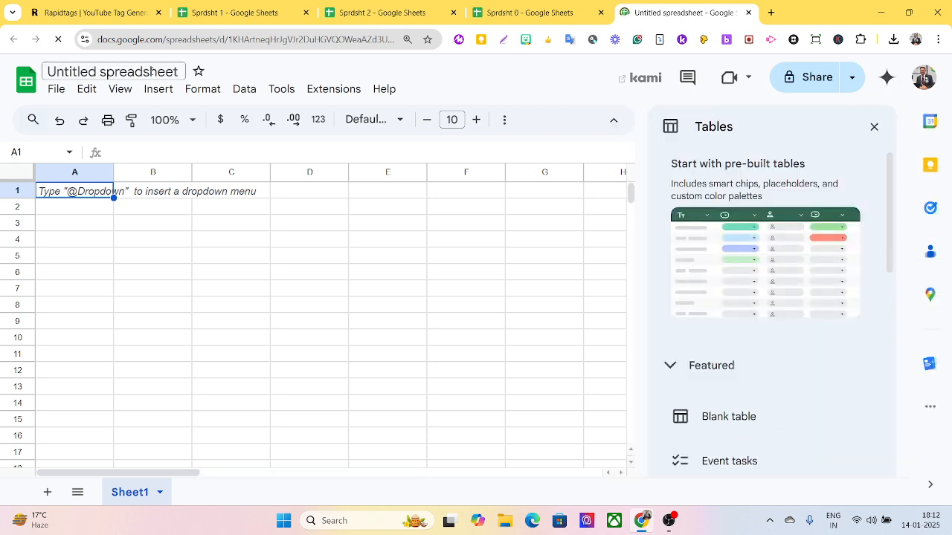
{"action": "left_click", "coordinate": [178, 70]}
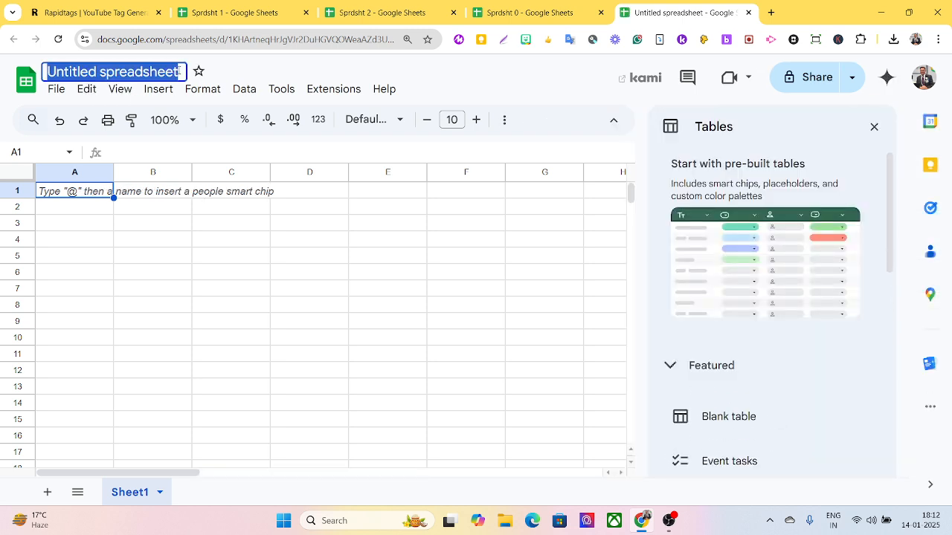
Title the spreadsheet CombinedNewSheet and enter headers Admno in A1 and Name in B1.
{"action": "type", "text": "Com"}
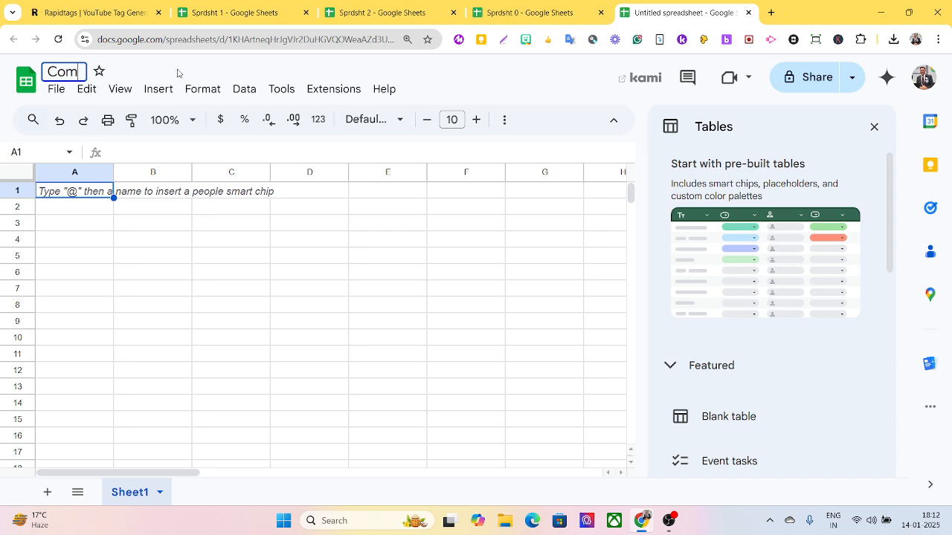
{"action": "type", "text": "bined"}
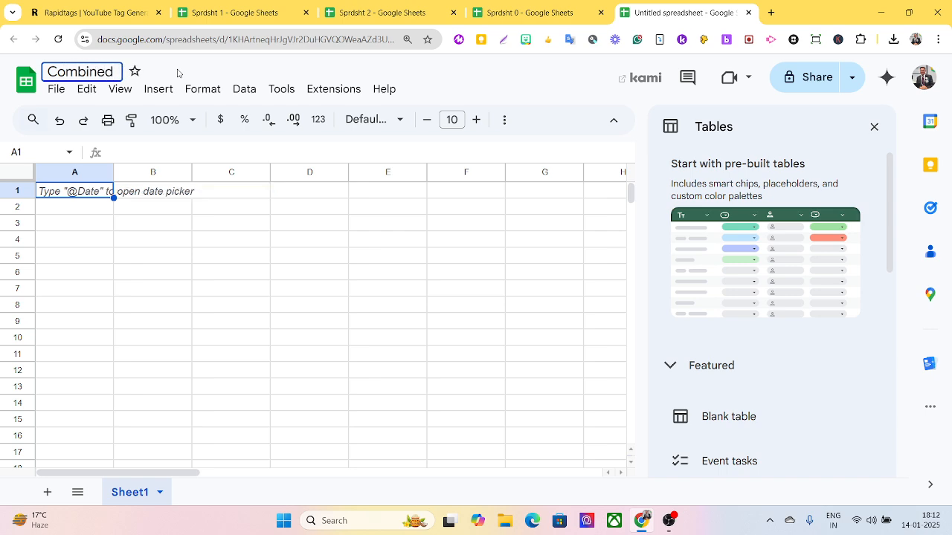
{"action": "type", "text": "New"}
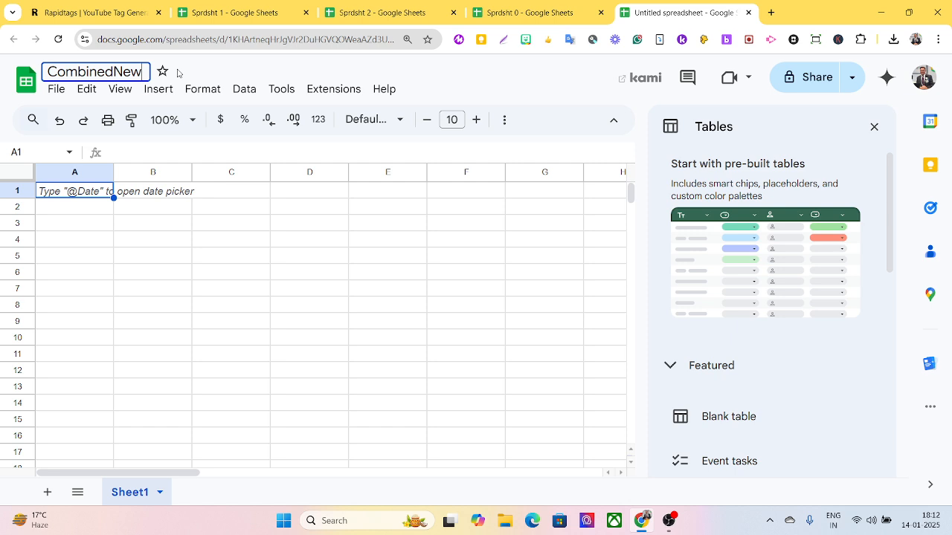
{"action": "type", "text": "Sheet"}
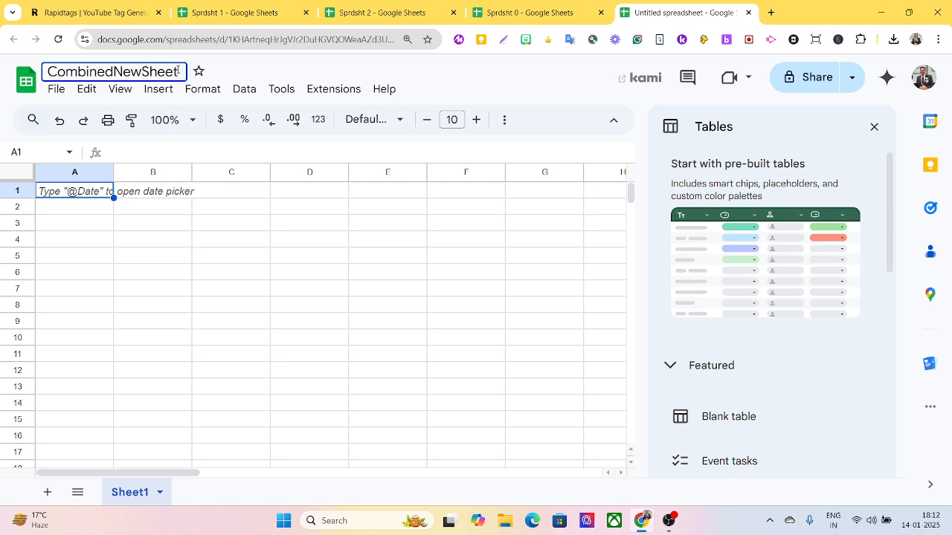
{"action": "left_click", "coordinate": [62, 197]}
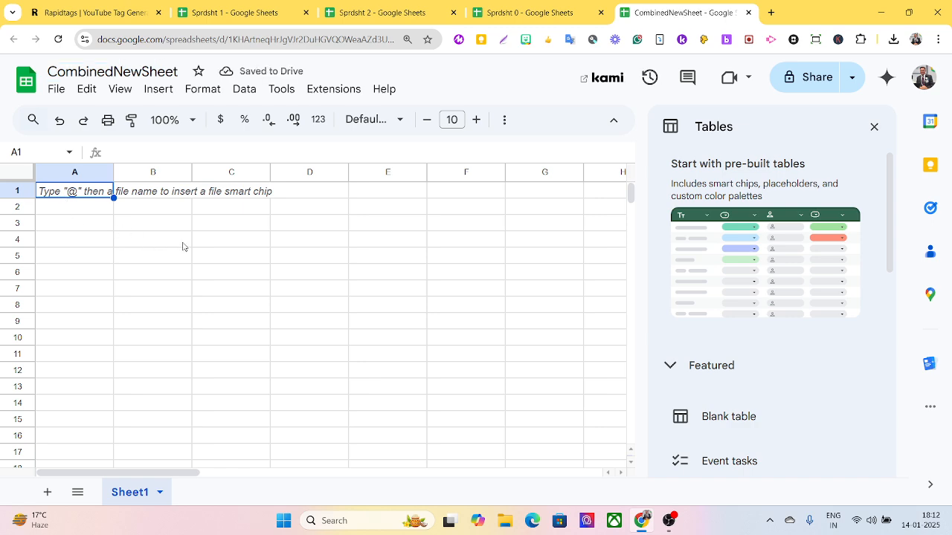
{"action": "type", "text": "A"}
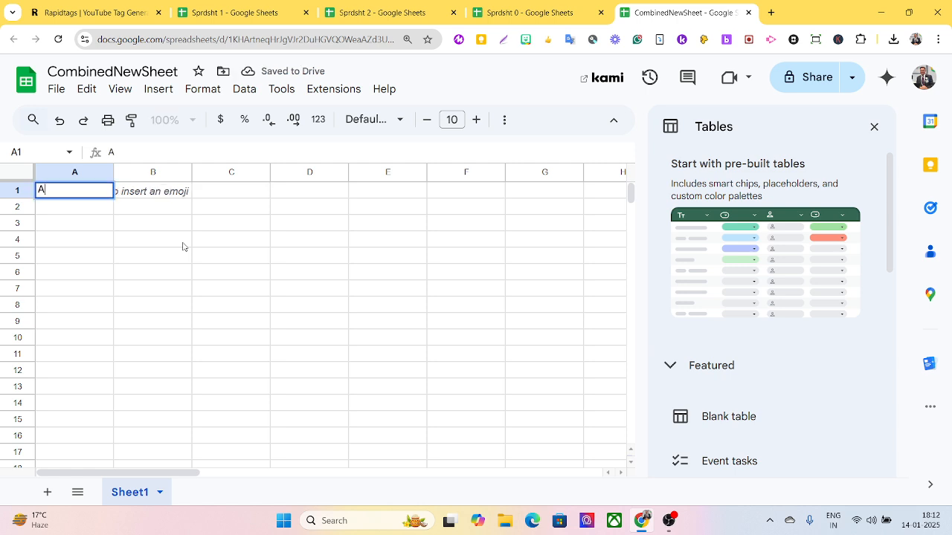
{"action": "type", "text": "dmno"}
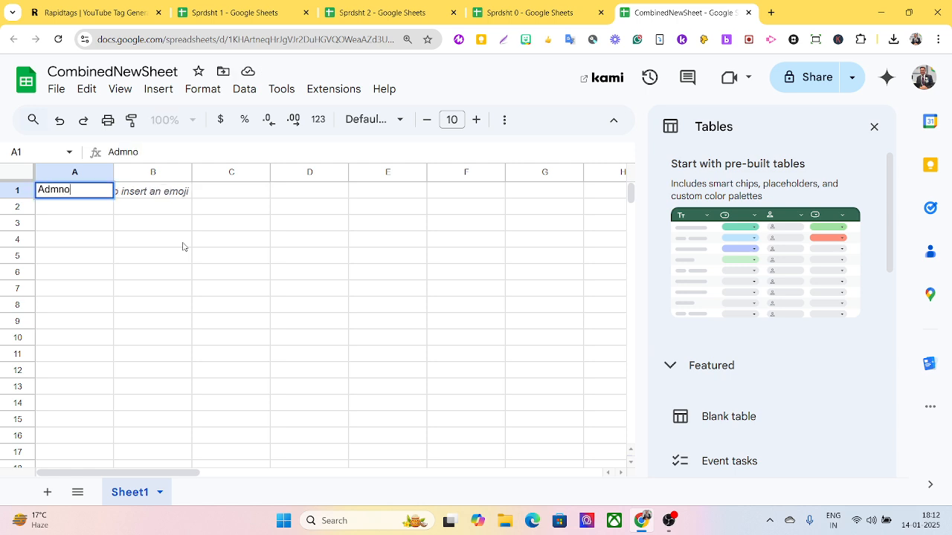
{"action": "key", "text": "Tab"}
{"action": "type", "text": "Name"}
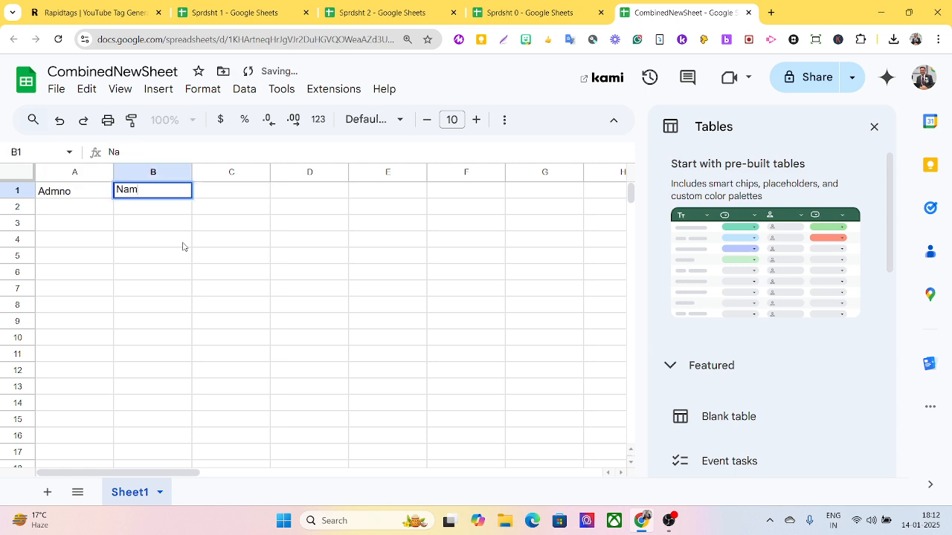
{"action": "left_click", "coordinate": [874, 126]}
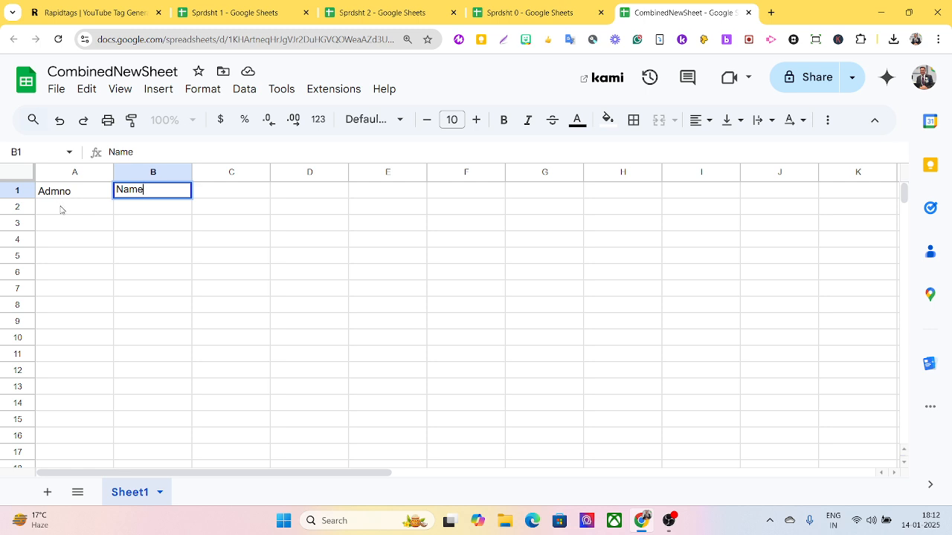
{"action": "left_click", "coordinate": [61, 209]}
{"action": "left_click", "coordinate": [137, 151]}
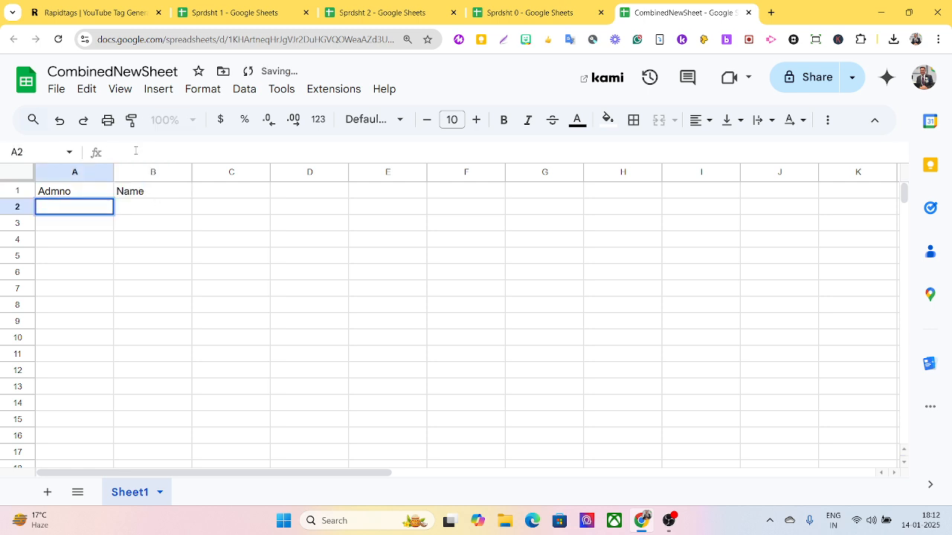
Type =importrange("" in A2, then copy Sprdsht 0's spreadsheet ID from its address bar.
{"action": "type", "text": "=import"}
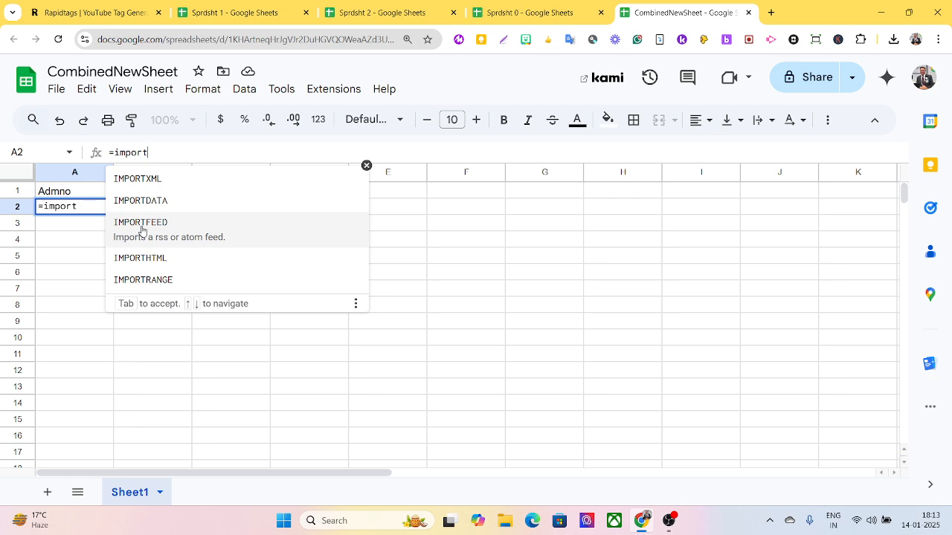
{"action": "key", "text": "ctrl+plus"}
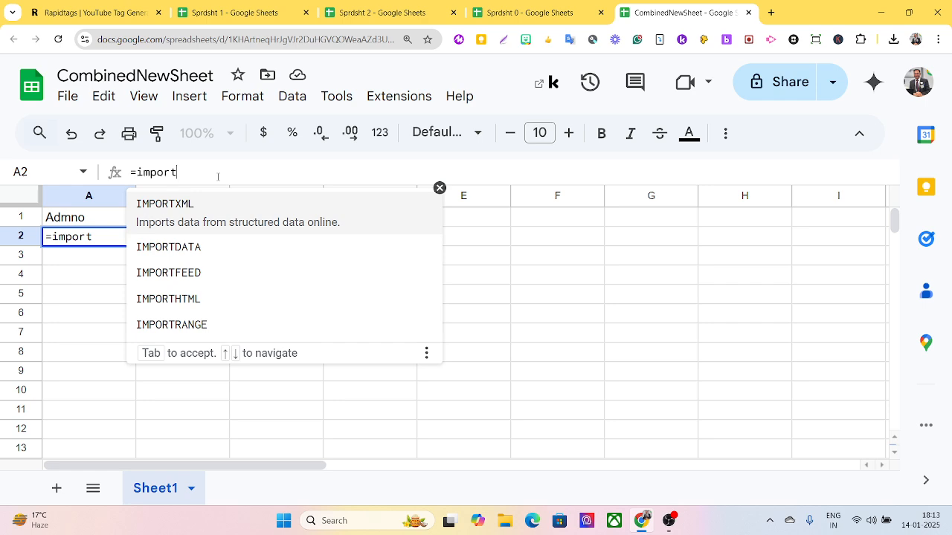
{"action": "key", "text": "ctrl+plus"}
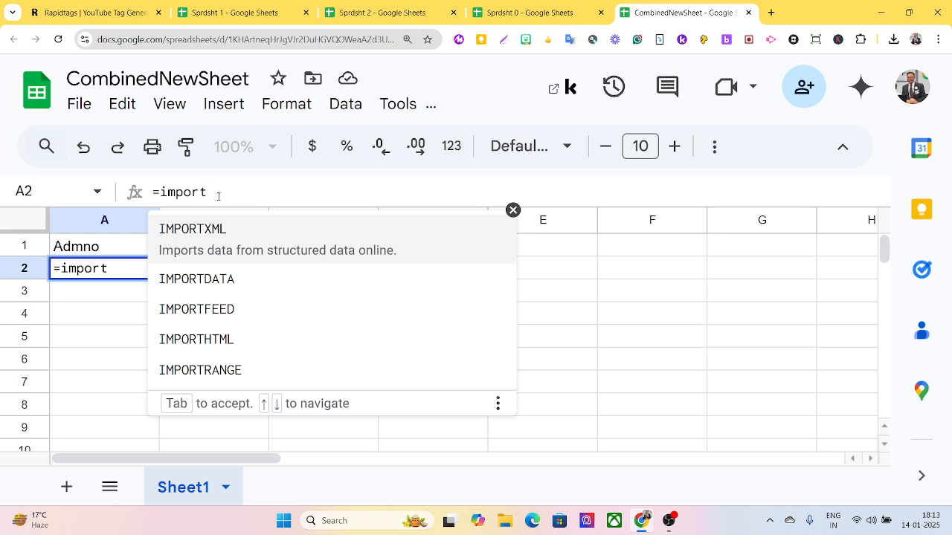
{"action": "type", "text": "range("}
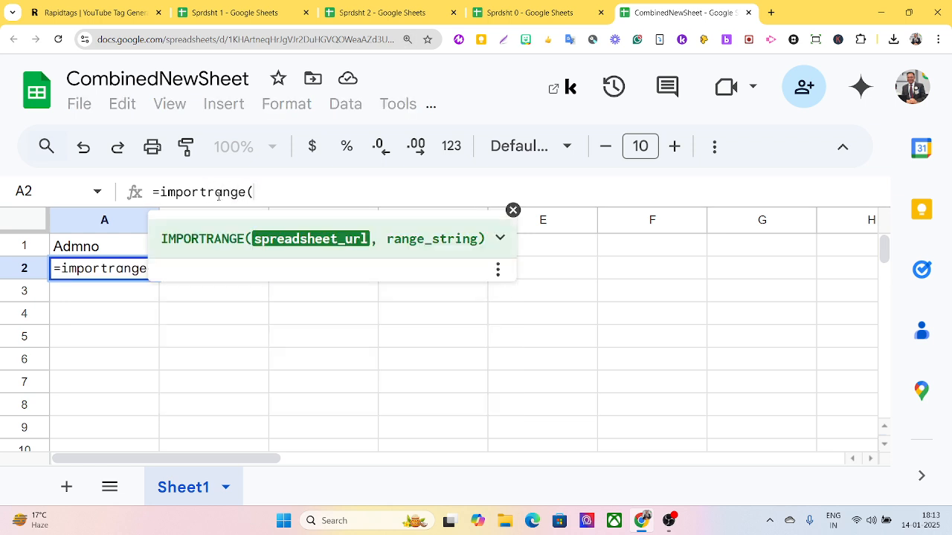
{"action": "type", "text": "\"\""}
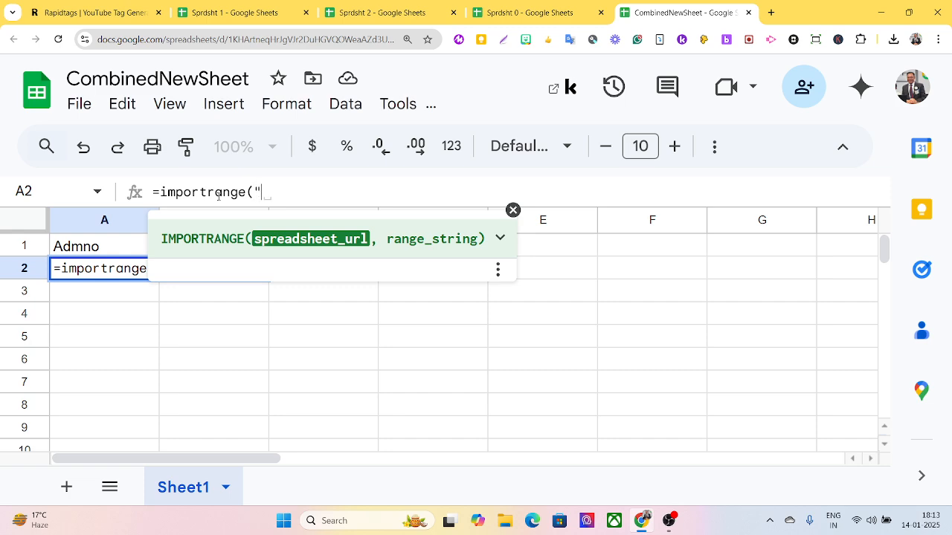
{"action": "left_click", "coordinate": [530, 13]}
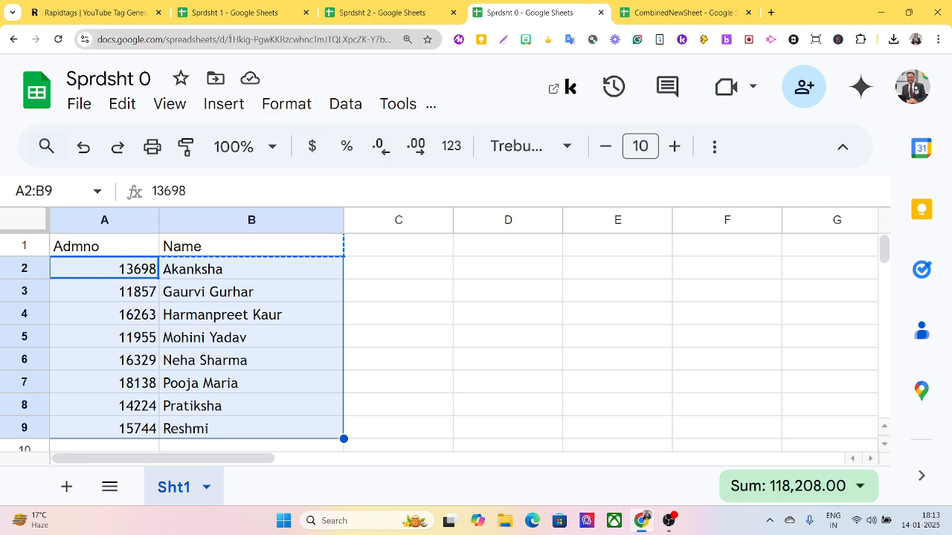
{"action": "left_click_drag", "start_coordinate": [228, 39], "coordinate": [335, 43]}
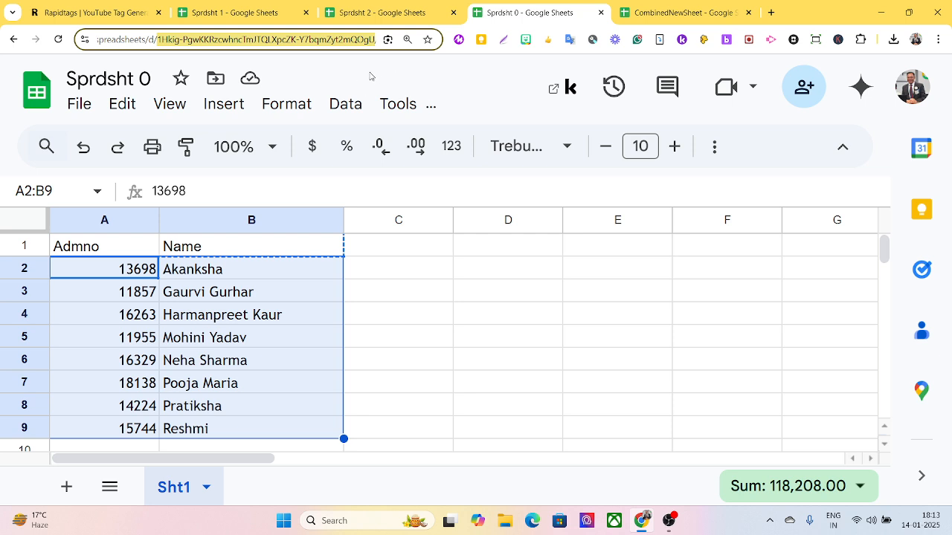
{"action": "left_click", "coordinate": [667, 16]}
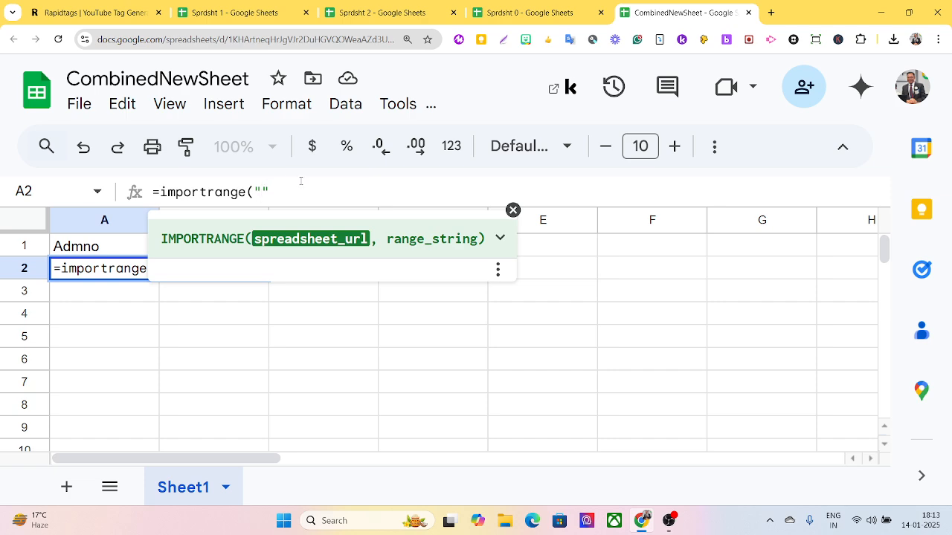
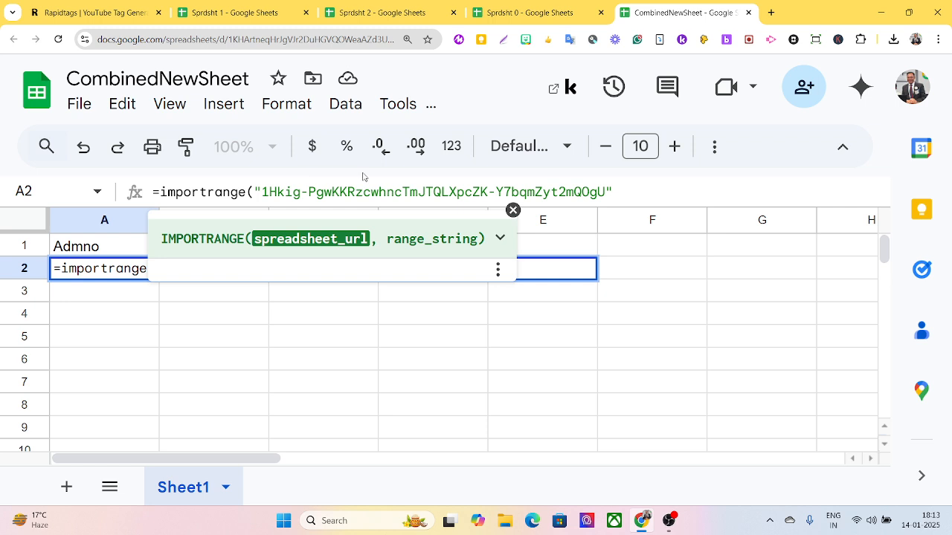
Paste the ID and complete the A2 formula with range "sht1!a2:b9", which shows #REF!
{"action": "left_click", "coordinate": [623, 192]}
{"action": "type", "text": ","}
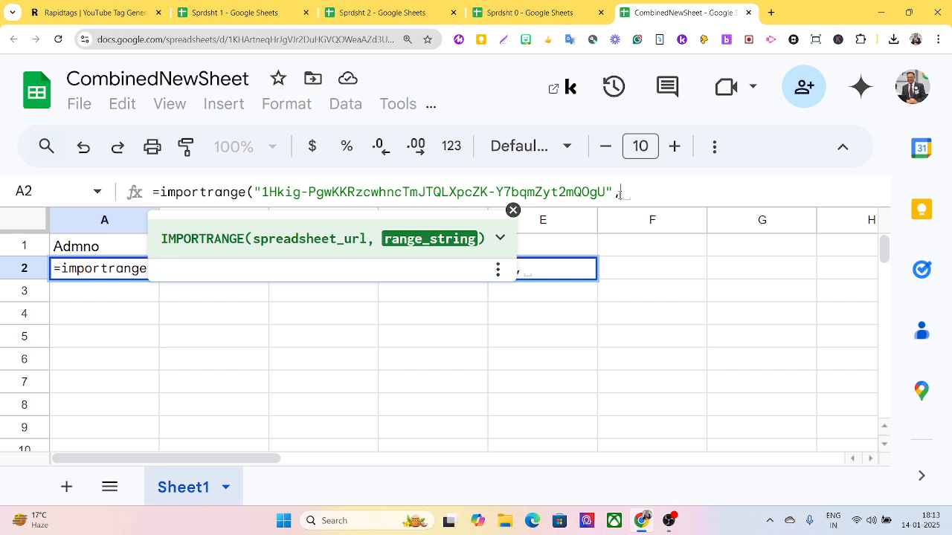
{"action": "type", "text": "\"sht"}
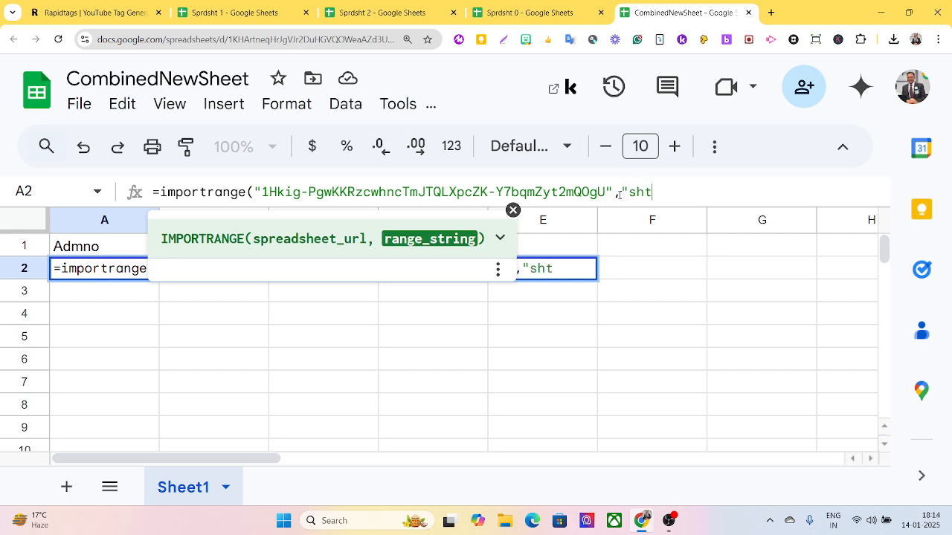
{"action": "type", "text": "1!"}
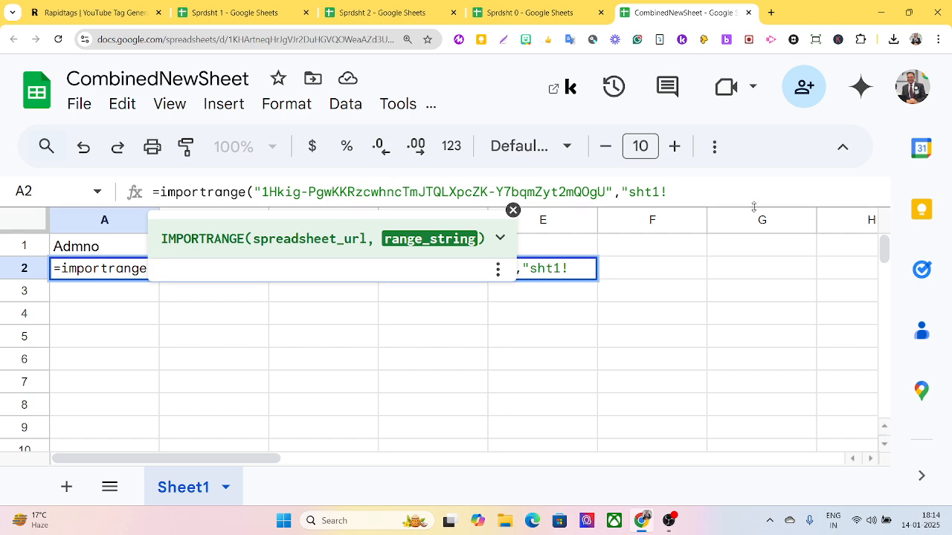
{"action": "type", "text": "a2:b"}
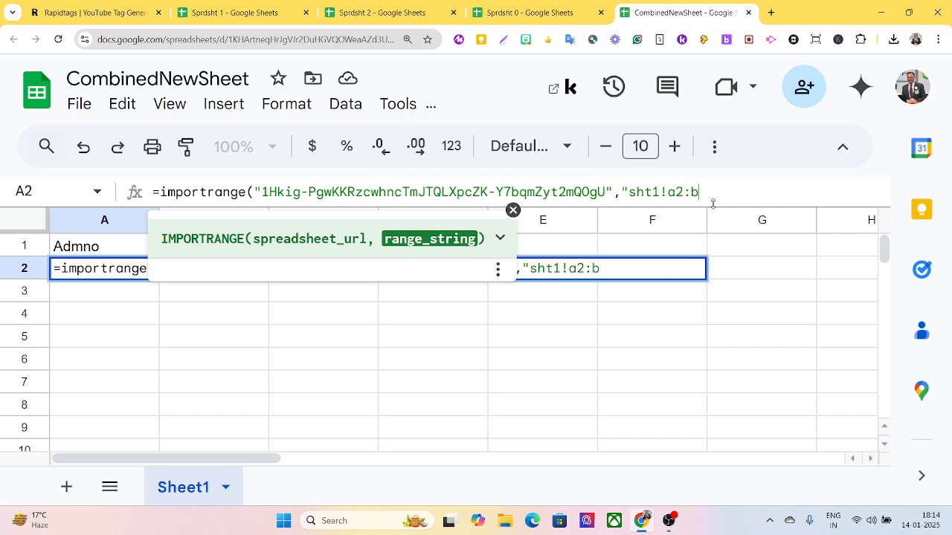
{"action": "type", "text": "9\")"}
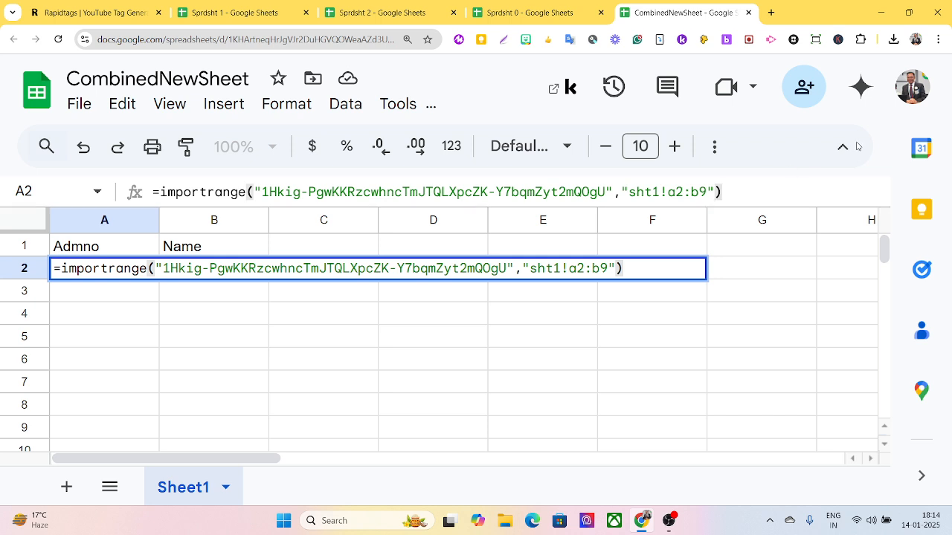
{"action": "left_click", "coordinate": [652, 220]}
{"action": "right_click", "coordinate": [652, 220]}
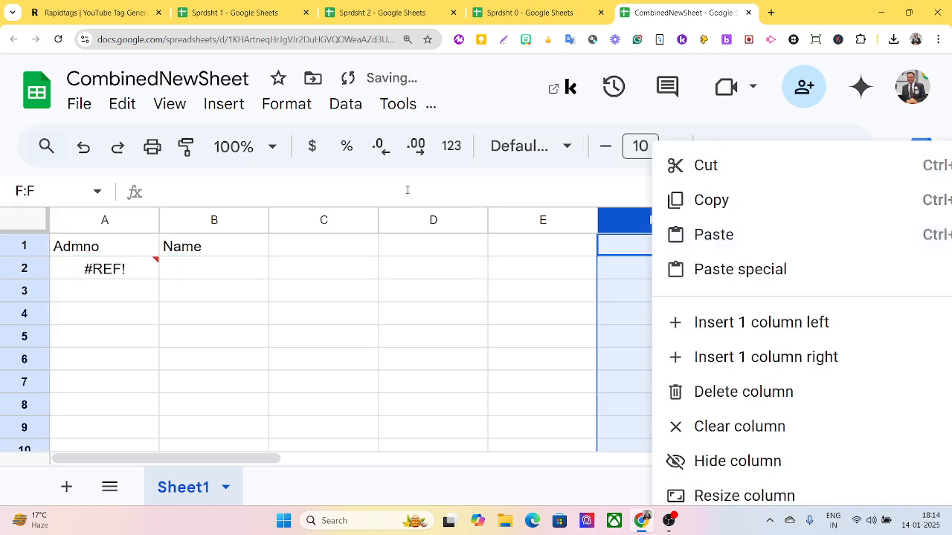
{"action": "left_click", "coordinate": [330, 182]}
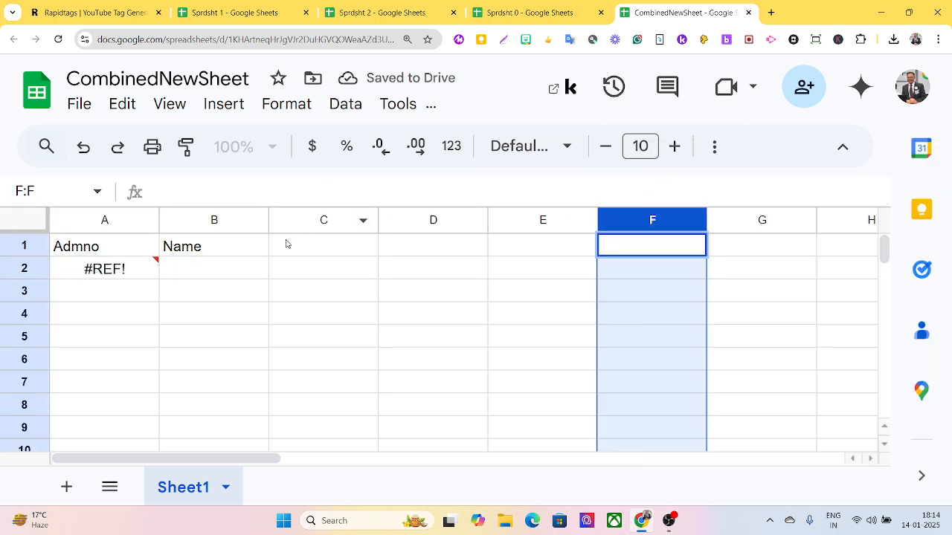
{"action": "left_click", "coordinate": [112, 279]}
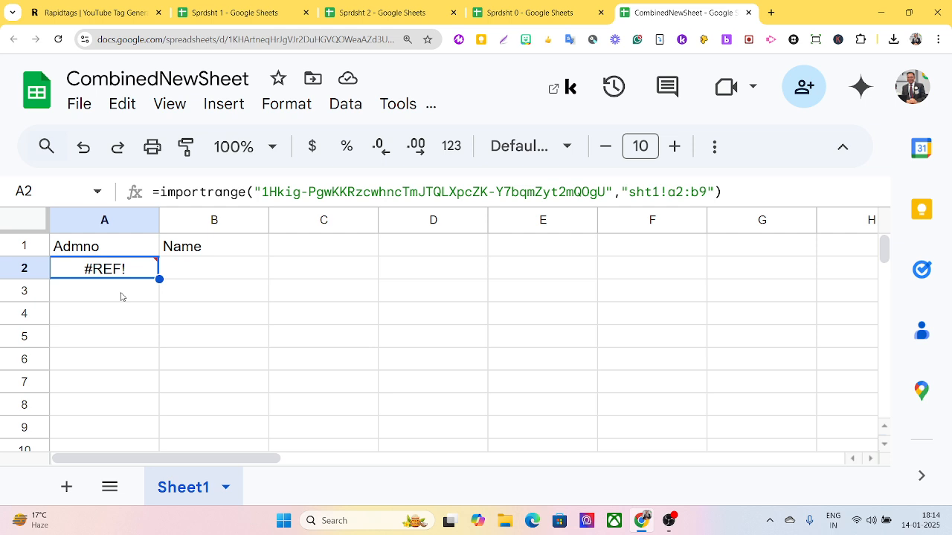
Allow access so eight Sprdsht 0 records fill A2:B9, and paste the formula text into F2.
{"action": "mouse_move", "coordinate": [151, 277]}
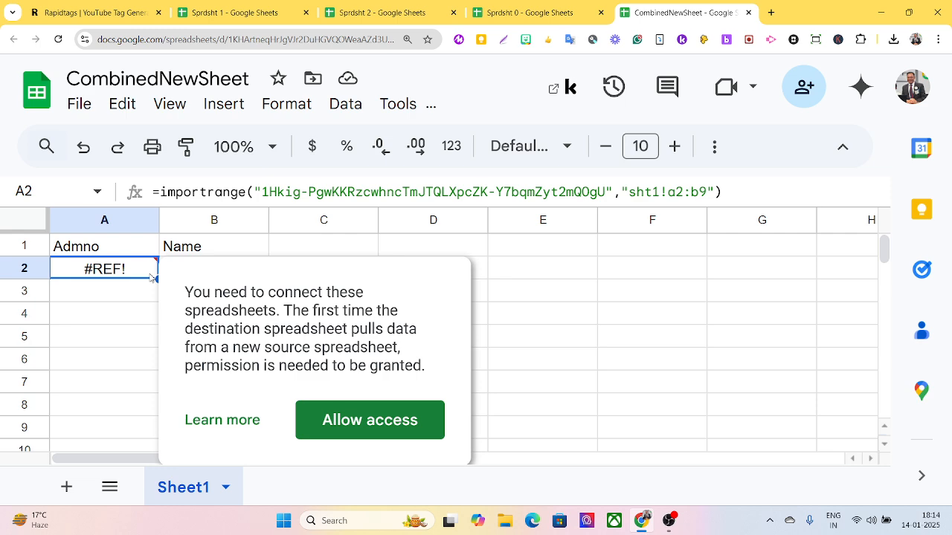
{"action": "left_click", "coordinate": [381, 428]}
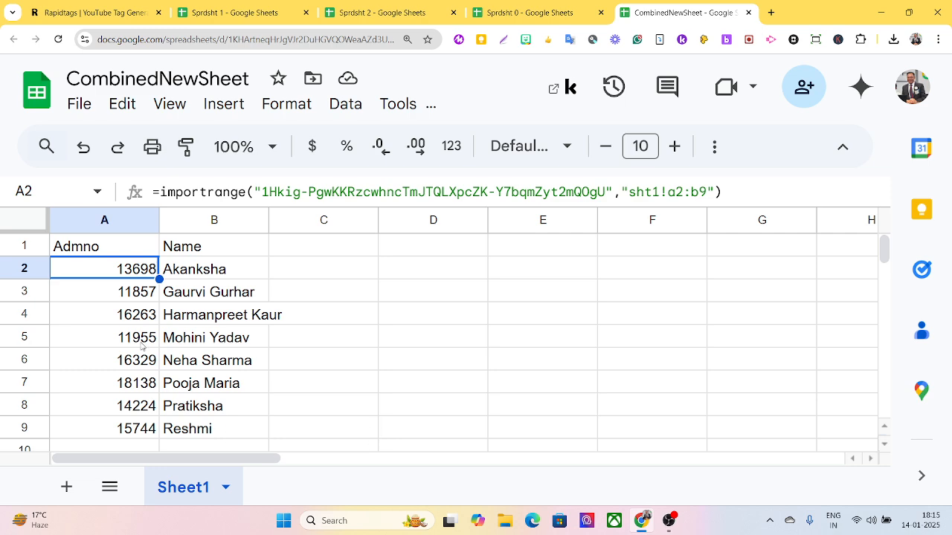
{"action": "double_click", "coordinate": [101, 271]}
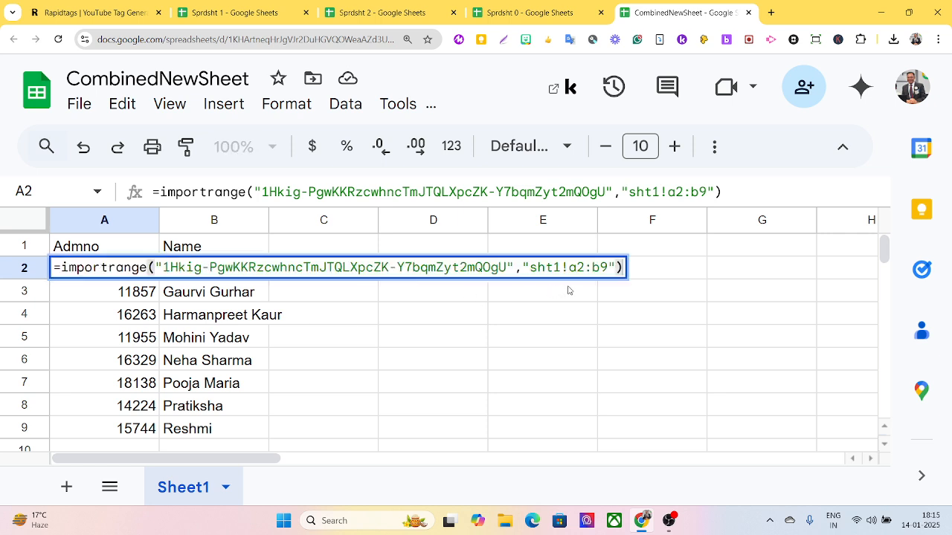
{"action": "left_click_drag", "start_coordinate": [624, 268], "coordinate": [60, 305]}
{"action": "key", "text": "ctrl+c"}
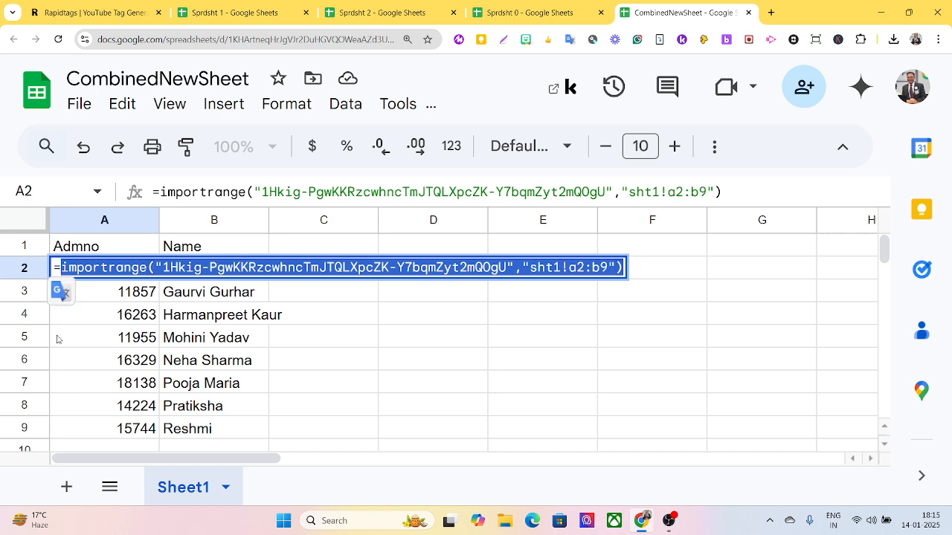
{"action": "key", "text": "Tab"}
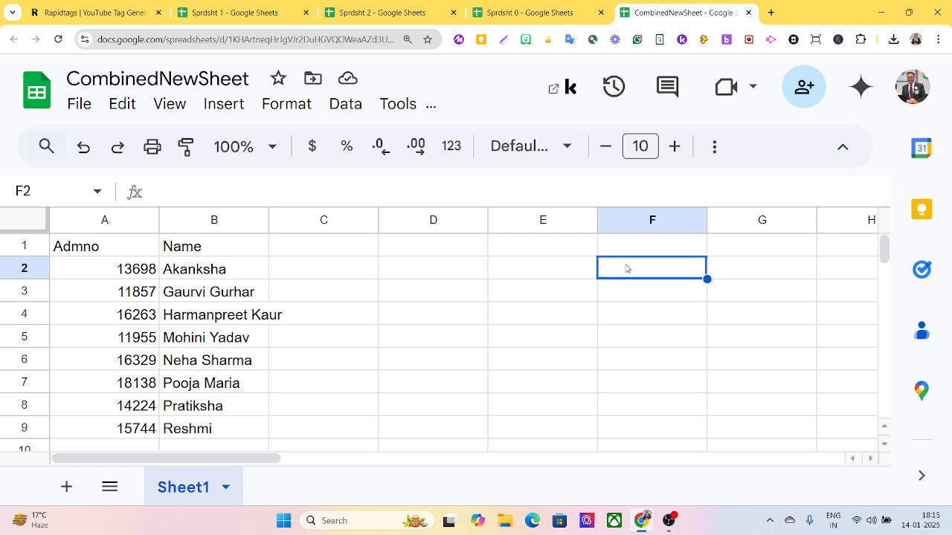
{"action": "key", "text": "ctrl+v"}
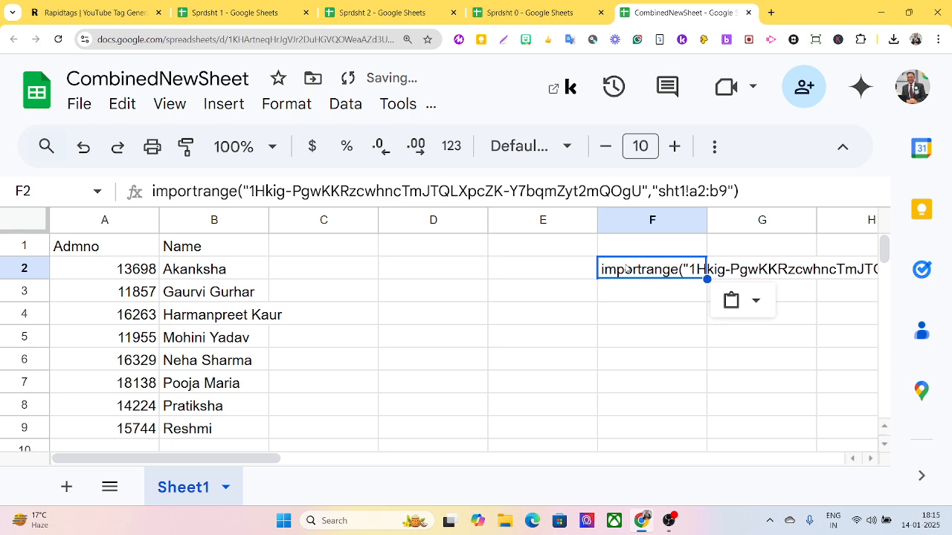
{"action": "left_click", "coordinate": [81, 271]}
{"action": "double_click", "coordinate": [82, 271]}
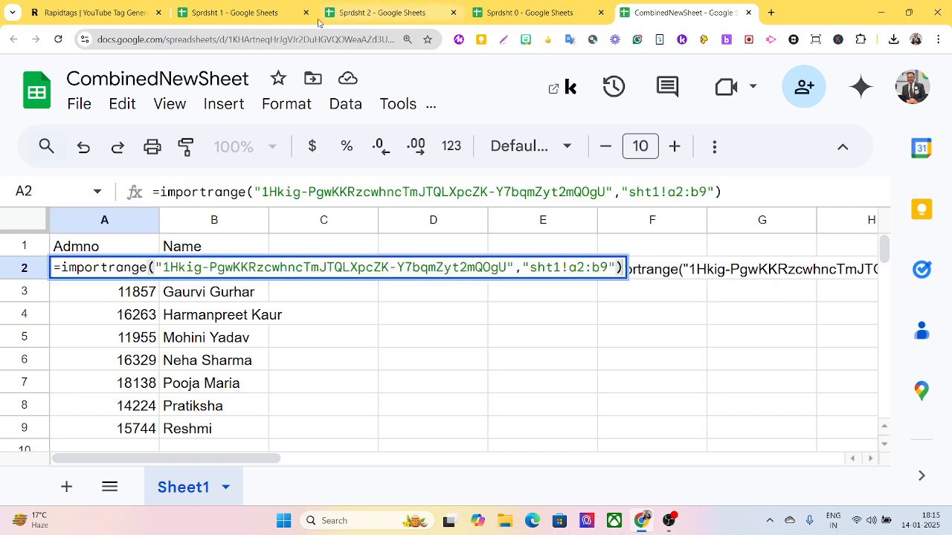
Copy the spreadsheet ID from Sprdsht 1's URL, then go back to CombinedNewSheet.
{"action": "left_click", "coordinate": [264, 14]}
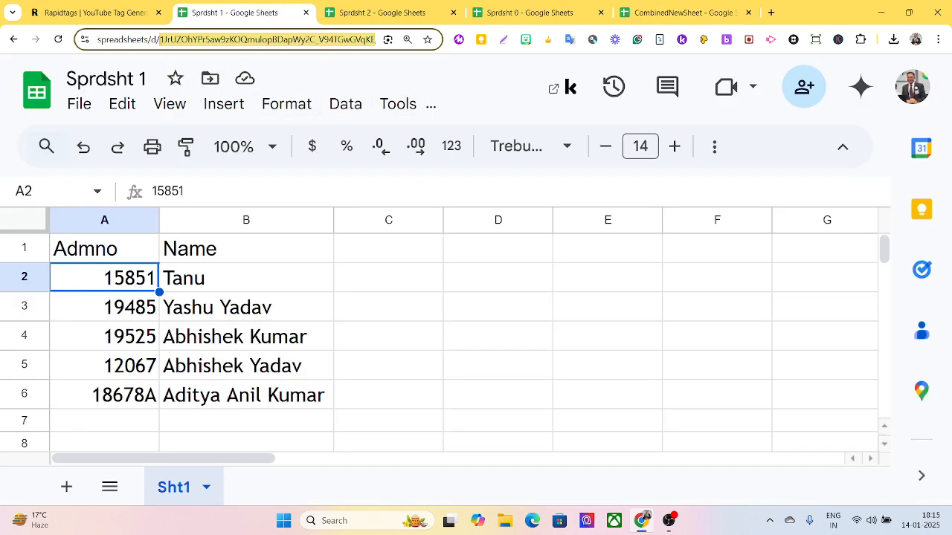
{"action": "left_click", "coordinate": [160, 40]}
{"action": "double_click", "coordinate": [161, 39]}
{"action": "key", "text": "ctrl+c"}
{"action": "left_click", "coordinate": [382, 66]}
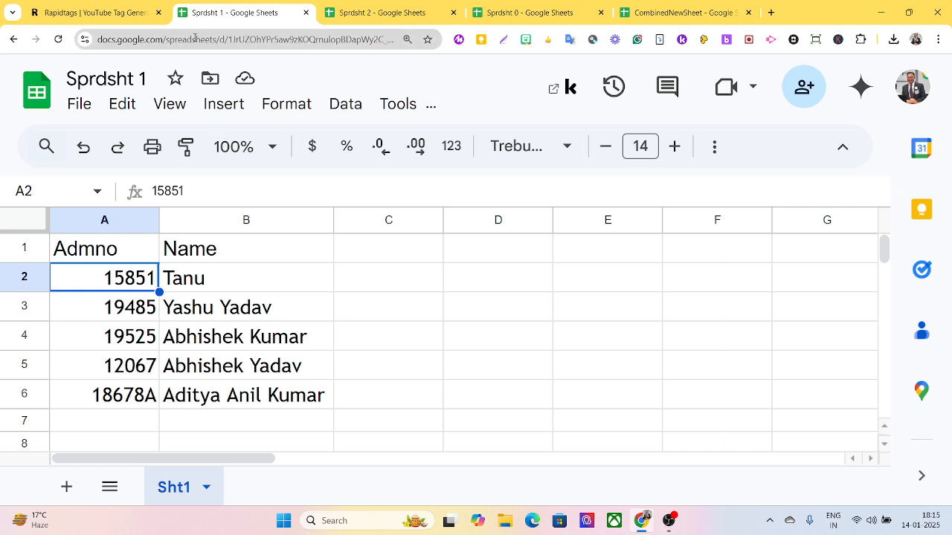
{"action": "left_click_drag", "start_coordinate": [227, 40], "coordinate": [238, 40]}
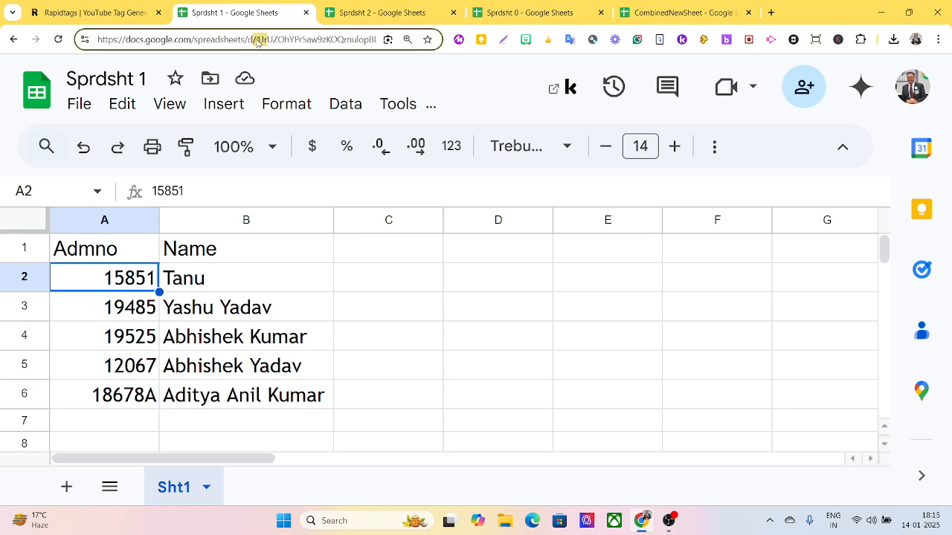
{"action": "left_click_drag", "start_coordinate": [255, 39], "coordinate": [300, 44]}
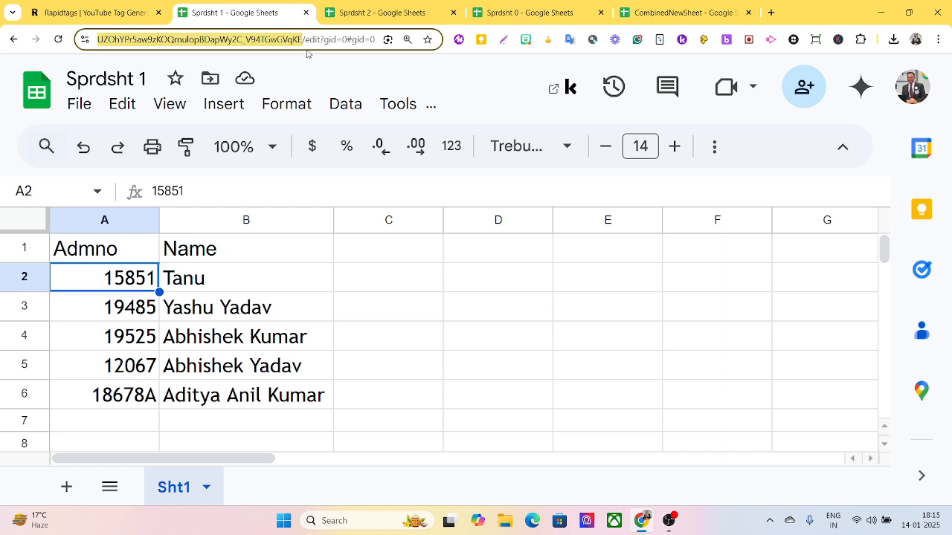
{"action": "left_click", "coordinate": [685, 12]}
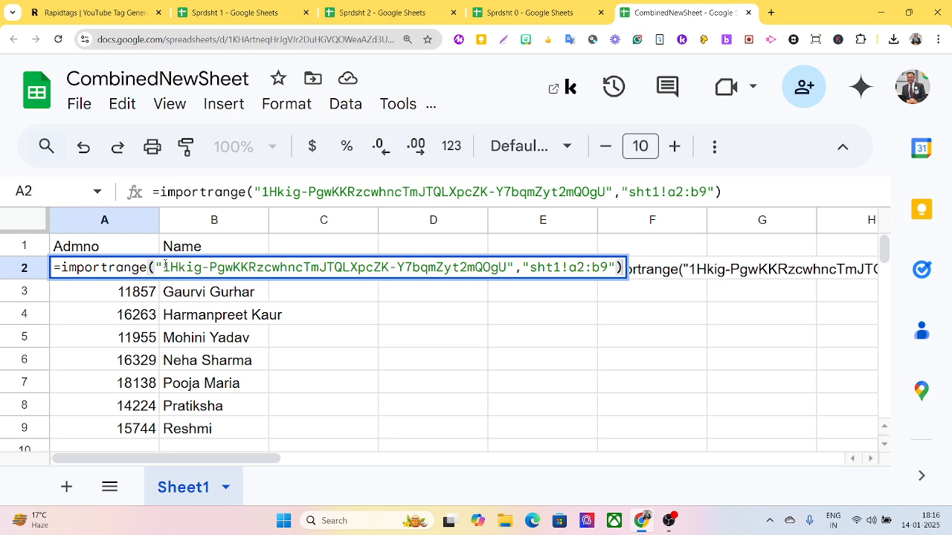
Paste Sprdsht 1's ID over the old one in A2's IMPORTRANGE and allow access.
{"action": "left_click_drag", "start_coordinate": [164, 266], "coordinate": [506, 267]}
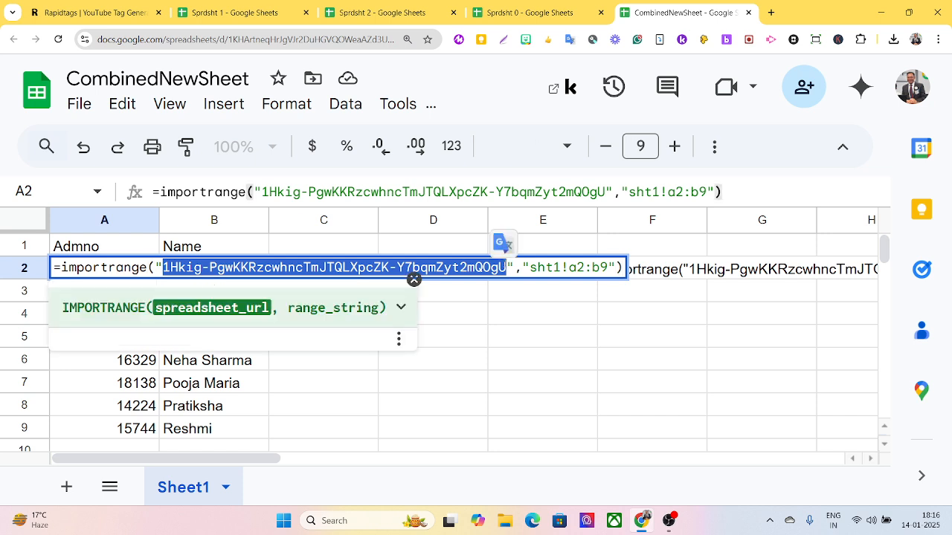
{"action": "key", "text": "ctrl+v"}
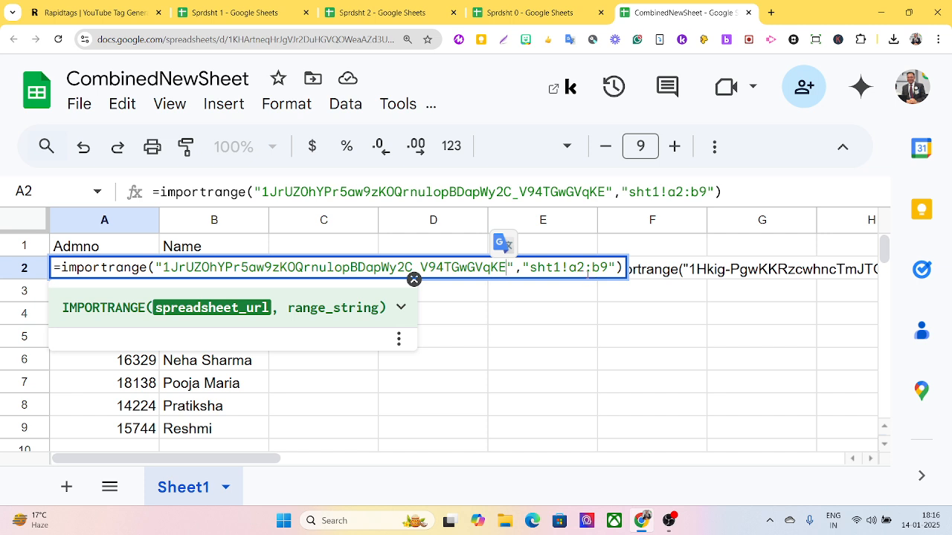
{"action": "key", "text": "Return"}
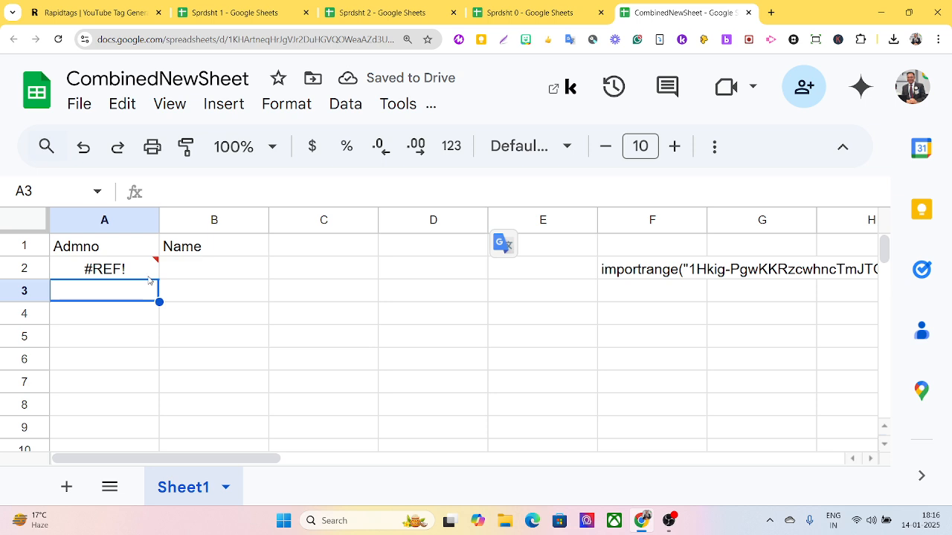
{"action": "mouse_move", "coordinate": [154, 279]}
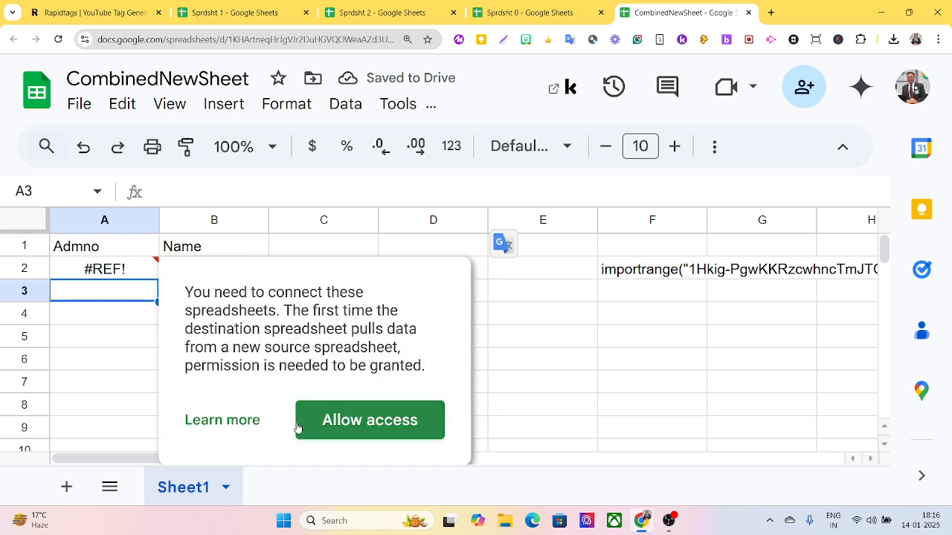
{"action": "left_click", "coordinate": [355, 427]}
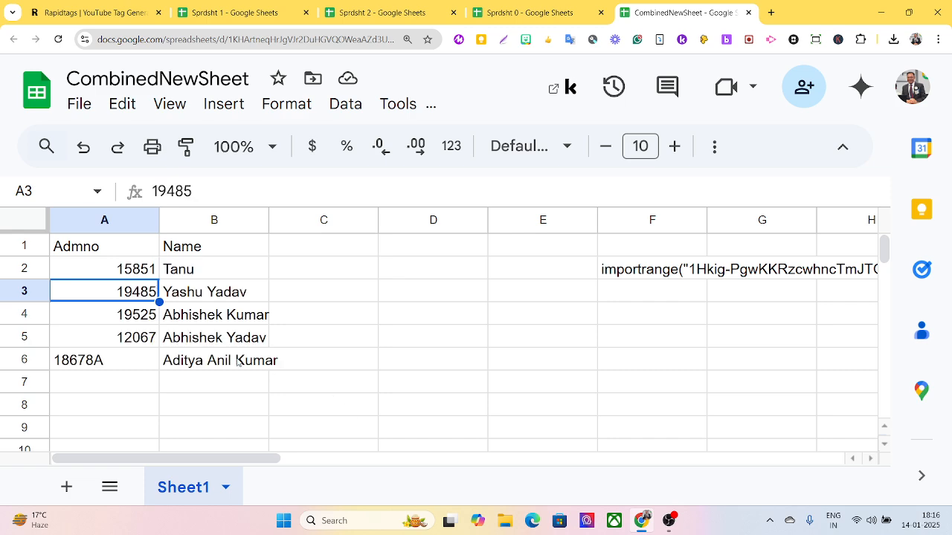
{"action": "left_click", "coordinate": [130, 273]}
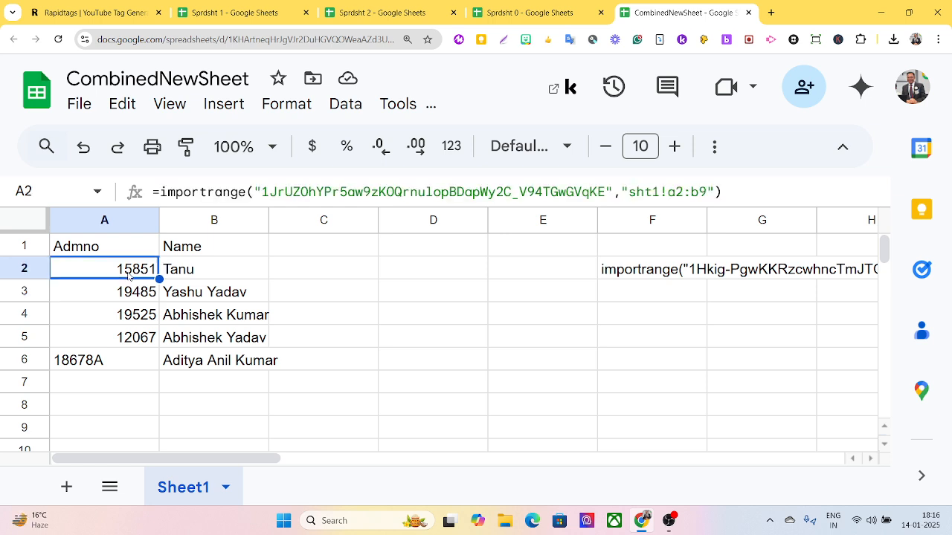
Paste the text of A2's Sprdsht 1 importrange formula, without the equals sign, into F3.
{"action": "double_click", "coordinate": [128, 274]}
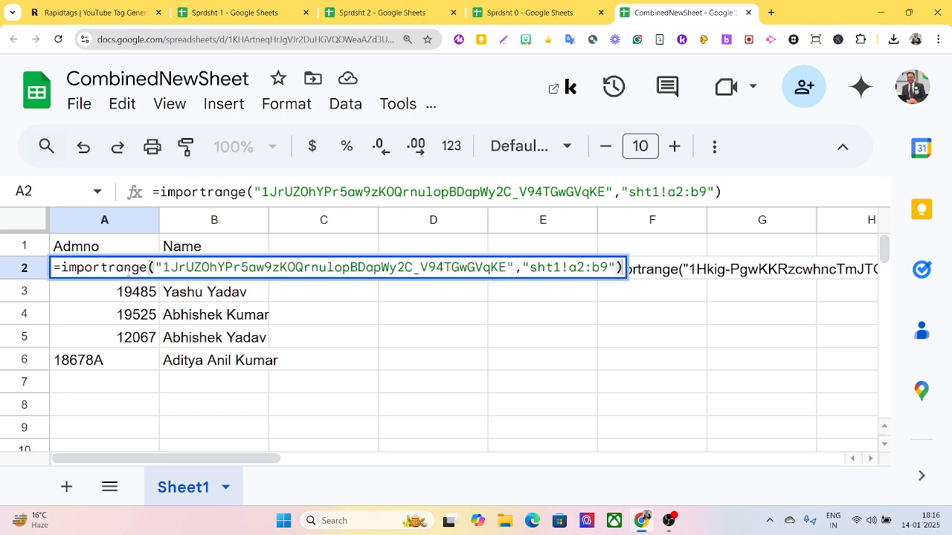
{"action": "left_click_drag", "start_coordinate": [61, 268], "coordinate": [617, 268]}
{"action": "key", "text": "ctrl+c"}
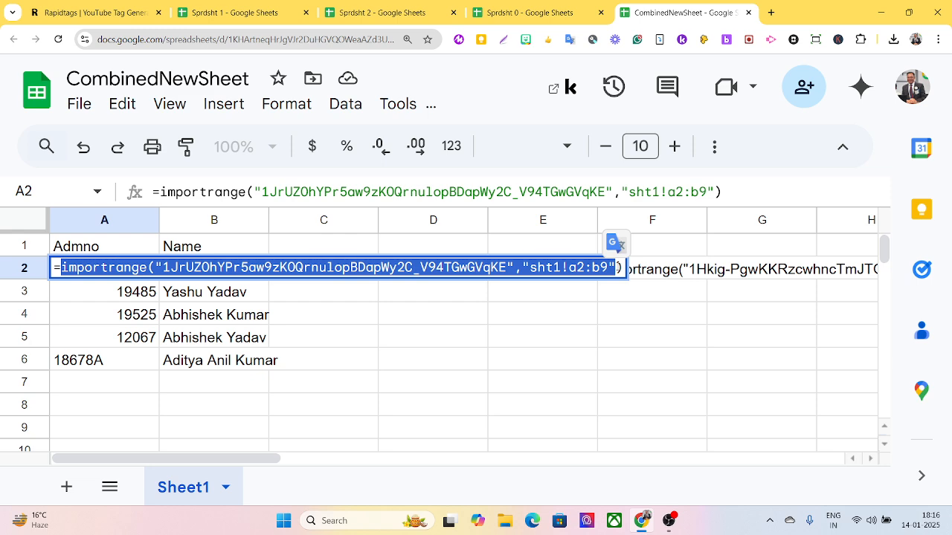
{"action": "key", "text": "Tab"}
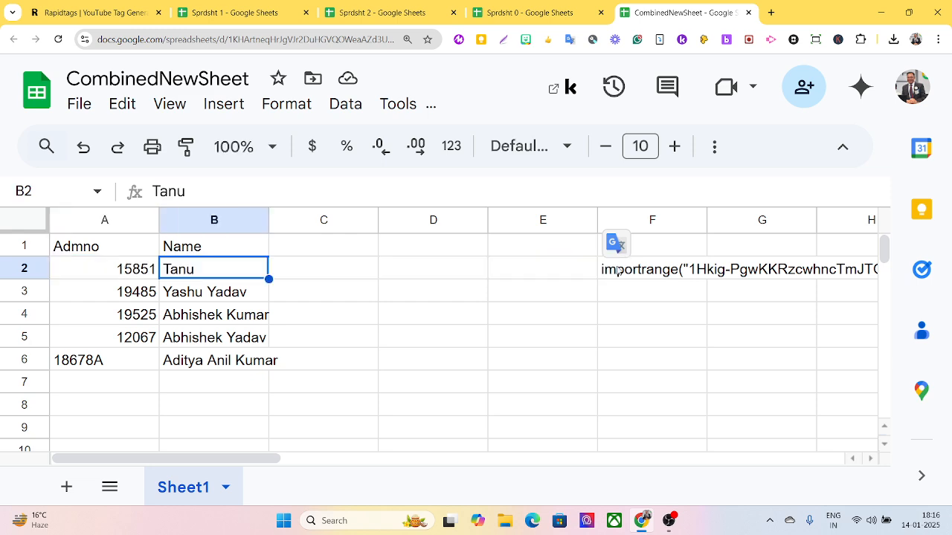
{"action": "left_click", "coordinate": [656, 302]}
{"action": "key", "text": "ctrl+v"}
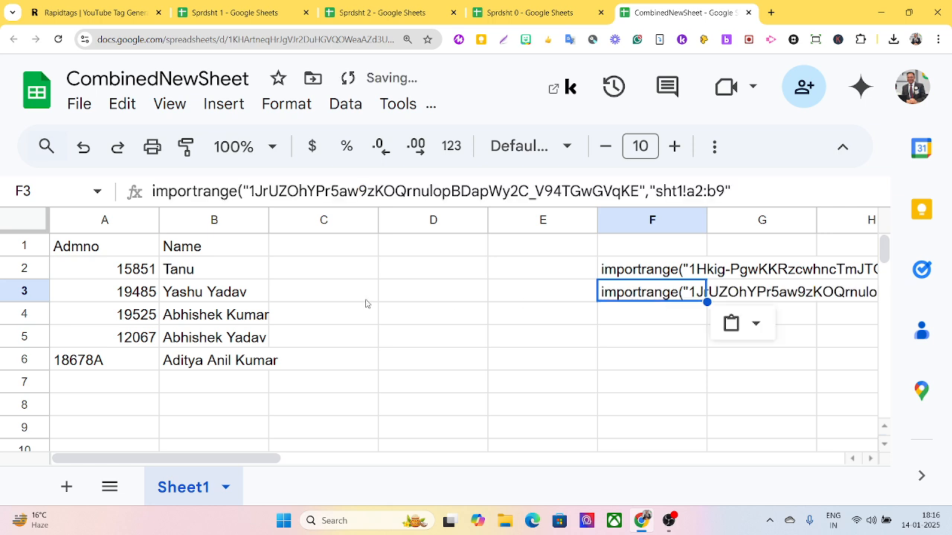
{"action": "left_click", "coordinate": [113, 274]}
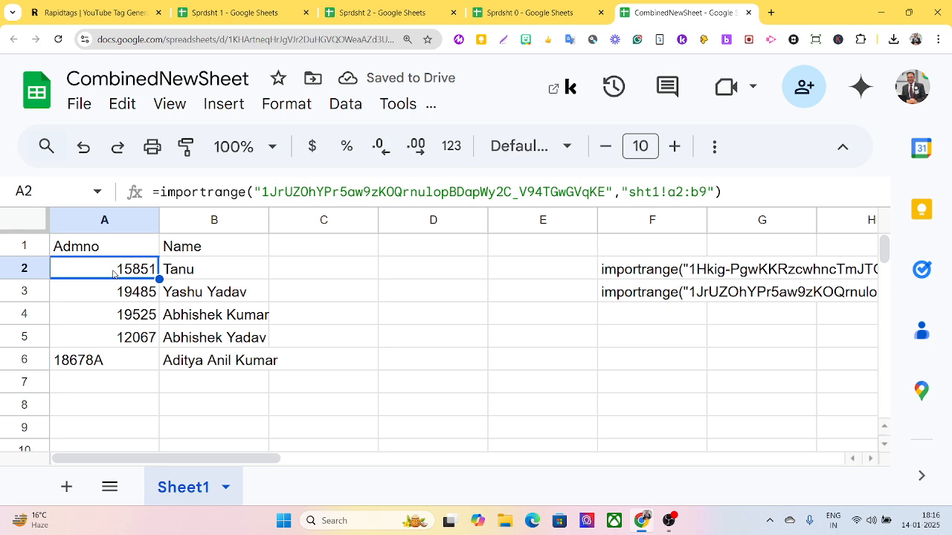
{"action": "double_click", "coordinate": [113, 273]}
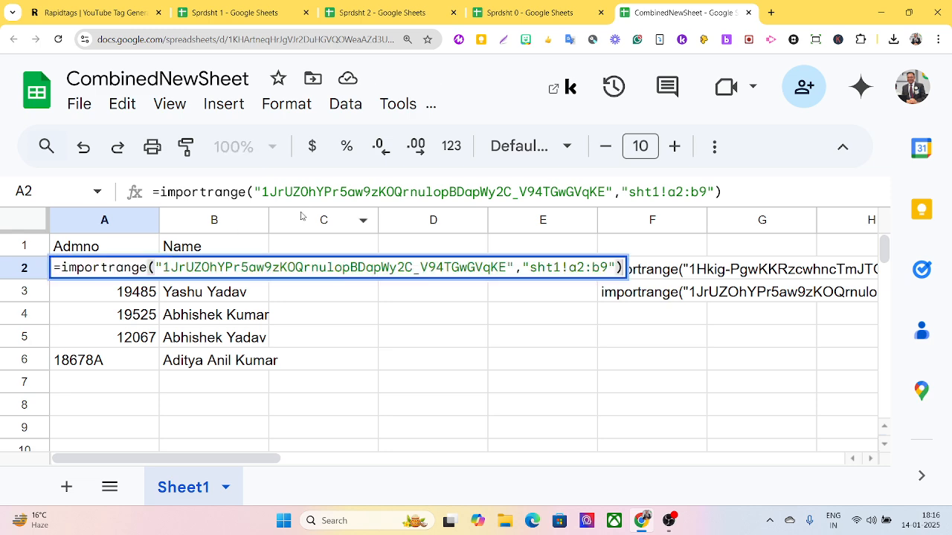
Copy the spreadsheet ID from Sprdsht 2's URL and return to CombinedNewSheet.
{"action": "left_click", "coordinate": [381, 16]}
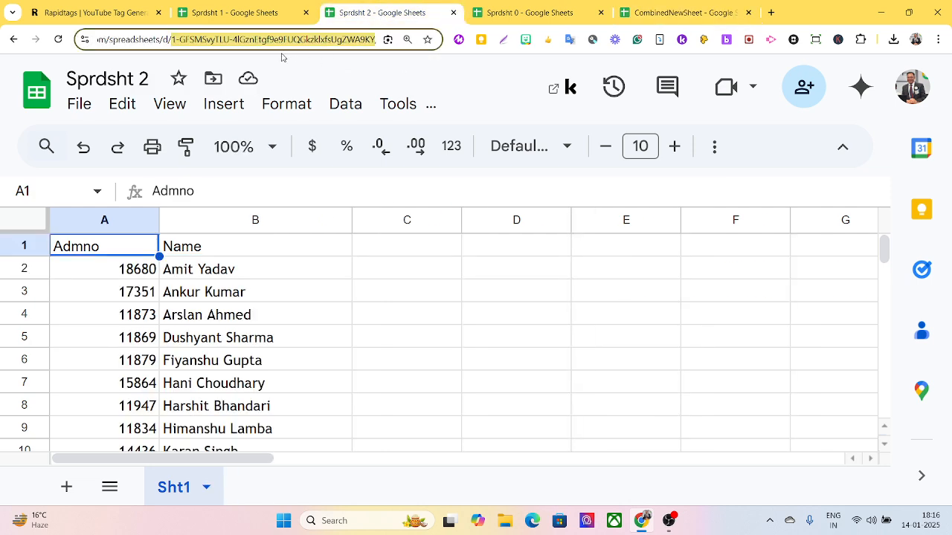
{"action": "left_click", "coordinate": [185, 41]}
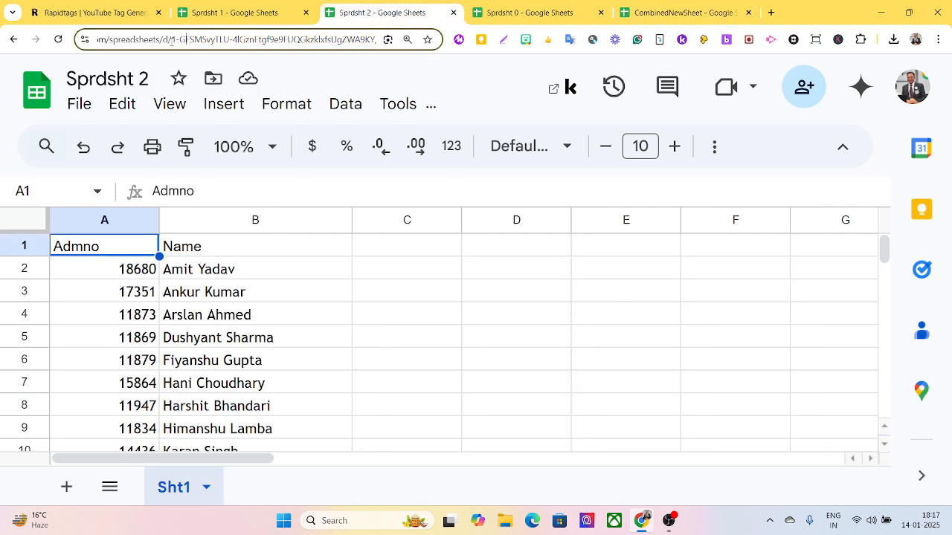
{"action": "left_click_drag", "start_coordinate": [171, 39], "coordinate": [317, 42]}
{"action": "key", "text": "ctrl+c"}
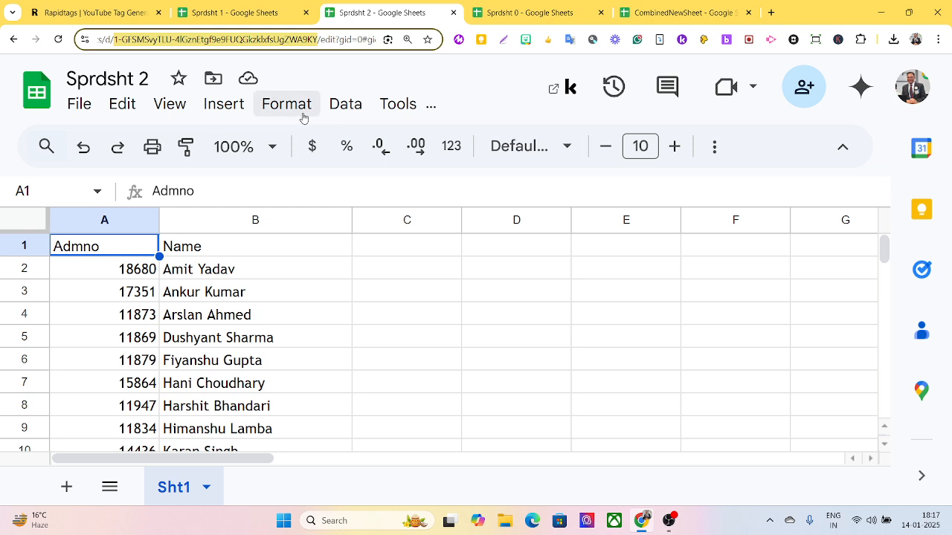
{"action": "left_click", "coordinate": [660, 20]}
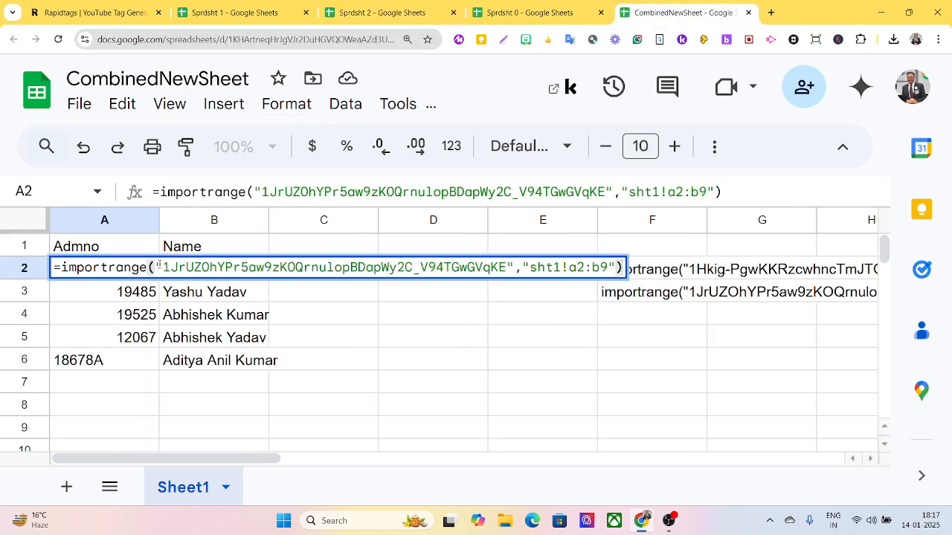
Paste Sprdsht 2's ID over the old one in A2's formula and allow access.
{"action": "left_click_drag", "start_coordinate": [161, 266], "coordinate": [508, 268]}
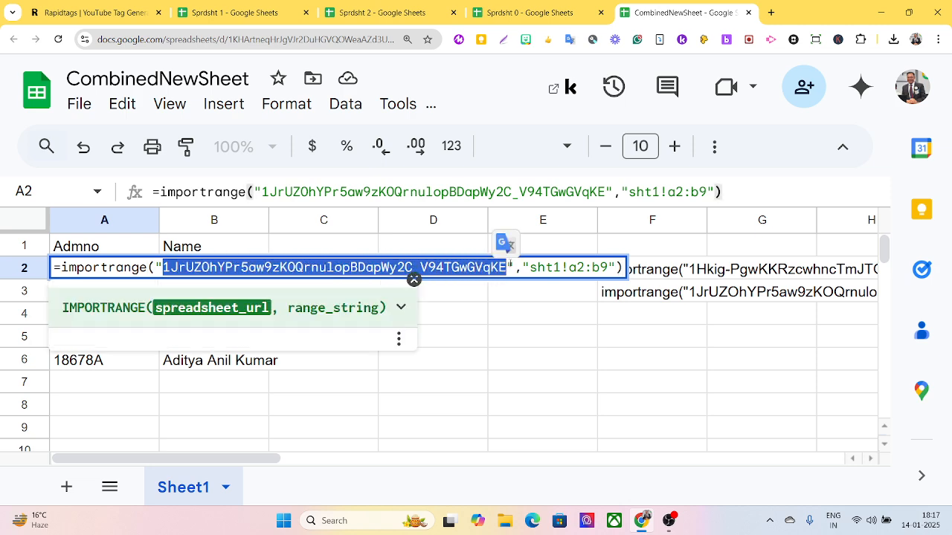
{"action": "key", "text": "ctrl+v"}
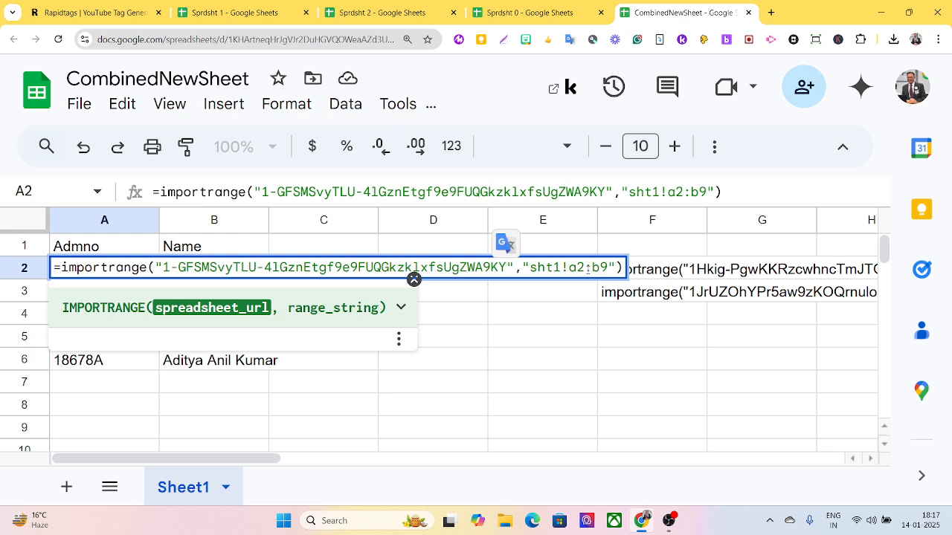
{"action": "key", "text": "Return"}
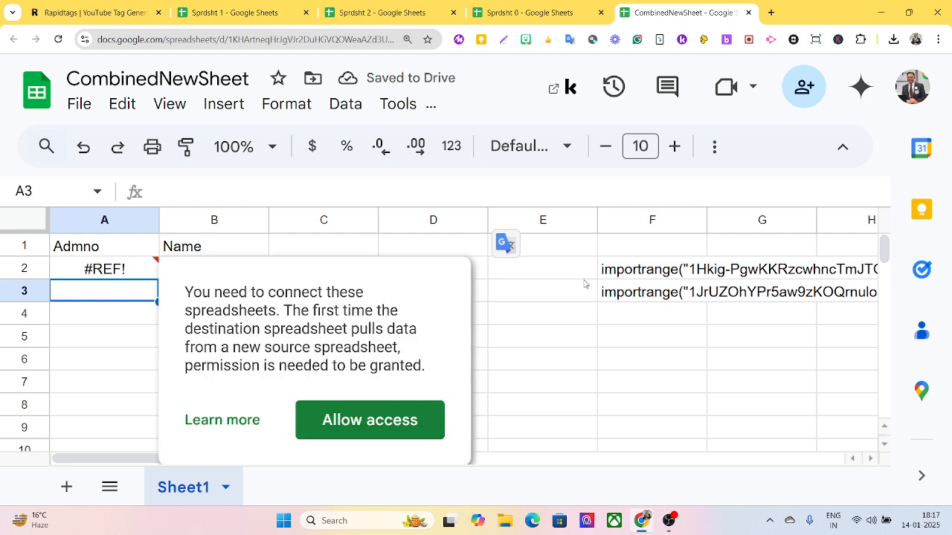
{"action": "left_click", "coordinate": [369, 421]}
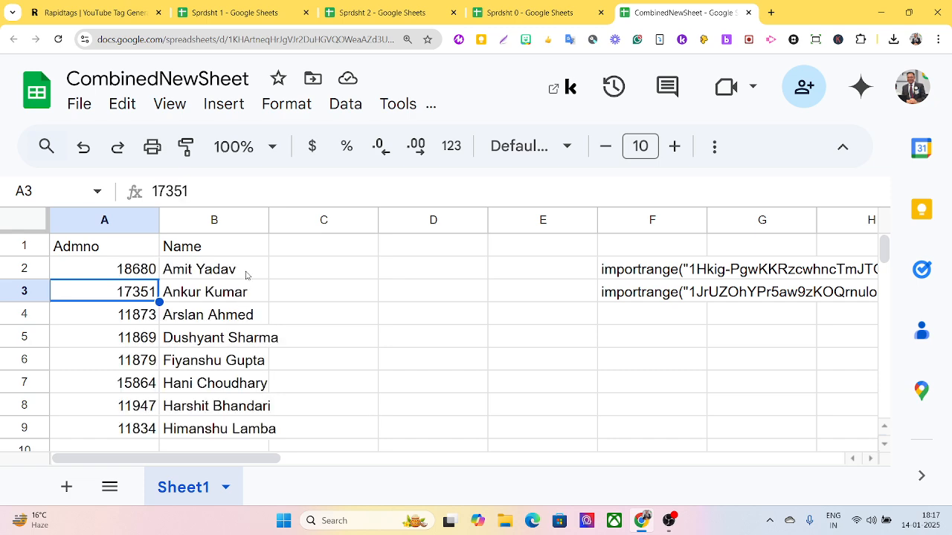
{"action": "scroll", "coordinate": [246, 290], "scroll_direction": "down", "scroll_amount": 5}
{"action": "scroll", "coordinate": [239, 313], "scroll_direction": "up", "scroll_amount": 5}
Paste the text of A2's Sprdsht 2 importrange formula, without the equals sign, into F4.
{"action": "left_click", "coordinate": [121, 277]}
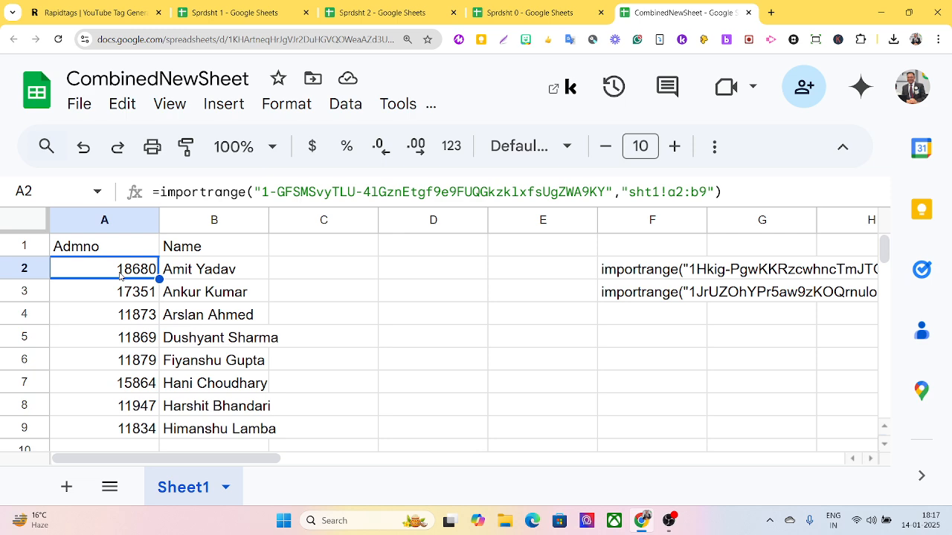
{"action": "double_click", "coordinate": [121, 274]}
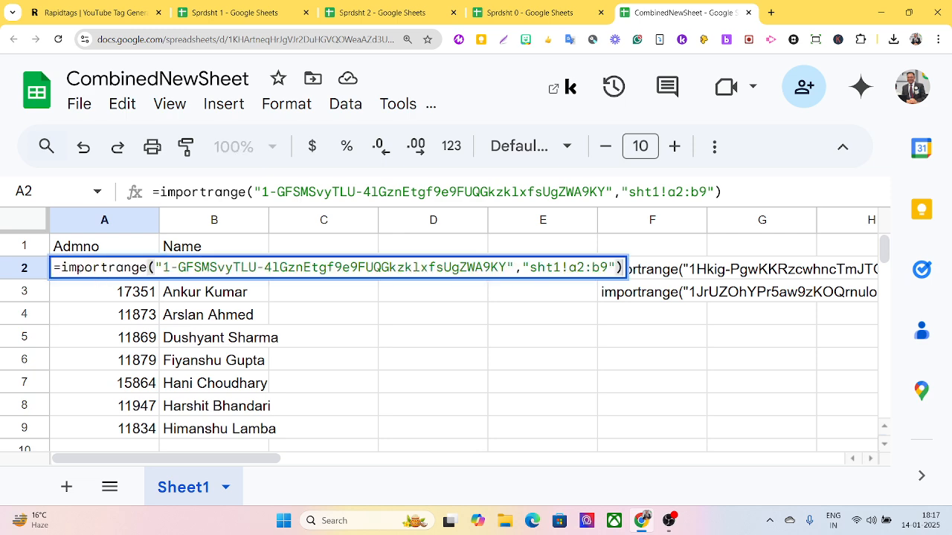
{"action": "left_click_drag", "start_coordinate": [62, 268], "coordinate": [626, 289]}
{"action": "key", "text": "ctrl+c"}
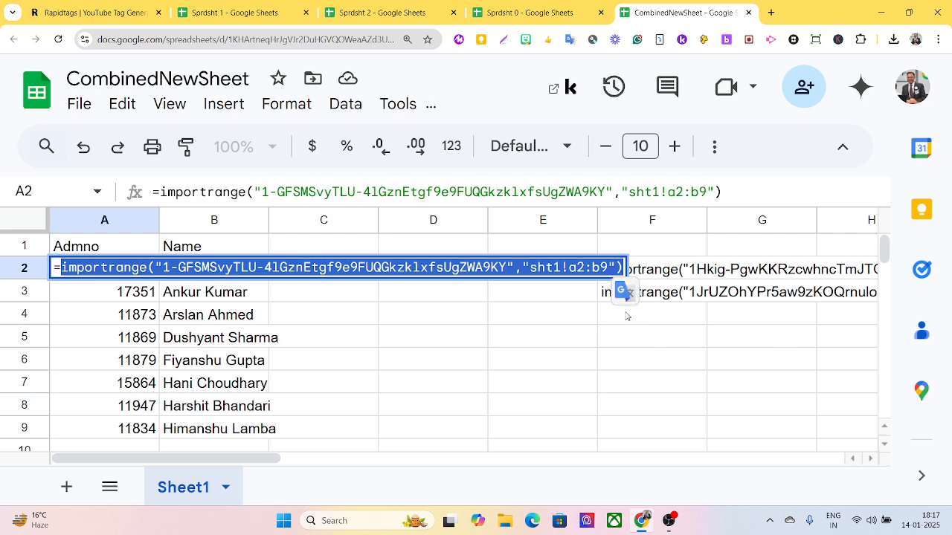
{"action": "key", "text": "Tab"}
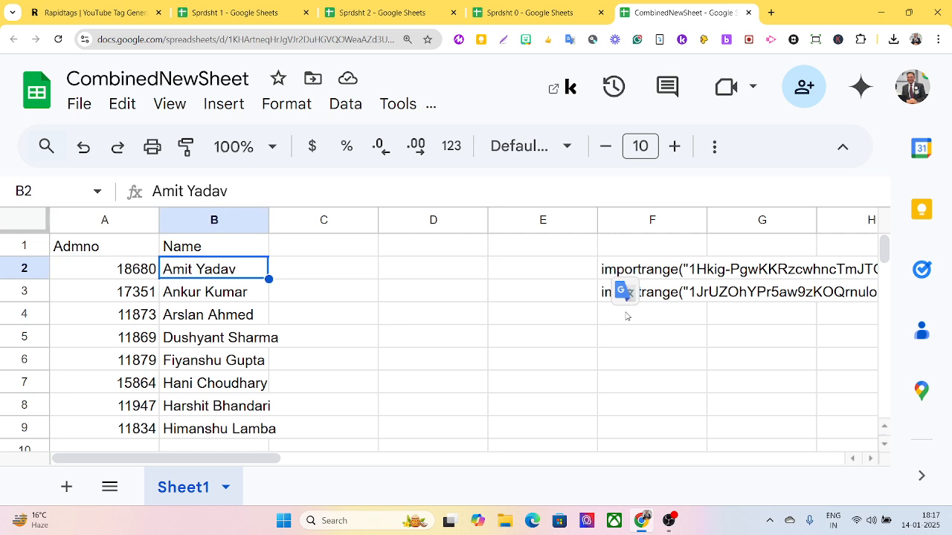
{"action": "left_click", "coordinate": [626, 316]}
{"action": "key", "text": "ctrl+v"}
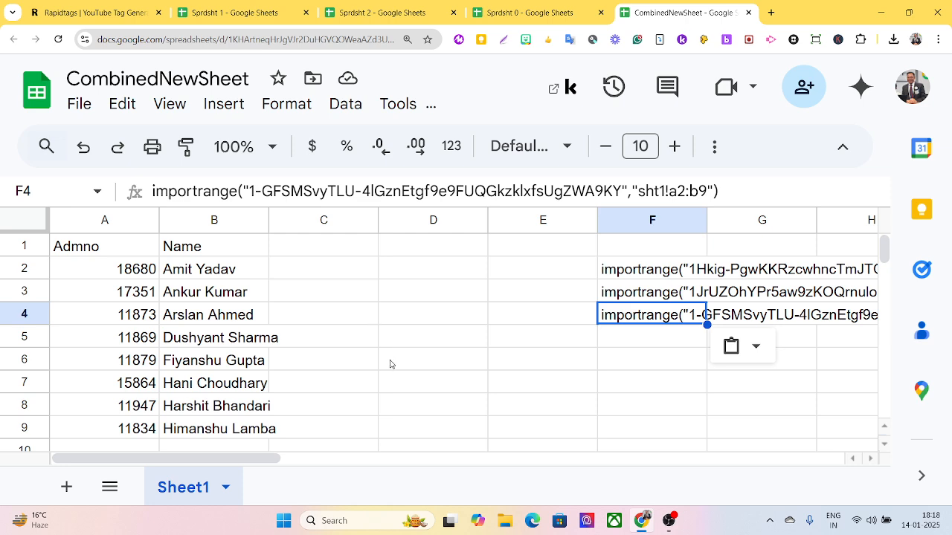
{"action": "scroll", "coordinate": [419, 351], "scroll_direction": "down", "scroll_amount": 3}
{"action": "scroll", "coordinate": [420, 351], "scroll_direction": "up", "scroll_amount": 3}
{"action": "left_click", "coordinate": [108, 275]}
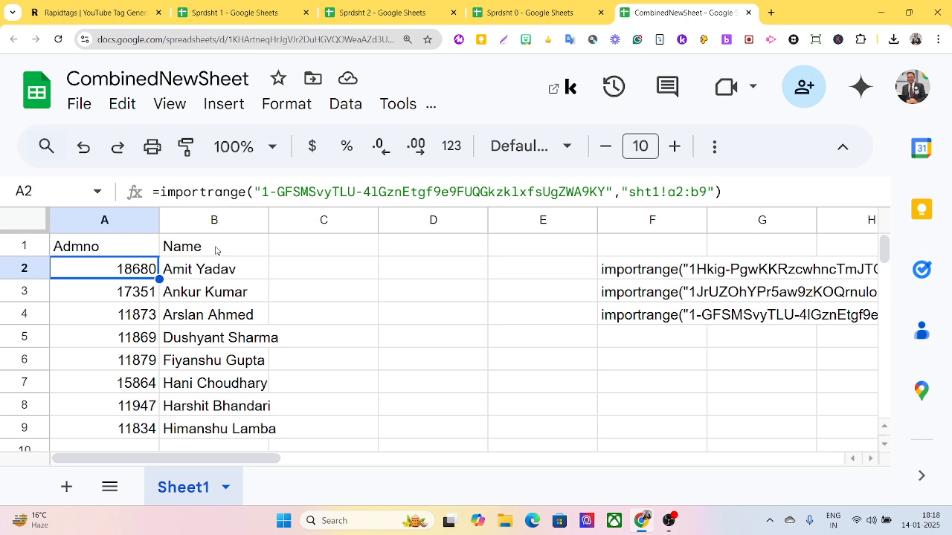
Delete all of A2's IMPORTRANGE formula text so the imported records clear.
{"action": "left_click", "coordinate": [161, 192]}
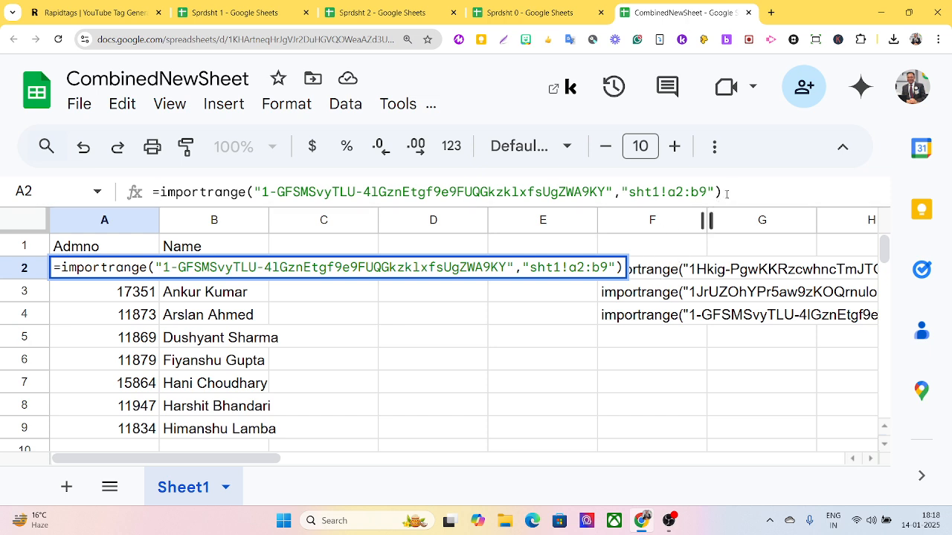
{"action": "left_click_drag", "start_coordinate": [727, 194], "coordinate": [402, 192]}
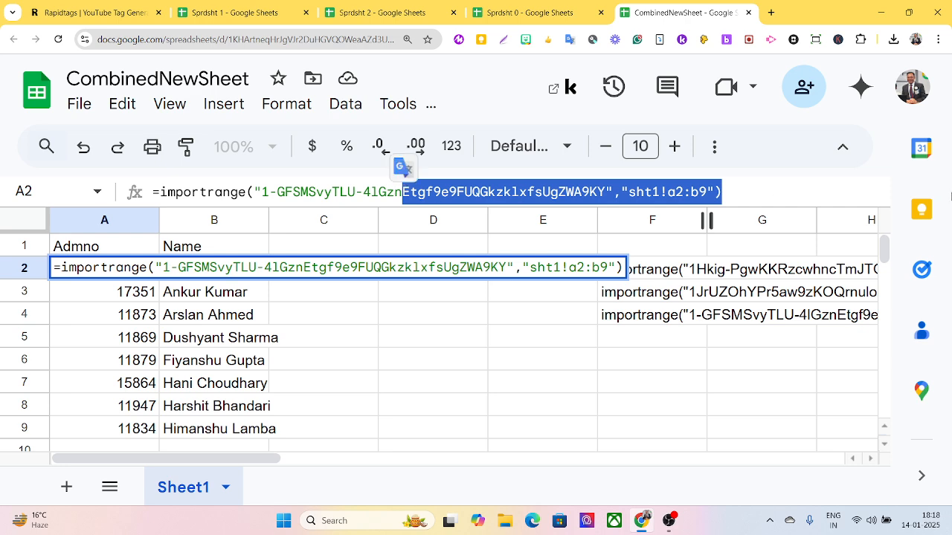
{"action": "key", "text": "BackSpace"}
{"action": "key", "text": "BackSpace"}
{"action": "key", "text": "BackSpace"}
{"action": "key", "text": "BackSpace"}
{"action": "key", "text": "BackSpace"}
{"action": "key", "text": "BackSpace"}
{"action": "key", "text": "BackSpace"}
{"action": "key", "text": "BackSpace"}
{"action": "key", "text": "BackSpace"}
{"action": "key", "text": "BackSpace"}
{"action": "key", "text": "BackSpace"}
{"action": "key", "text": "BackSpace"}
{"action": "key", "text": "BackSpace"}
{"action": "key", "text": "BackSpace"}
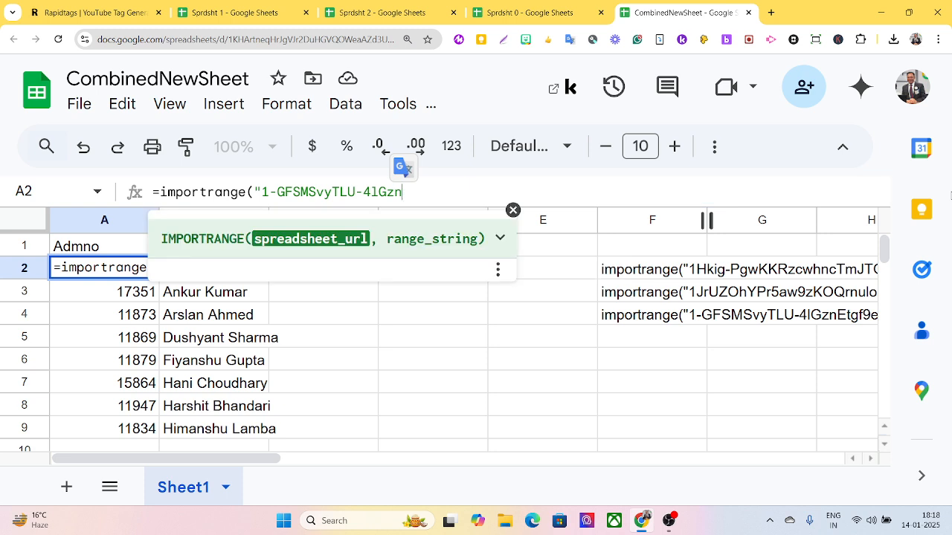
{"action": "key", "text": "BackSpace"}
{"action": "key", "text": "BackSpace"}
{"action": "key", "text": "BackSpace"}
{"action": "key", "text": "BackSpace"}
{"action": "key", "text": "BackSpace"}
{"action": "key", "text": "BackSpace"}
{"action": "key", "text": "BackSpace"}
{"action": "key", "text": "BackSpace"}
{"action": "key", "text": "BackSpace"}
{"action": "key", "text": "BackSpace"}
{"action": "key", "text": "BackSpace"}
{"action": "key", "text": "BackSpace"}
{"action": "key", "text": "BackSpace"}
{"action": "key", "text": "BackSpace"}
{"action": "key", "text": "BackSpace"}
{"action": "key", "text": "BackSpace"}
{"action": "key", "text": "BackSpace"}
{"action": "key", "text": "BackSpace"}
{"action": "key", "text": "BackSpace"}
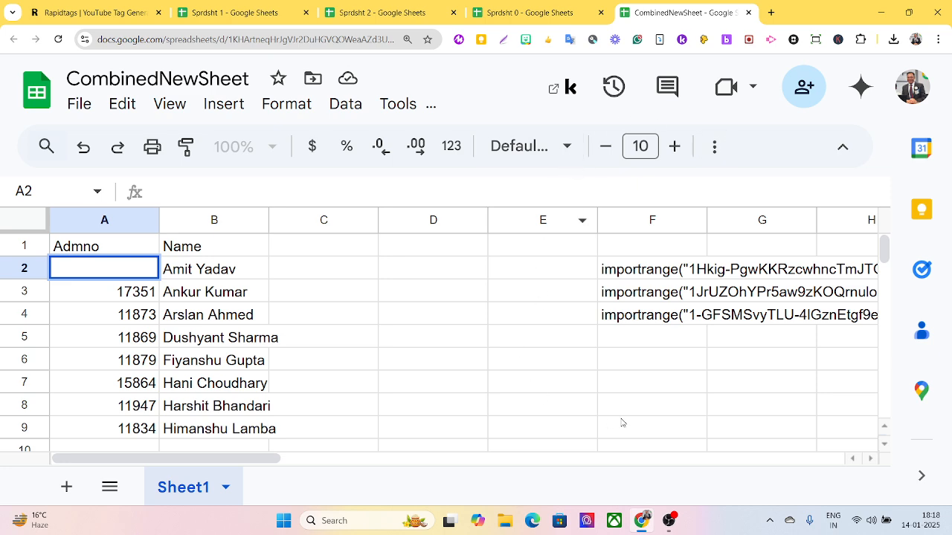
{"action": "left_click", "coordinate": [692, 406]}
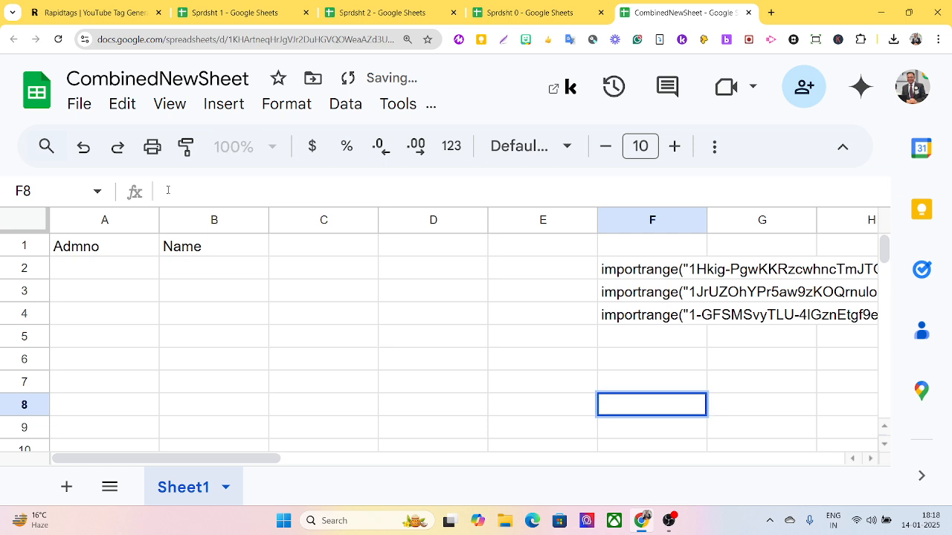
{"action": "left_click", "coordinate": [80, 269]}
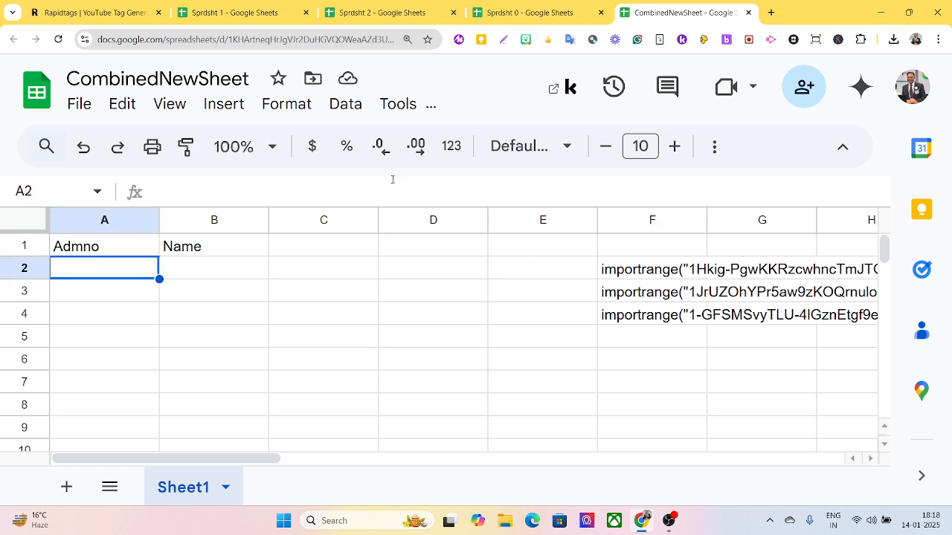
Put F2's importrange formula inside ={ } in A2, followed by a semicolon and line break.
{"action": "type", "text": "="}
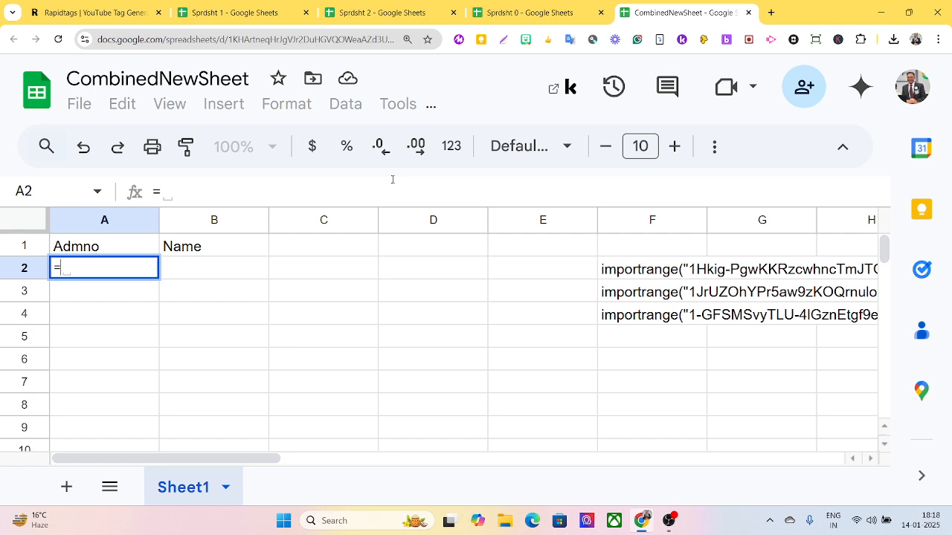
{"action": "type", "text": "{"}
{"action": "type", "text": "}"}
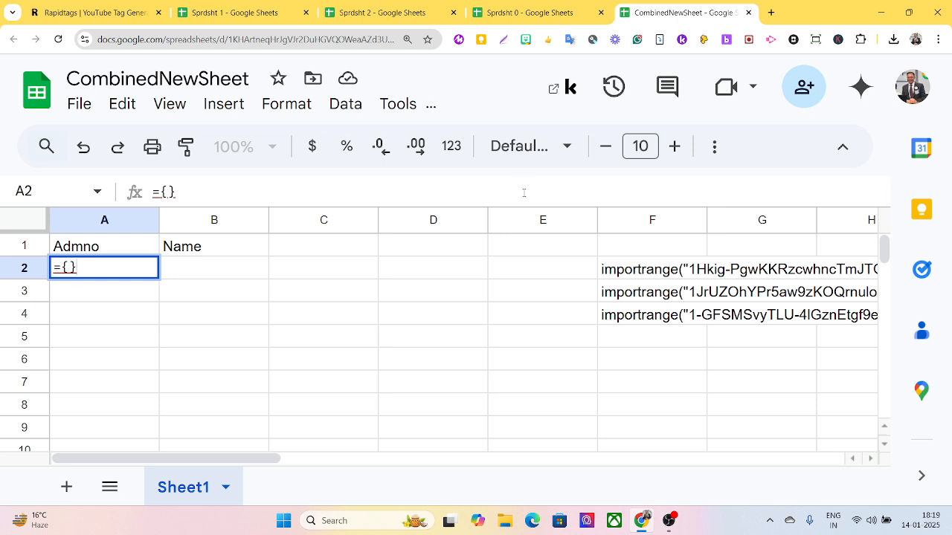
{"action": "left_click", "coordinate": [606, 276]}
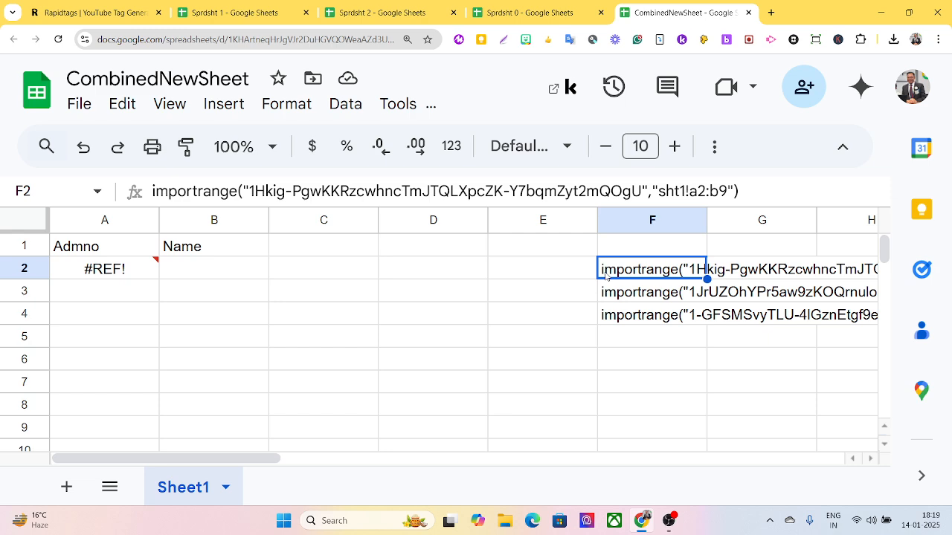
{"action": "key", "text": "ctrl+c"}
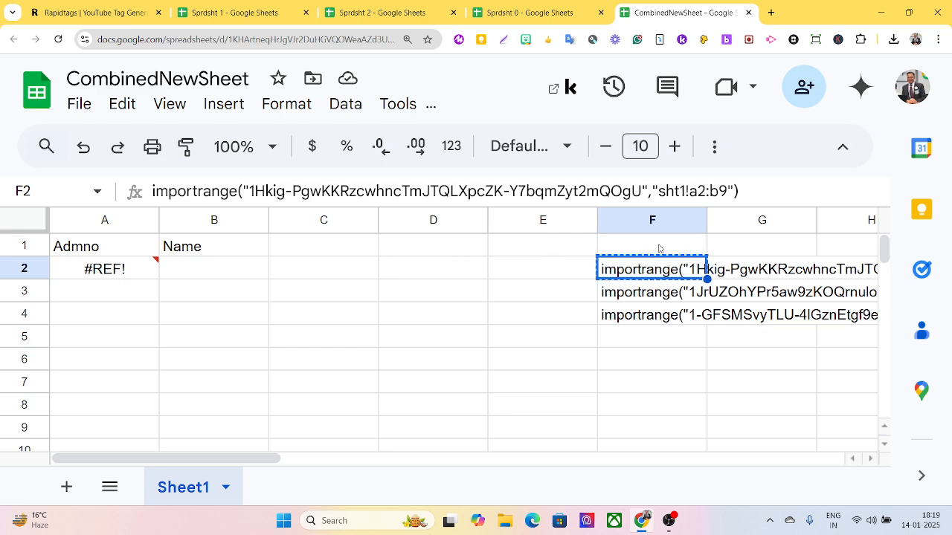
{"action": "double_click", "coordinate": [104, 273]}
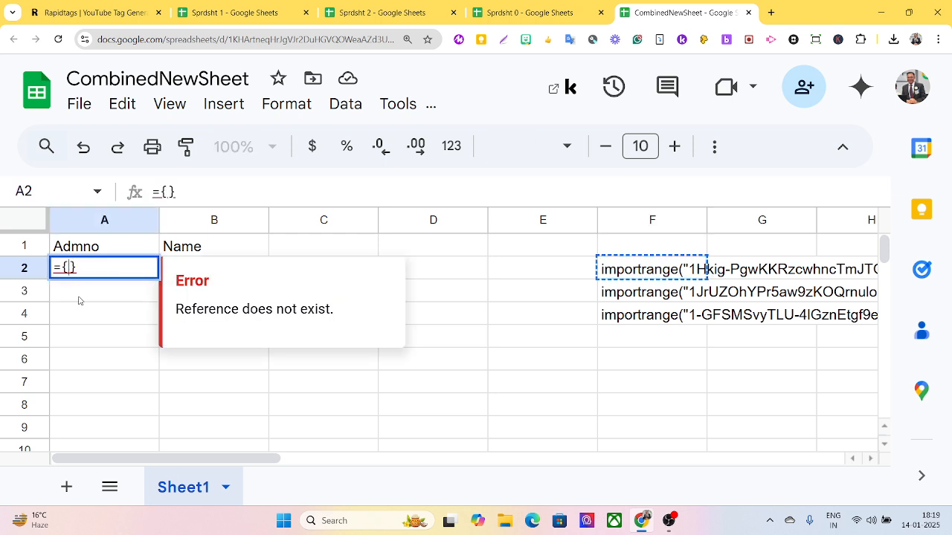
{"action": "key", "text": "Left"}
{"action": "key", "text": "ctrl+v"}
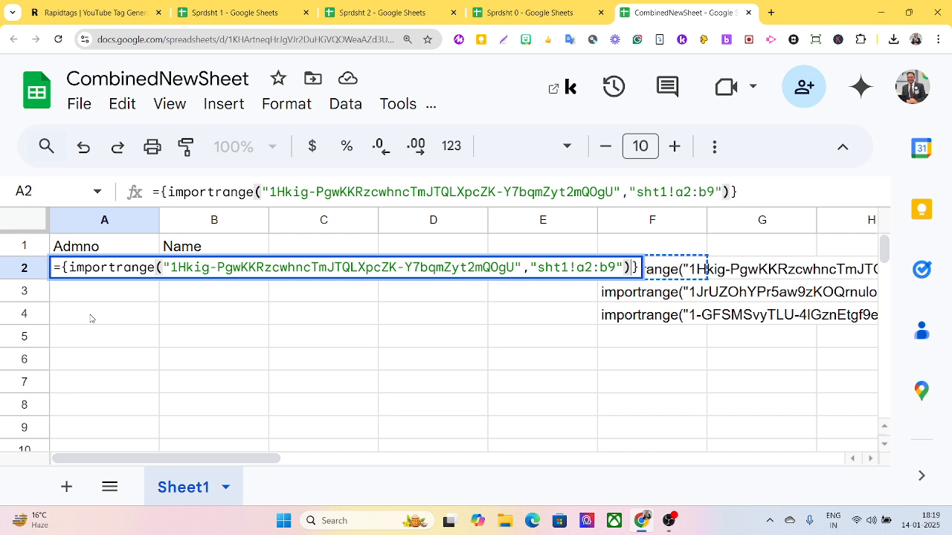
{"action": "type", "text": ";"}
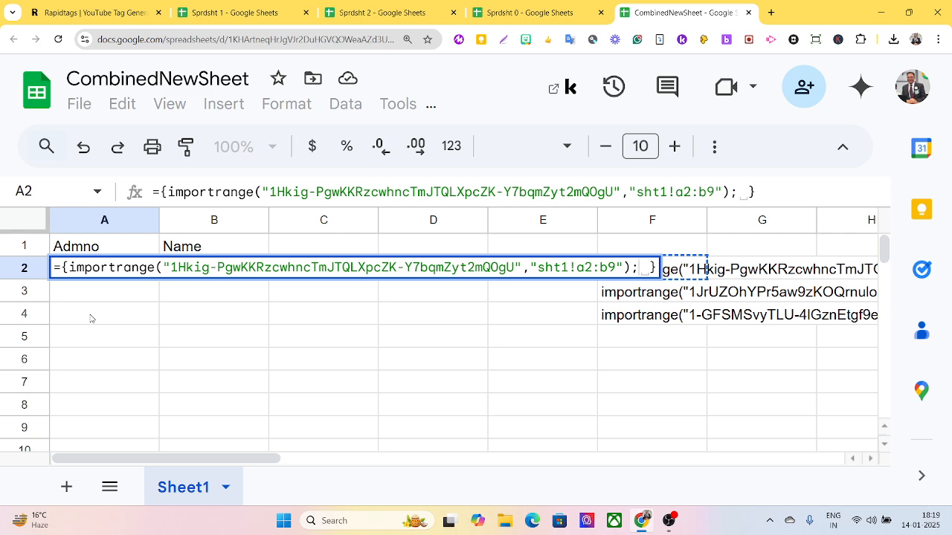
{"action": "key", "text": "ctrl+Return"}
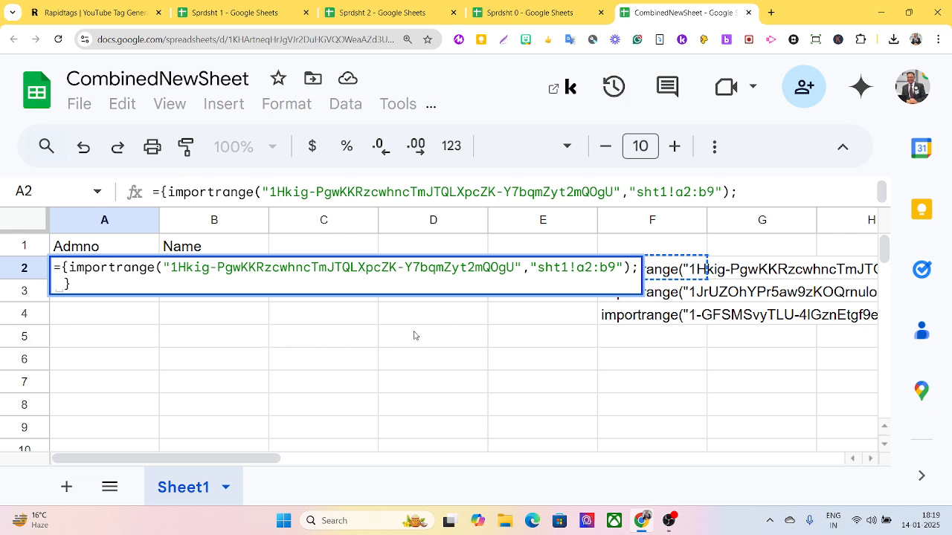
{"action": "key", "text": "Tab"}
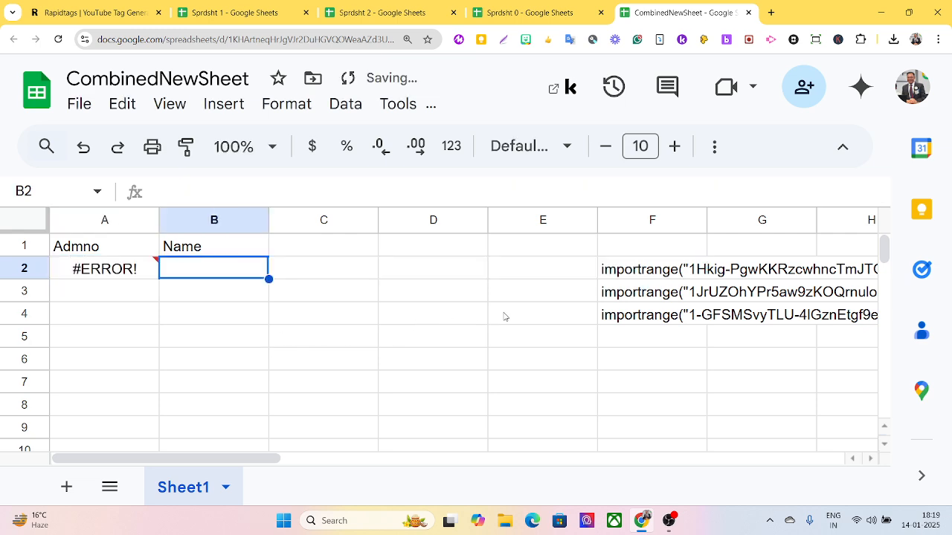
Add F3's importrange formula as the second list in A2's array, ending with a semicolon.
{"action": "left_click", "coordinate": [607, 297]}
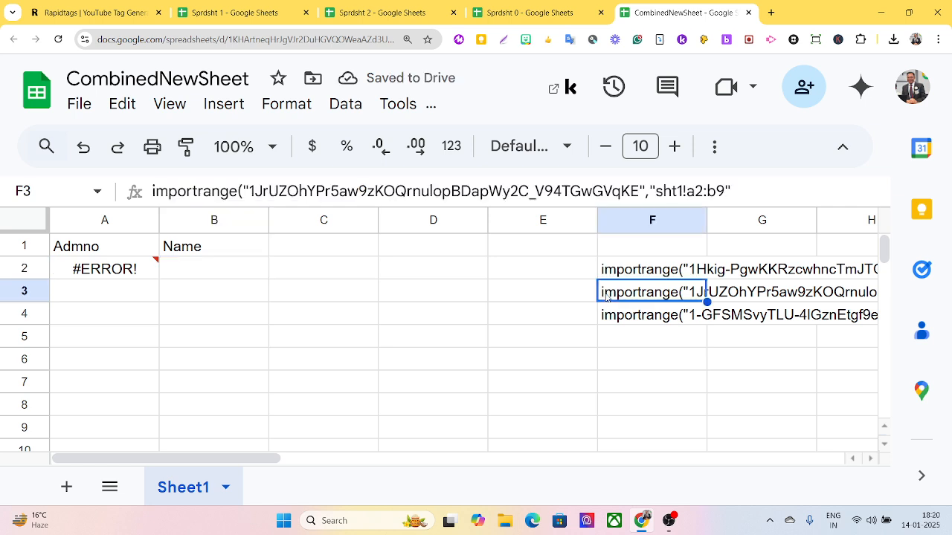
{"action": "key", "text": "ctrl+c"}
{"action": "left_click", "coordinate": [111, 272]}
{"action": "double_click", "coordinate": [111, 273]}
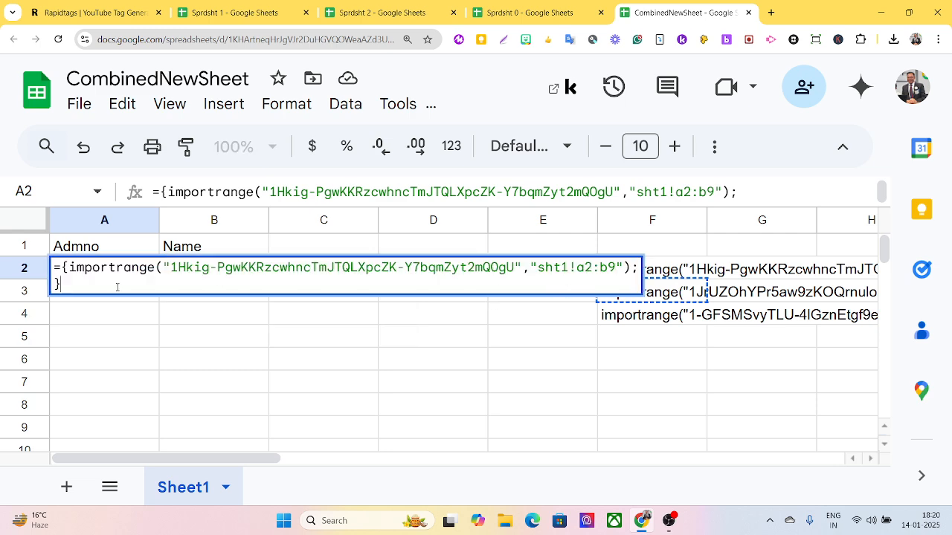
{"action": "left_click", "coordinate": [57, 284]}
{"action": "key", "text": "ctrl+v"}
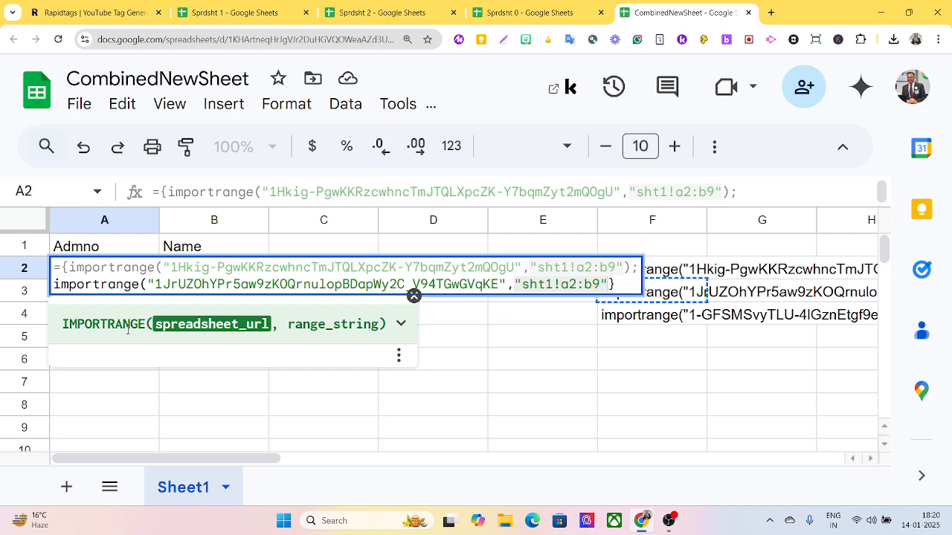
{"action": "type", "text": ";"}
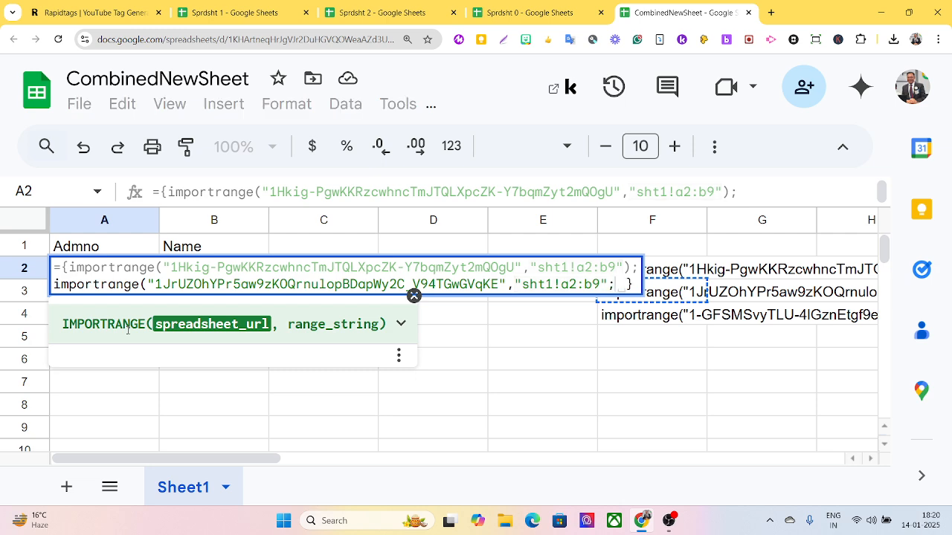
{"action": "key", "text": "ctrl+Return"}
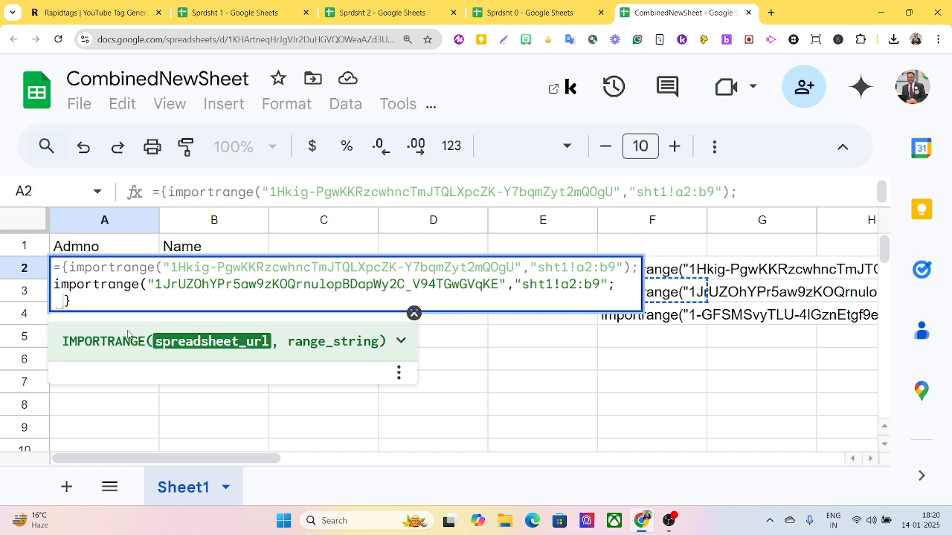
{"action": "key", "text": "Tab"}
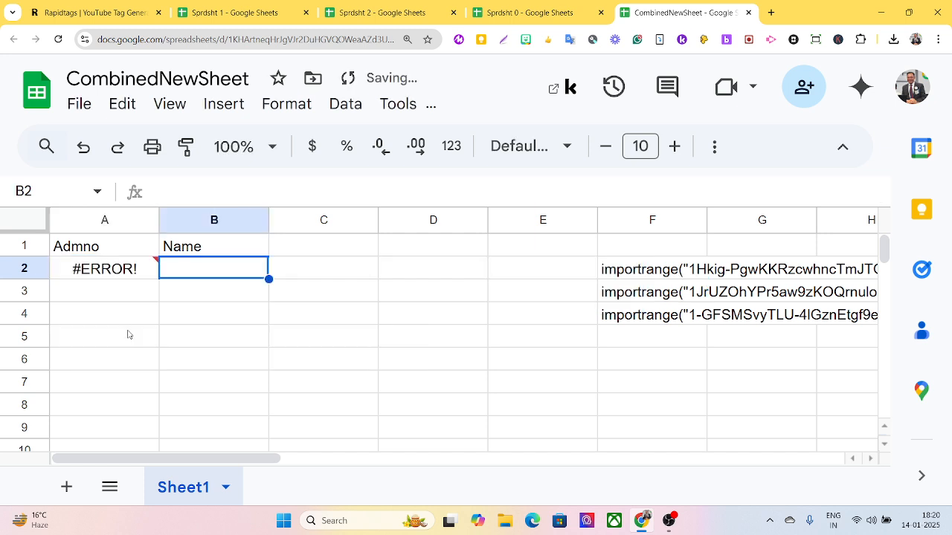
Insert F4's importrange formula as the third list, fixing a stray parenthesis.
{"action": "left_click", "coordinate": [616, 325]}
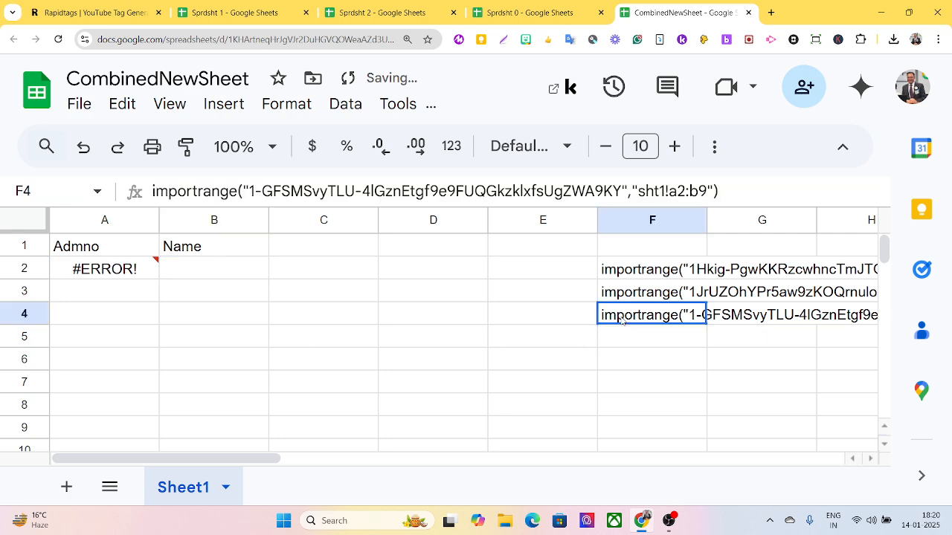
{"action": "key", "text": "ctrl+c"}
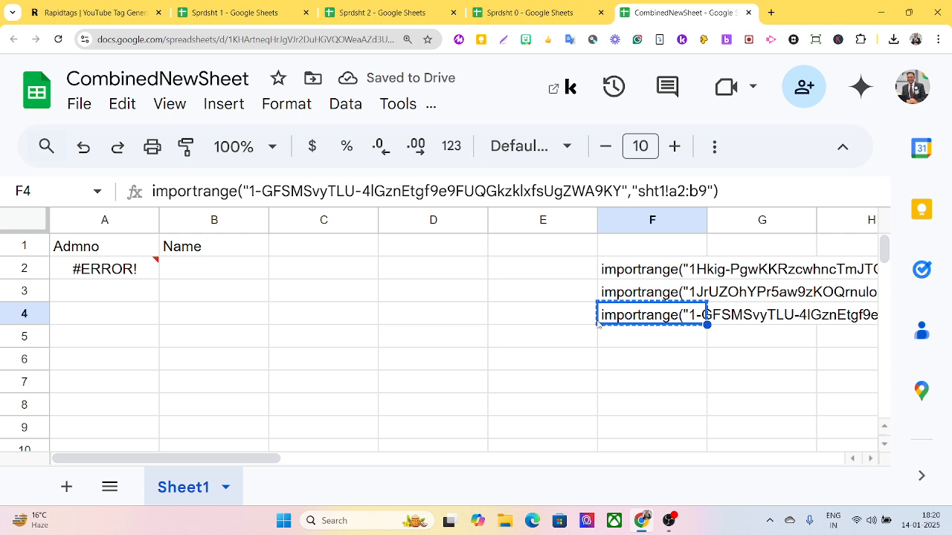
{"action": "double_click", "coordinate": [103, 273]}
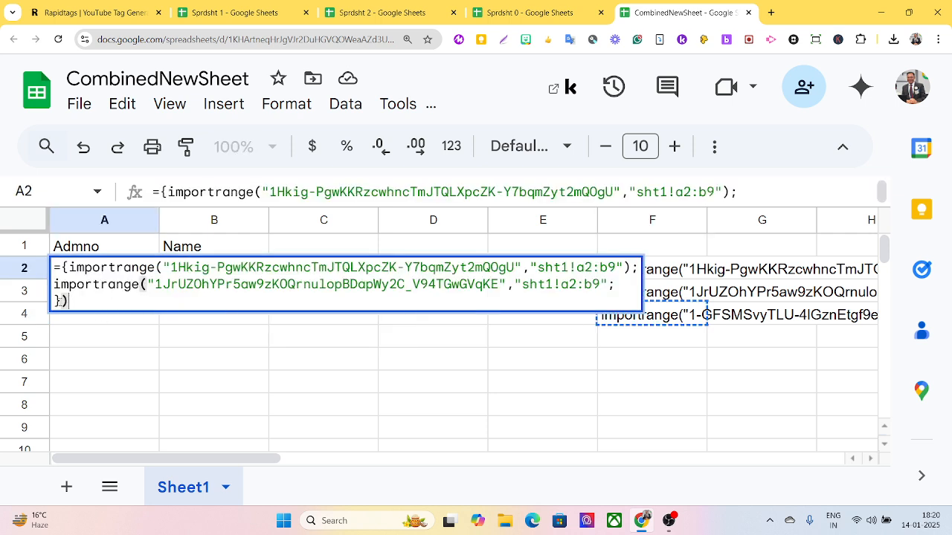
{"action": "left_click", "coordinate": [56, 299]}
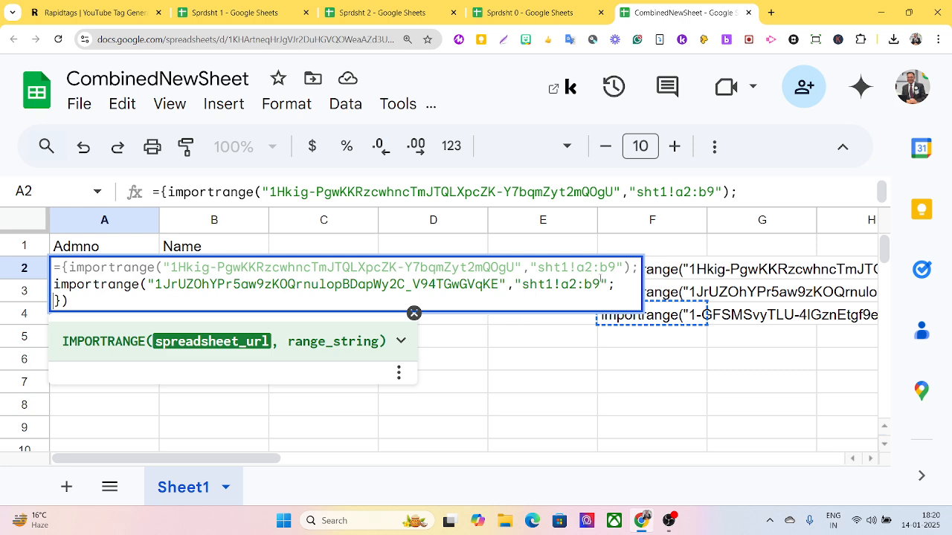
{"action": "left_click", "coordinate": [609, 286]}
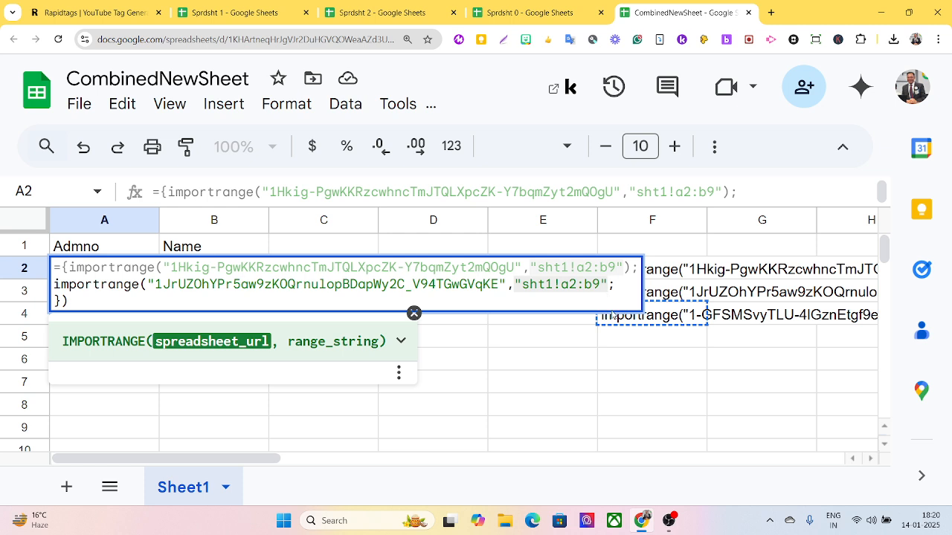
{"action": "type", "text": ")"}
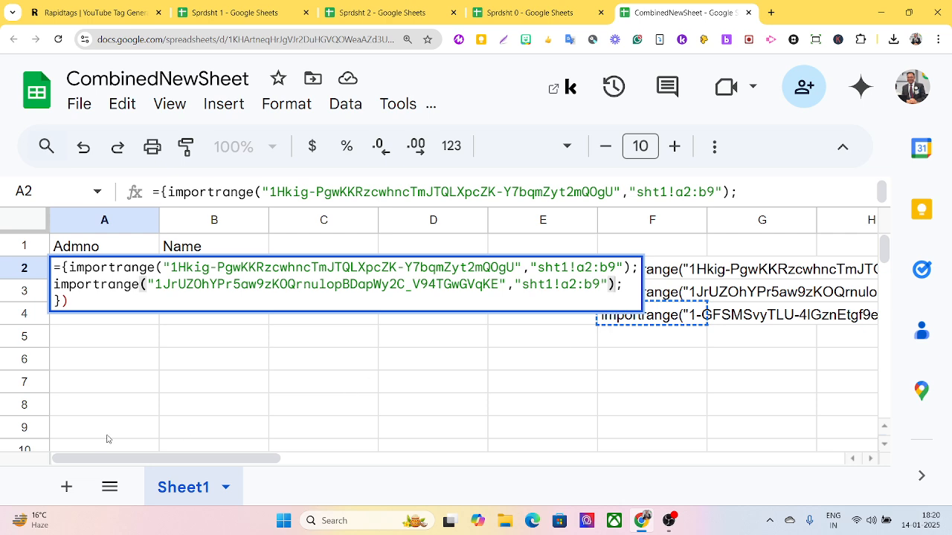
{"action": "left_click", "coordinate": [69, 297]}
{"action": "key", "text": "BackSpace"}
{"action": "key", "text": "ctrl+v"}
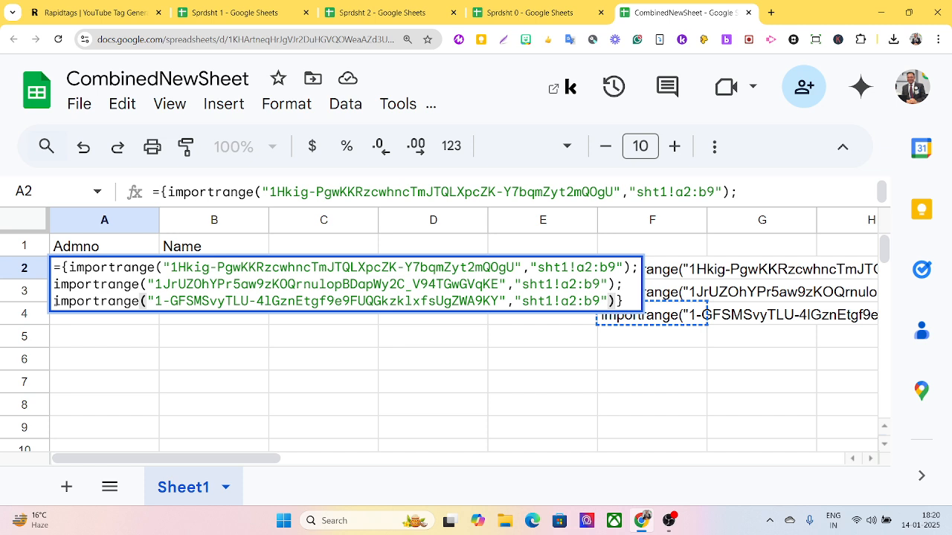
{"action": "key", "text": "Return"}
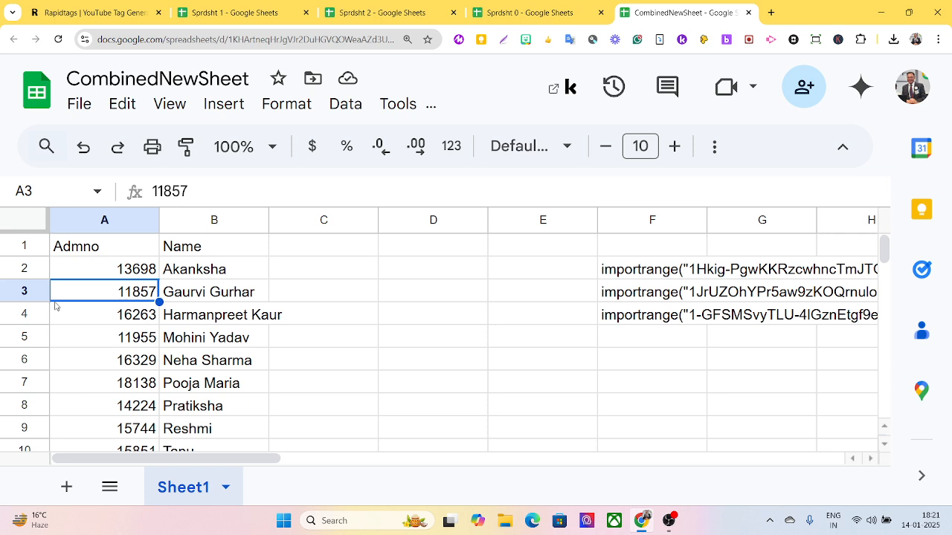
{"action": "scroll", "coordinate": [194, 327], "scroll_direction": "down", "scroll_amount": 5}
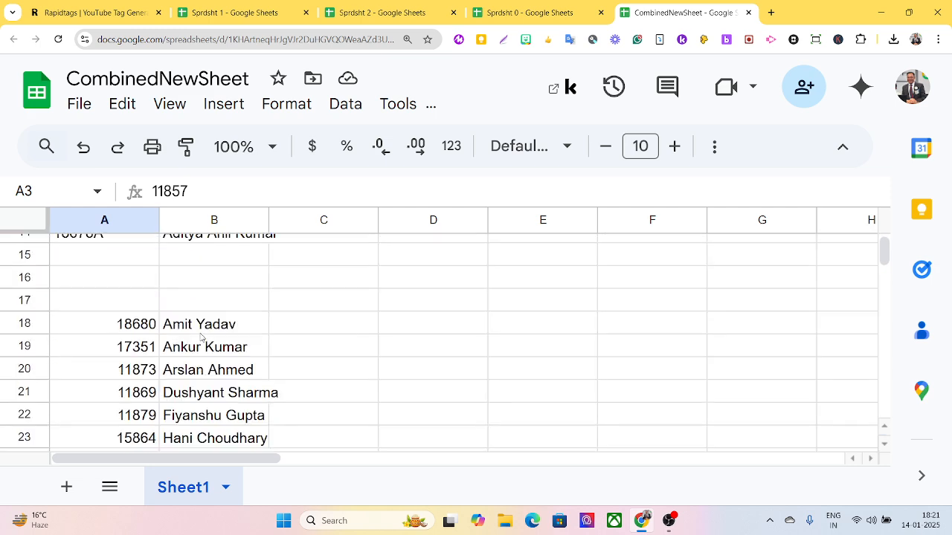
{"action": "scroll", "coordinate": [200, 337], "scroll_direction": "down", "scroll_amount": 8}
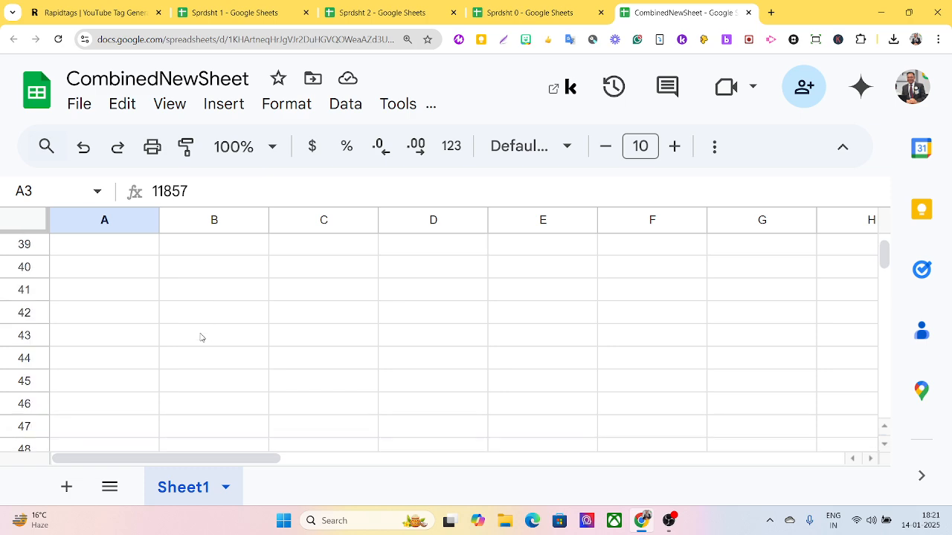
{"action": "scroll", "coordinate": [200, 338], "scroll_direction": "down", "scroll_amount": 12}
{"action": "scroll", "coordinate": [201, 338], "scroll_direction": "up", "scroll_amount": 5}
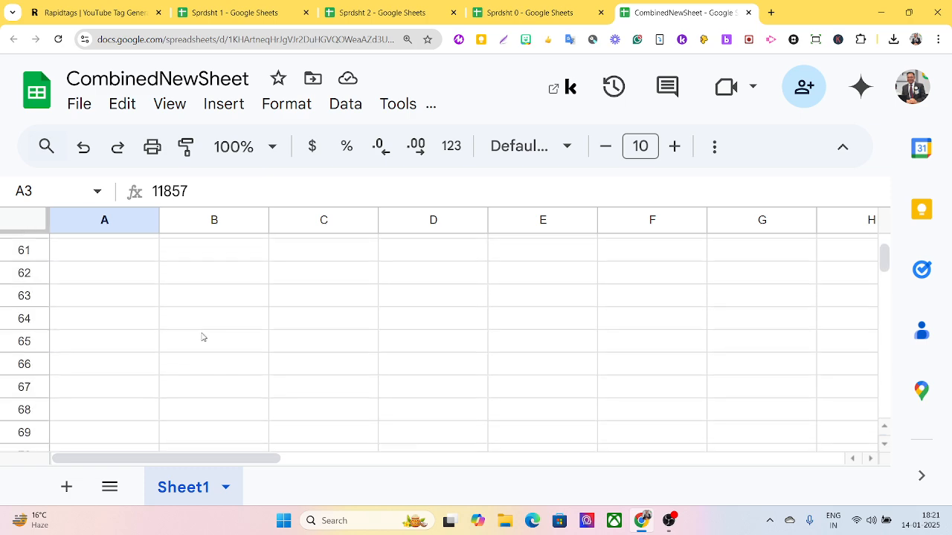
{"action": "scroll", "coordinate": [202, 338], "scroll_direction": "up", "scroll_amount": 20}
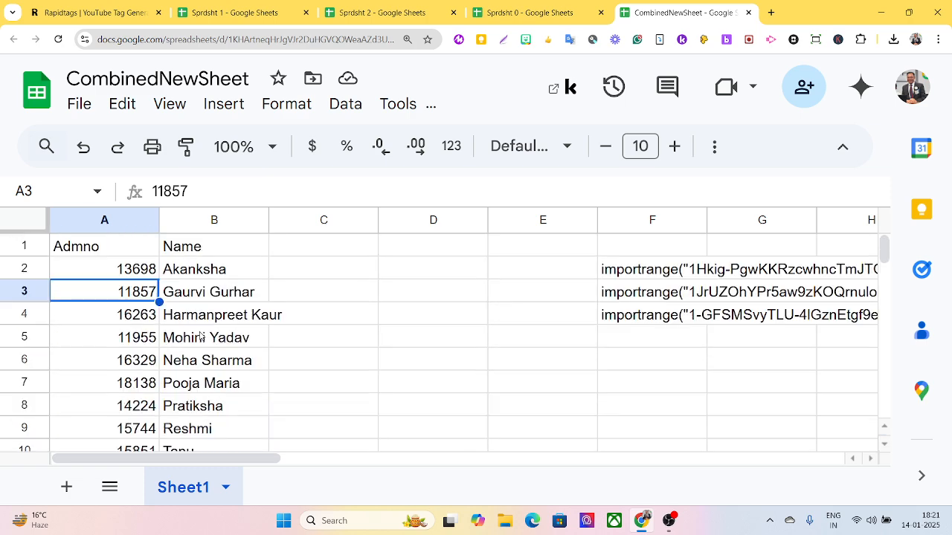
{"action": "key", "text": "ctrl+c"}
{"action": "left_click", "coordinate": [107, 274]}
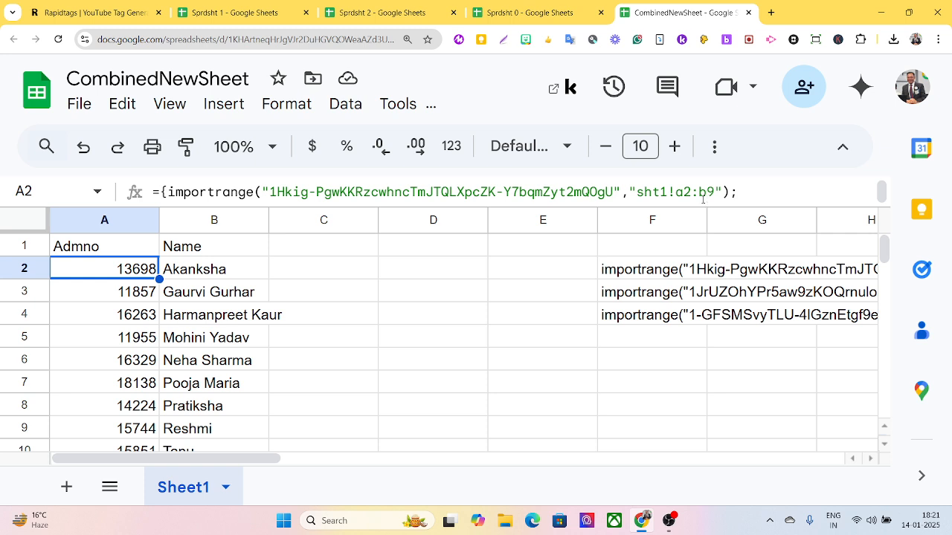
Change all three ranges in A2 from sht1!a2:b9 to open-ended sht1!a2:b.
{"action": "left_click", "coordinate": [713, 192]}
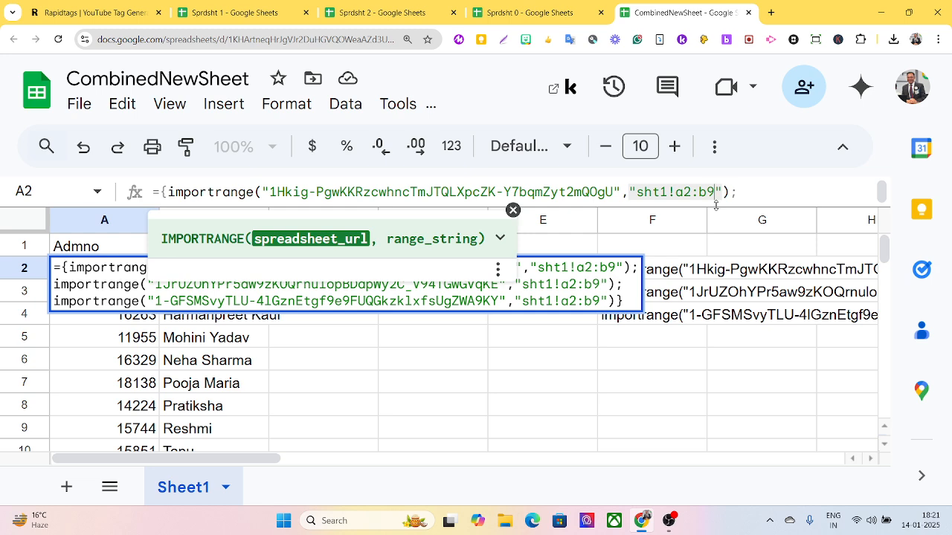
{"action": "key", "text": "BackSpace"}
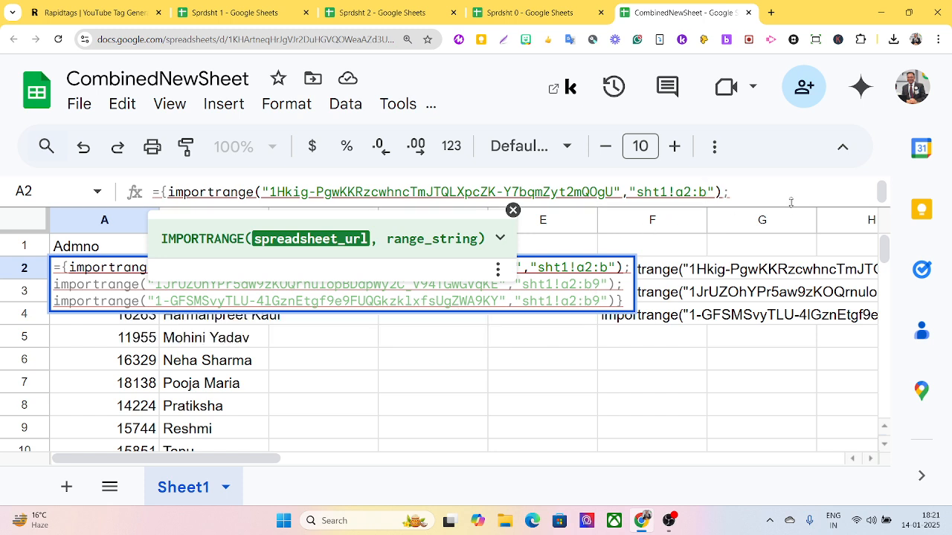
{"action": "scroll", "coordinate": [790, 202], "scroll_direction": "down", "scroll_amount": 1}
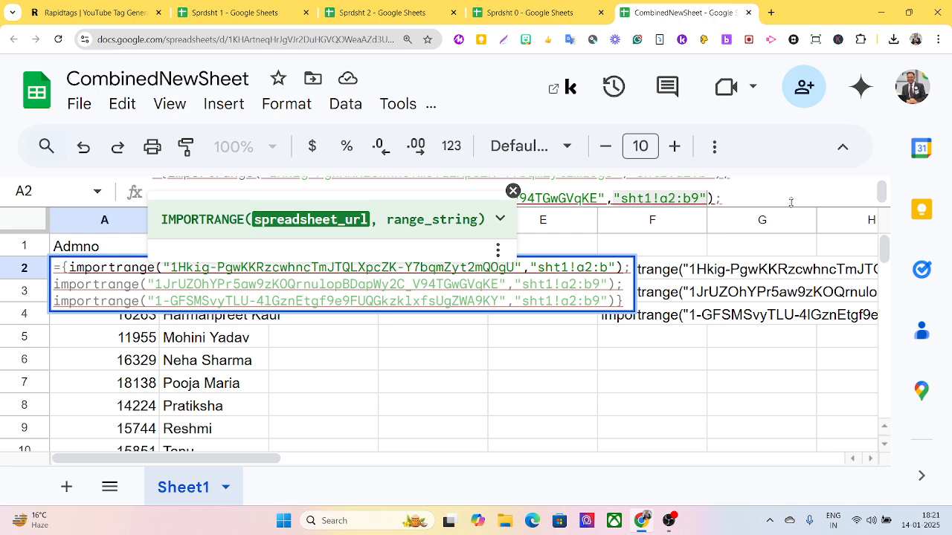
{"action": "left_click", "coordinate": [700, 198]}
{"action": "key", "text": "BackSpace"}
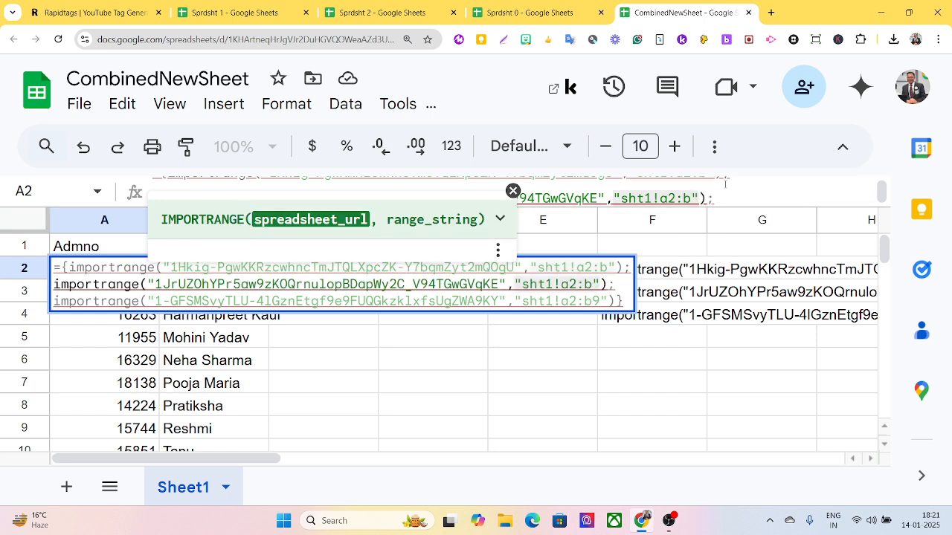
{"action": "scroll", "coordinate": [697, 200], "scroll_direction": "down", "scroll_amount": 1}
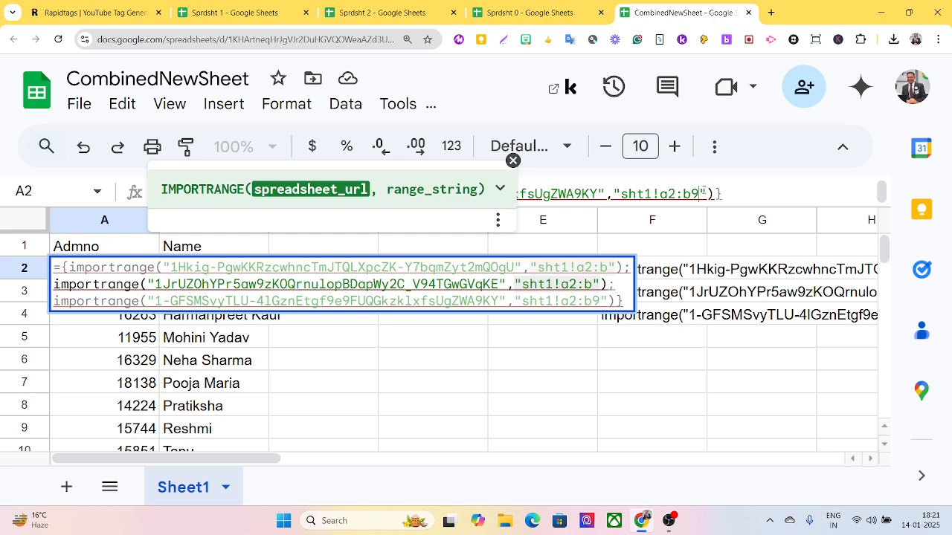
{"action": "key", "text": "BackSpace"}
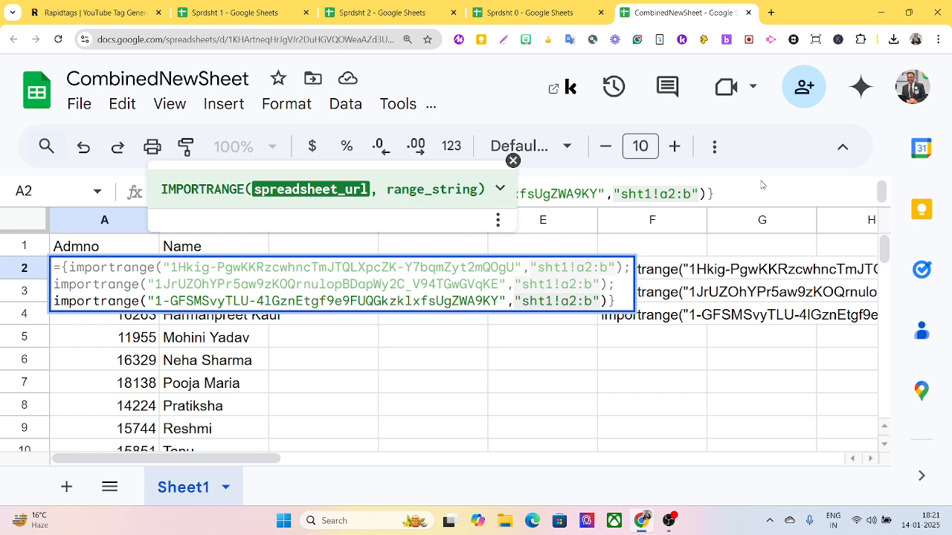
{"action": "key", "text": "Return"}
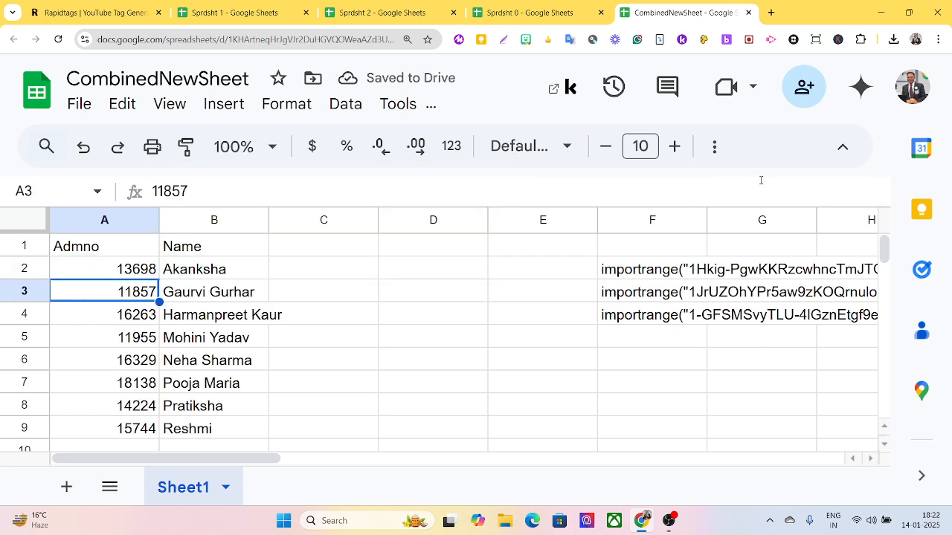
{"action": "scroll", "coordinate": [516, 259], "scroll_direction": "down", "scroll_amount": 2}
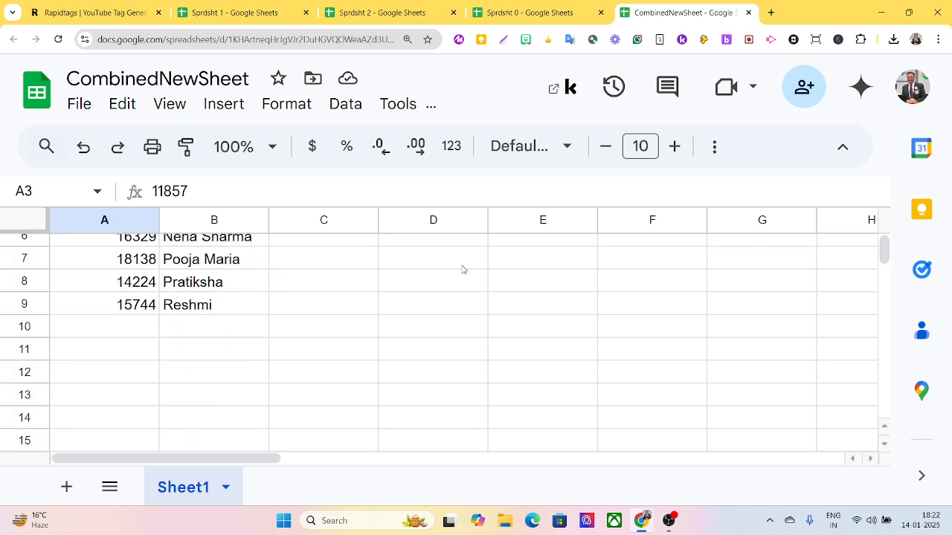
{"action": "scroll", "coordinate": [311, 299], "scroll_direction": "down", "scroll_amount": 3}
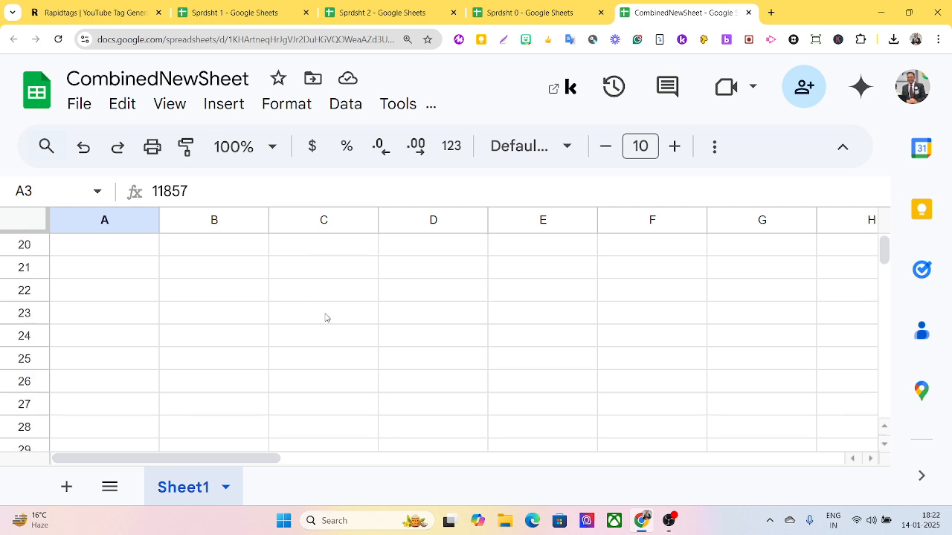
{"action": "key", "text": "ctrl+End"}
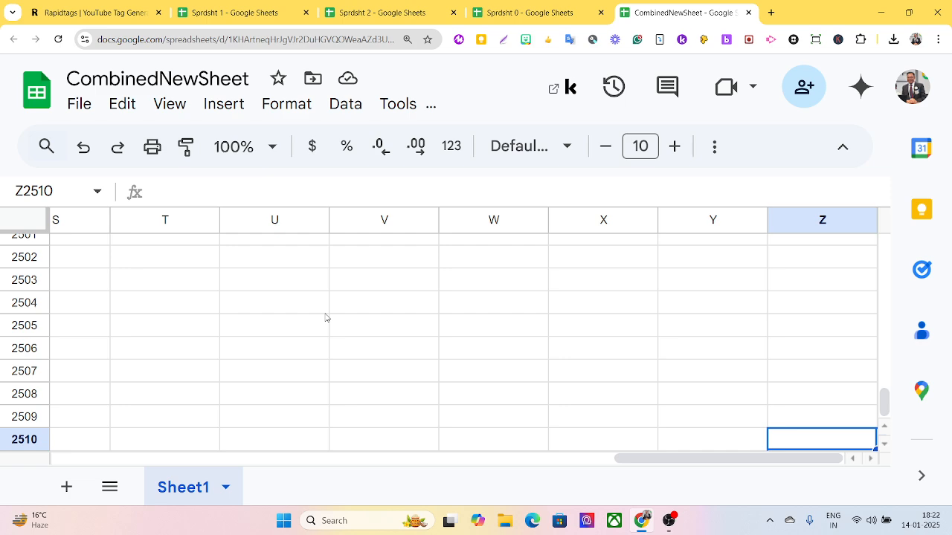
{"action": "key", "text": "ctrl+Home"}
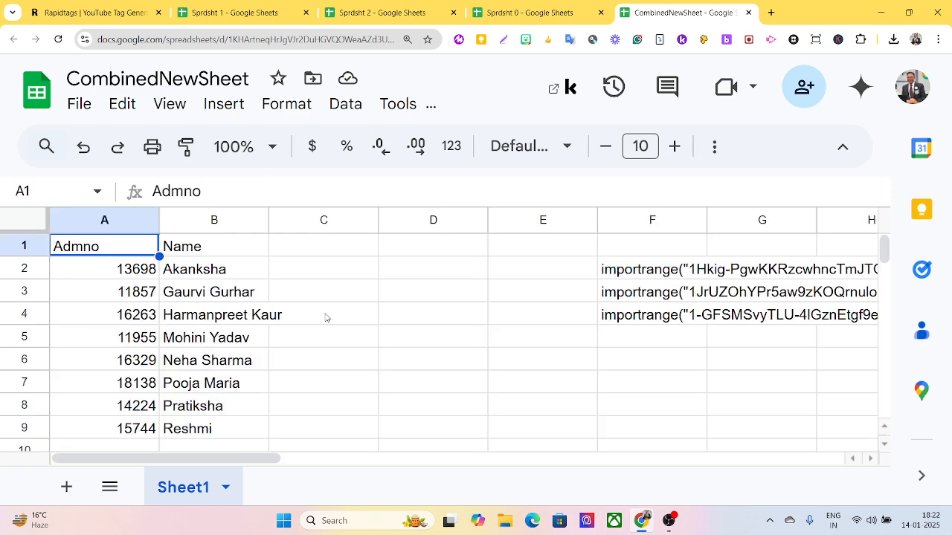
{"action": "key", "text": "Down"}
{"action": "key", "text": "Down"}
{"action": "key", "text": "Down"}
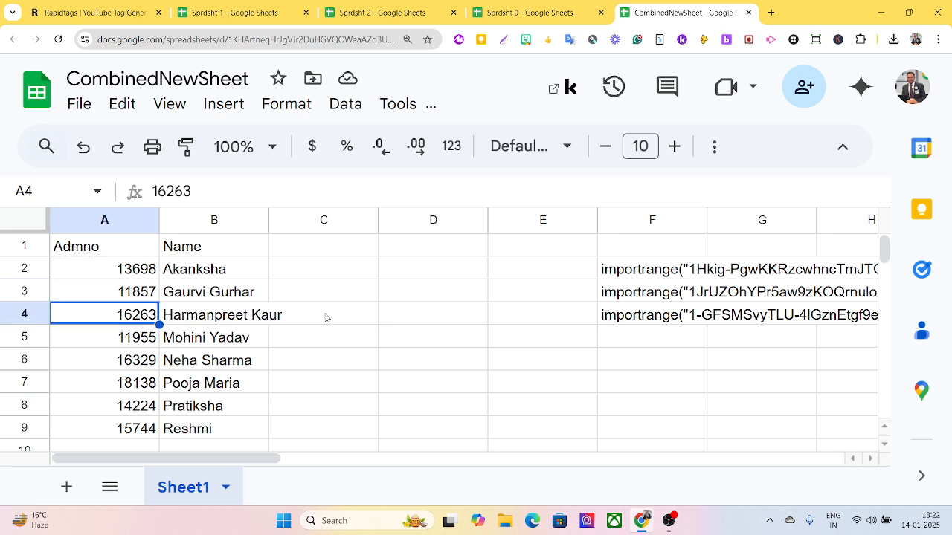
{"action": "key", "text": "ctrl+Tab"}
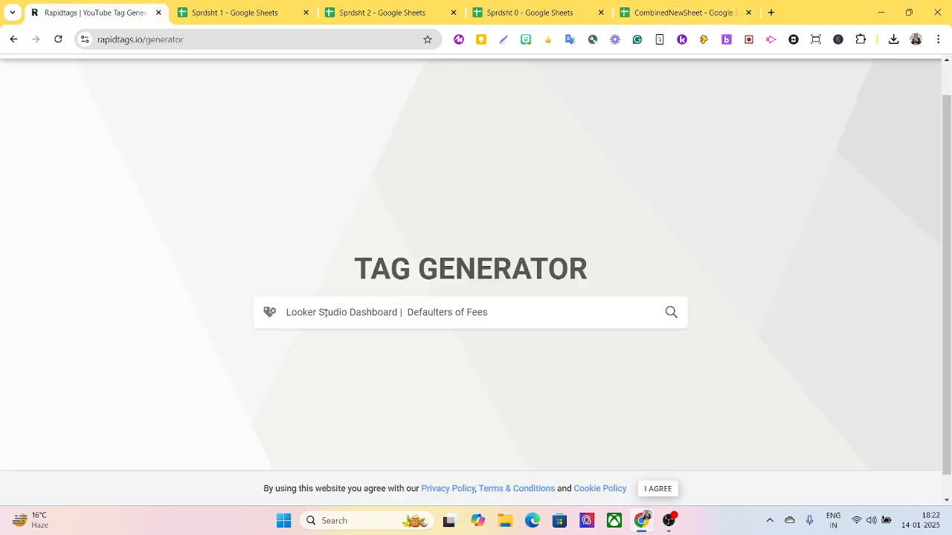
{"action": "left_click", "coordinate": [660, 11]}
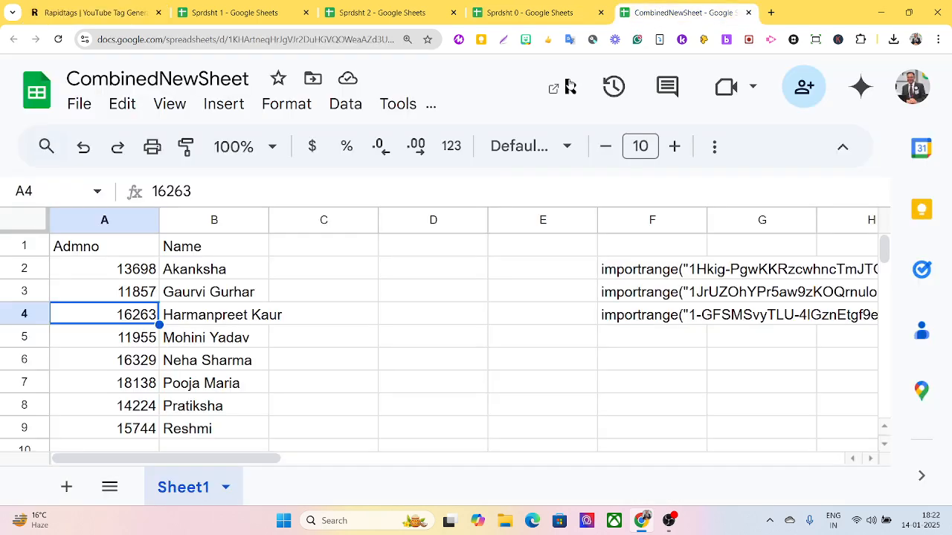
{"action": "scroll", "coordinate": [141, 259], "scroll_direction": "down", "scroll_amount": 8}
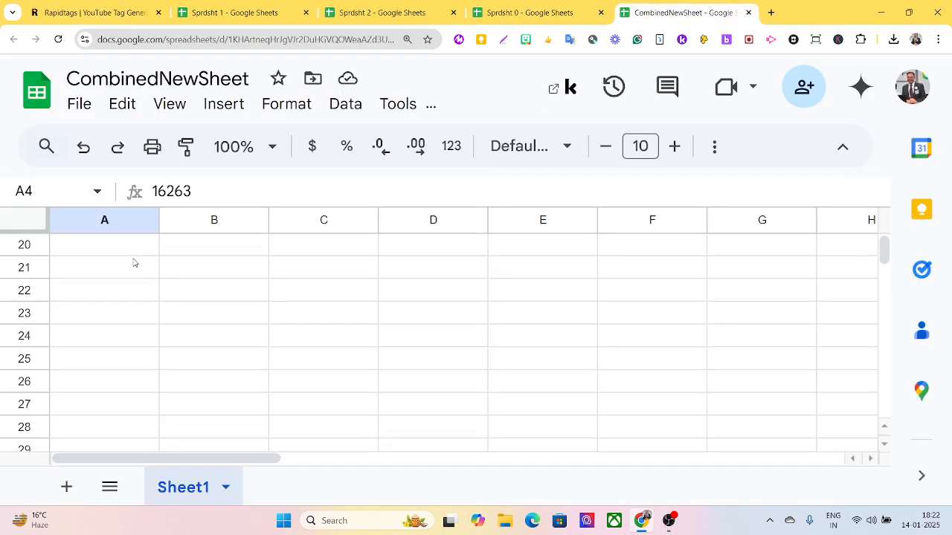
{"action": "scroll", "coordinate": [198, 257], "scroll_direction": "up", "scroll_amount": 4}
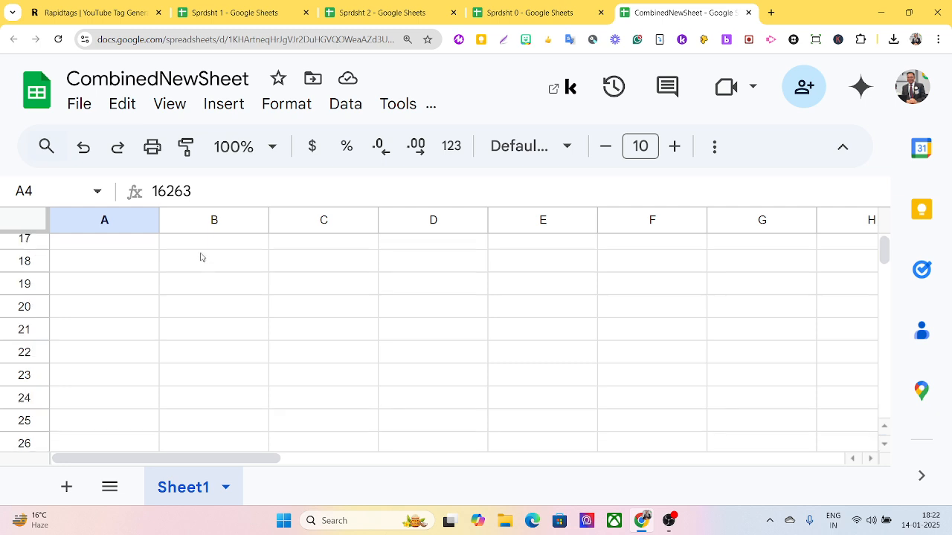
{"action": "scroll", "coordinate": [198, 258], "scroll_direction": "up", "scroll_amount": 4}
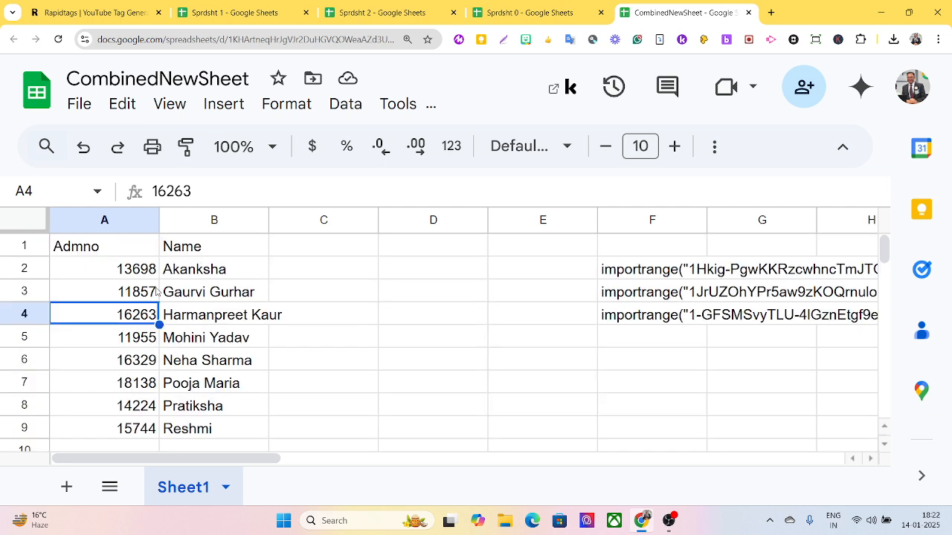
{"action": "left_click", "coordinate": [128, 279]}
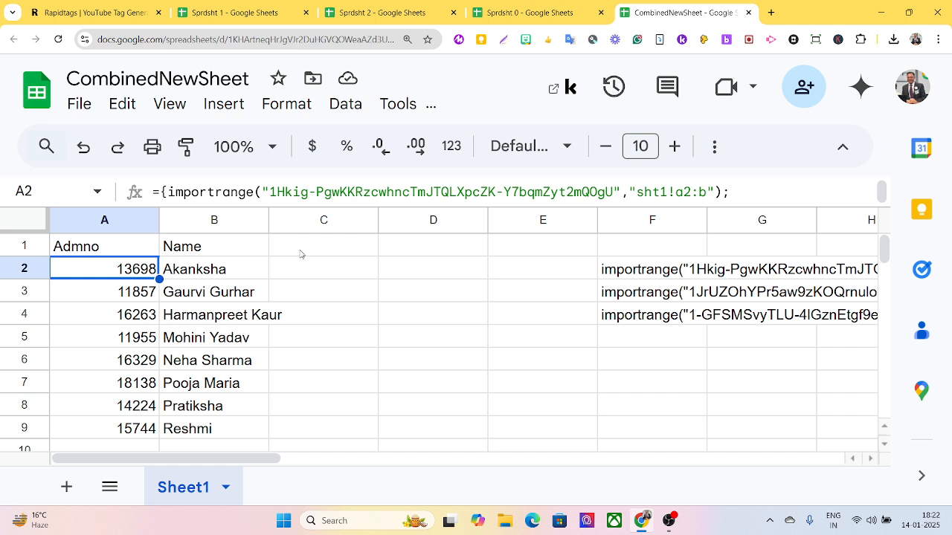
{"action": "scroll", "coordinate": [301, 255], "scroll_direction": "down", "scroll_amount": 1}
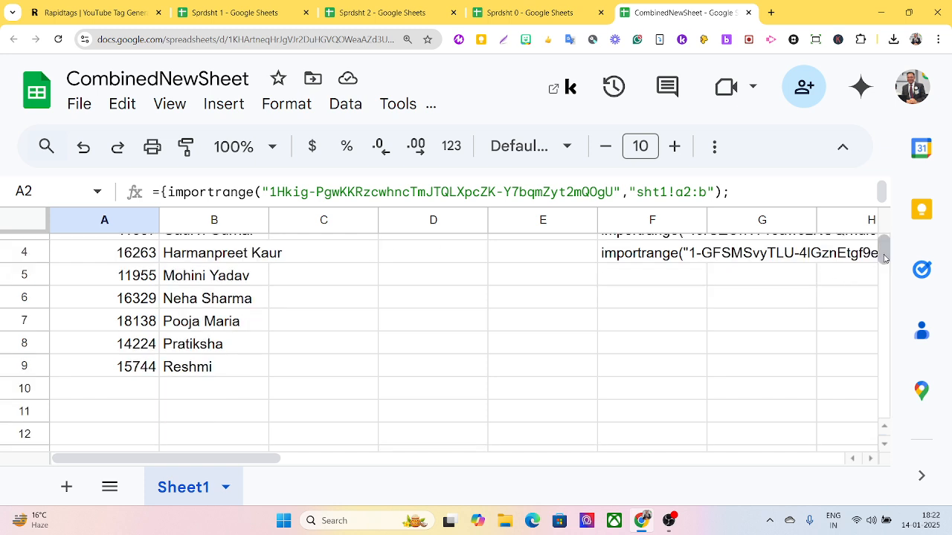
{"action": "mouse_move", "coordinate": [884, 258]}
{"action": "left_mouse_down"}
{"action": "mouse_move", "coordinate": [897, 368]}
{"action": "mouse_move", "coordinate": [917, 418]}
{"action": "mouse_move", "coordinate": [897, 252]}
{"action": "left_mouse_up"}
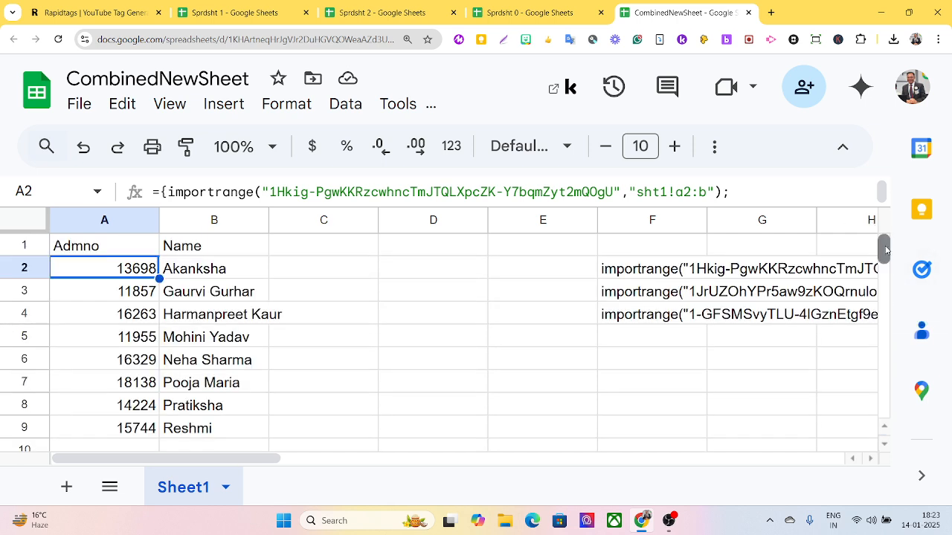
{"action": "left_click_drag", "start_coordinate": [885, 249], "coordinate": [878, 305]}
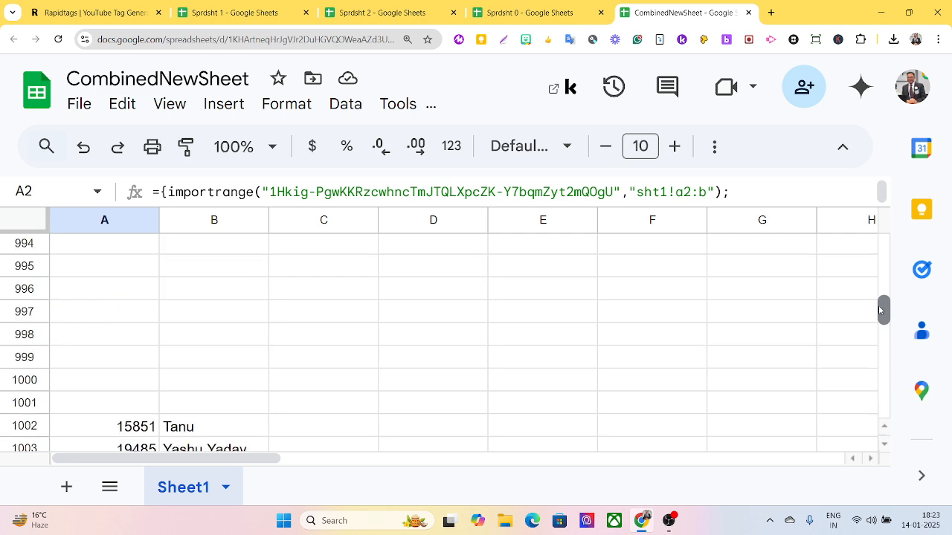
{"action": "left_click", "coordinate": [249, 429]}
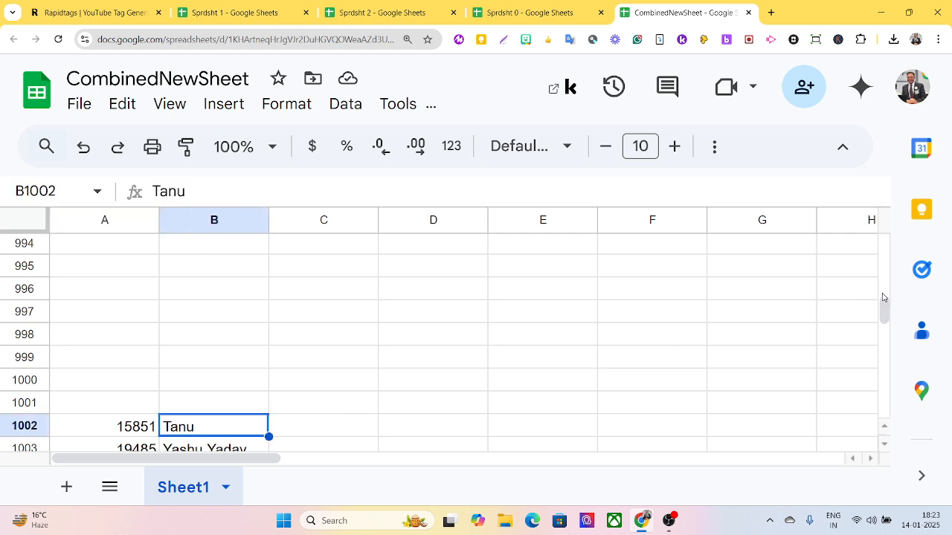
{"action": "left_click_drag", "start_coordinate": [882, 308], "coordinate": [892, 368]}
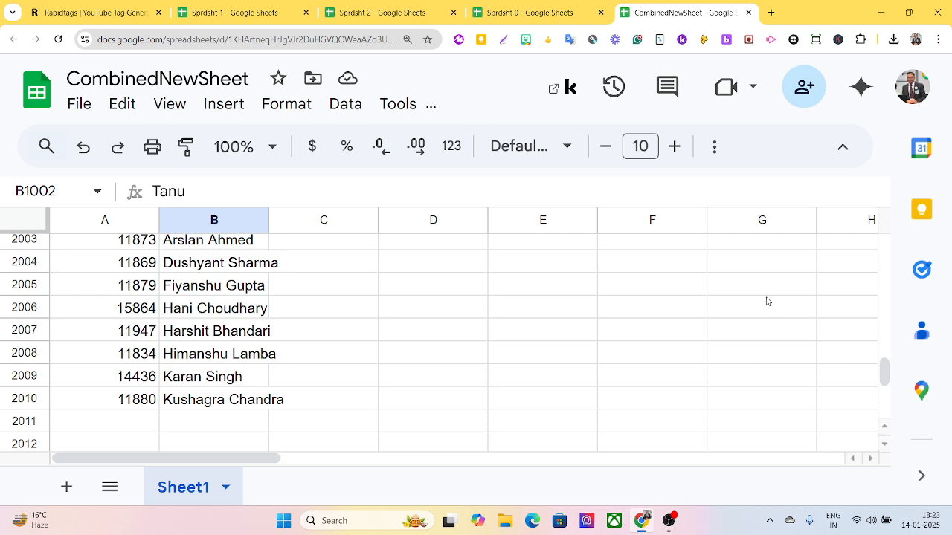
{"action": "scroll", "coordinate": [740, 298], "scroll_direction": "up", "scroll_amount": 4}
{"action": "scroll", "coordinate": [733, 297], "scroll_direction": "up", "scroll_amount": 3}
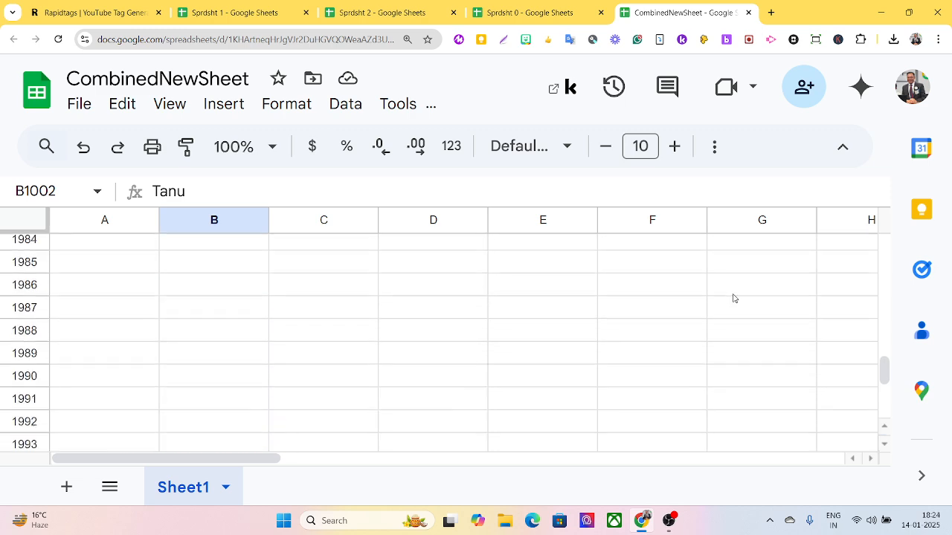
{"action": "scroll", "coordinate": [724, 298], "scroll_direction": "up", "scroll_amount": 4}
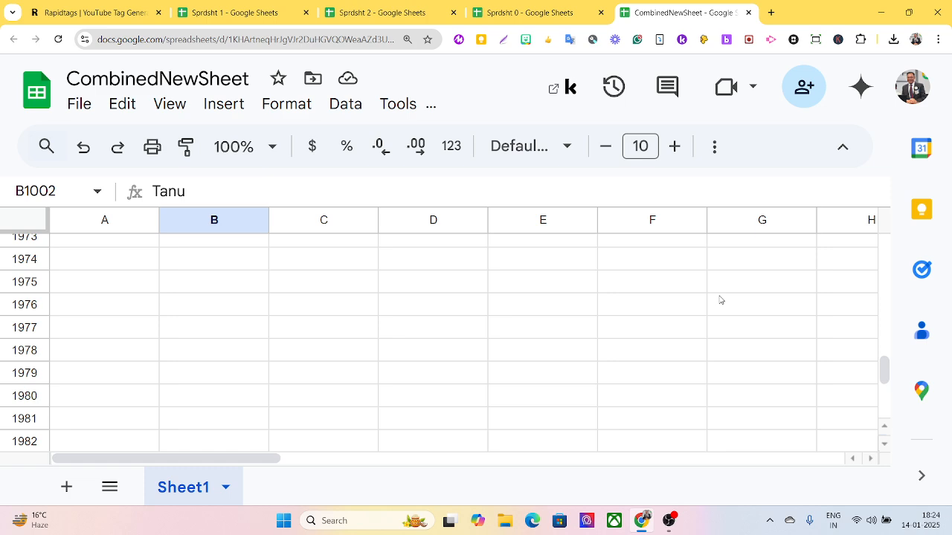
{"action": "scroll", "coordinate": [703, 310], "scroll_direction": "up", "scroll_amount": 10}
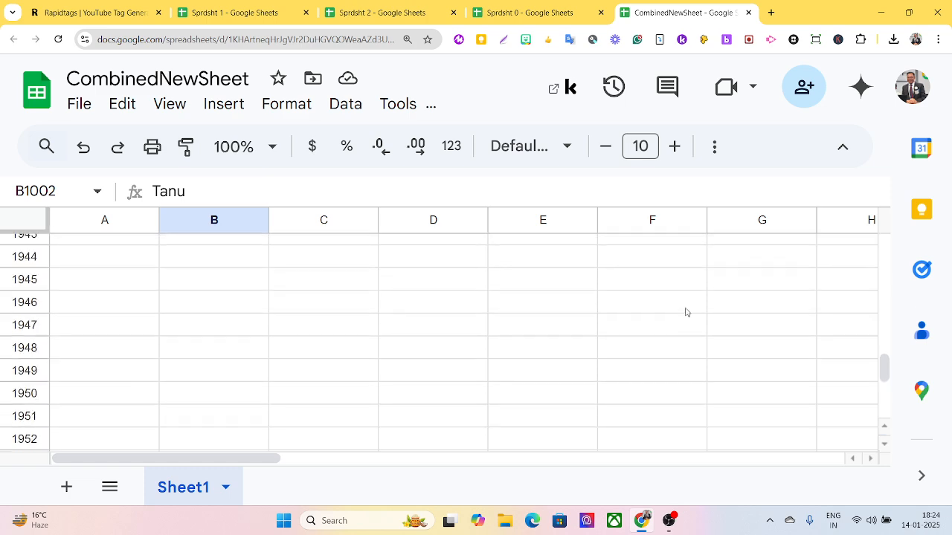
{"action": "scroll", "coordinate": [687, 313], "scroll_direction": "up", "scroll_amount": 13}
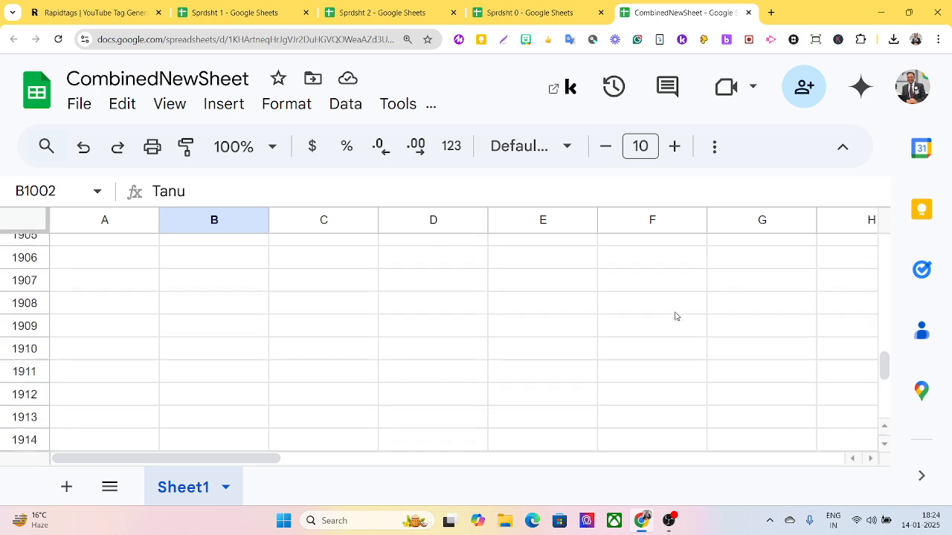
{"action": "scroll", "coordinate": [676, 316], "scroll_direction": "up", "scroll_amount": 10}
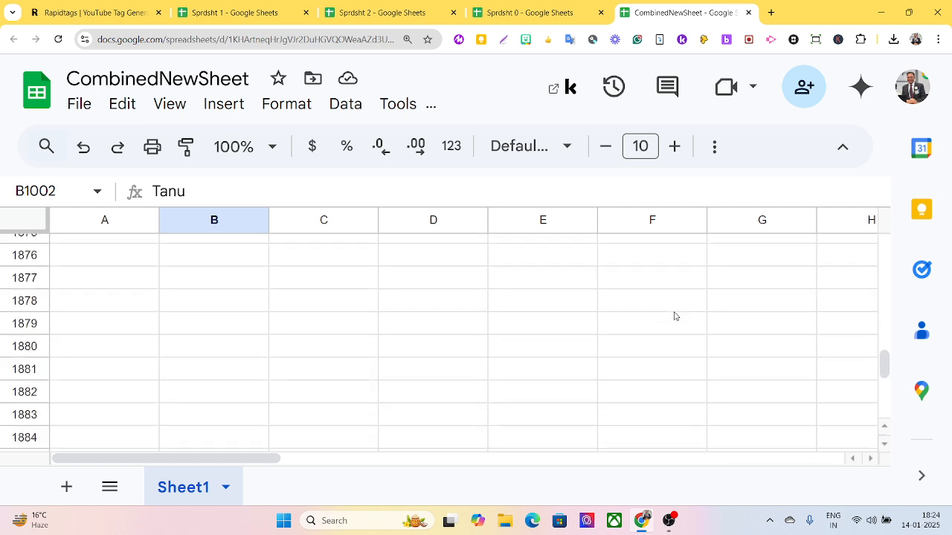
{"action": "scroll", "coordinate": [675, 316], "scroll_direction": "up", "scroll_amount": 5}
{"action": "scroll", "coordinate": [675, 316], "scroll_direction": "up", "scroll_amount": 20}
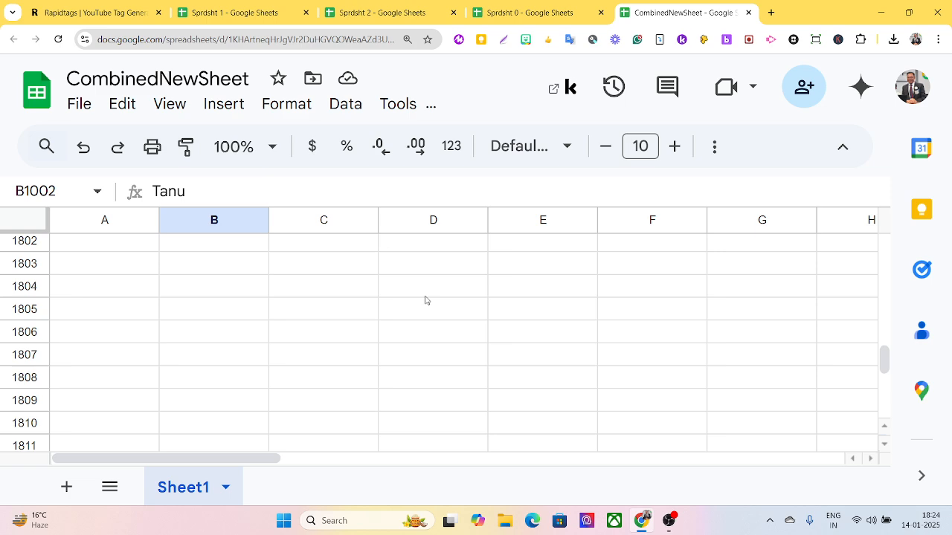
{"action": "scroll", "coordinate": [420, 298], "scroll_direction": "up", "scroll_amount": 10}
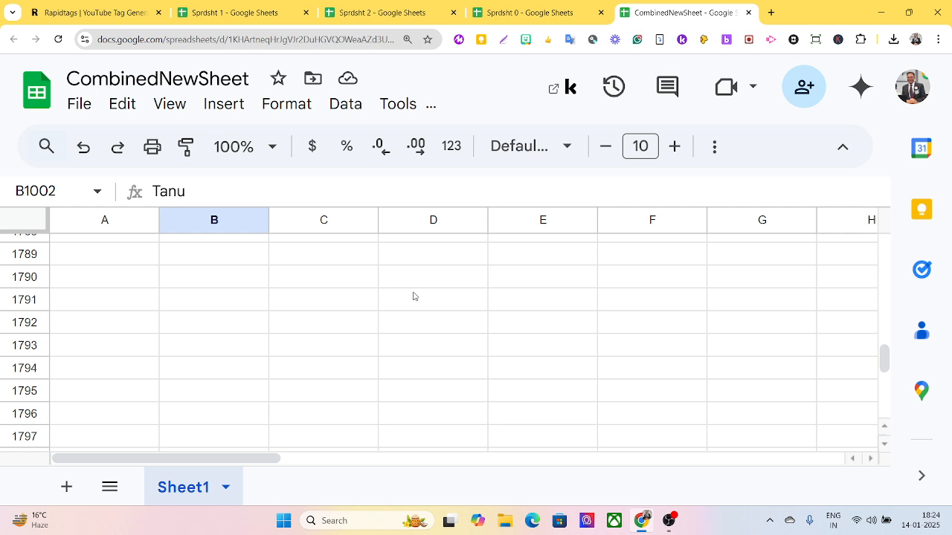
{"action": "scroll", "coordinate": [414, 296], "scroll_direction": "up", "scroll_amount": 6}
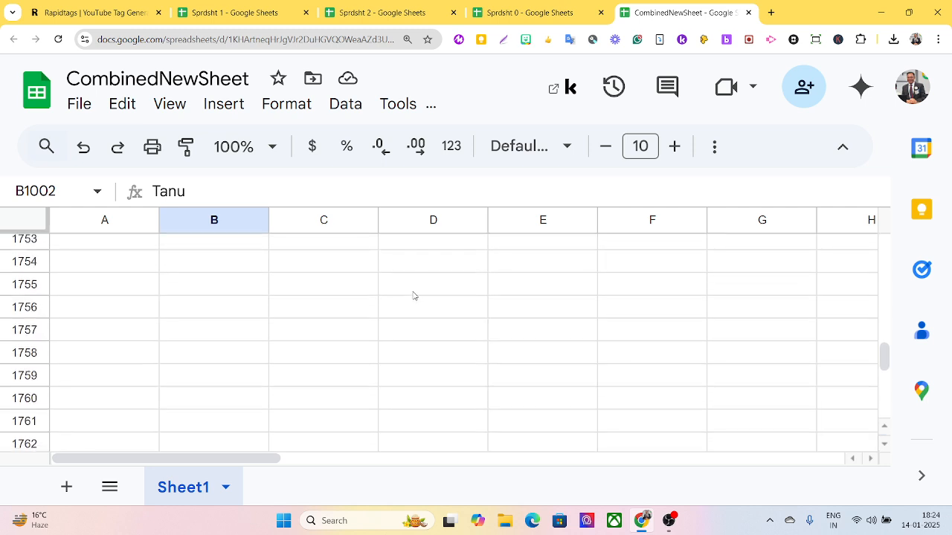
{"action": "scroll", "coordinate": [413, 295], "scroll_direction": "up", "scroll_amount": 5}
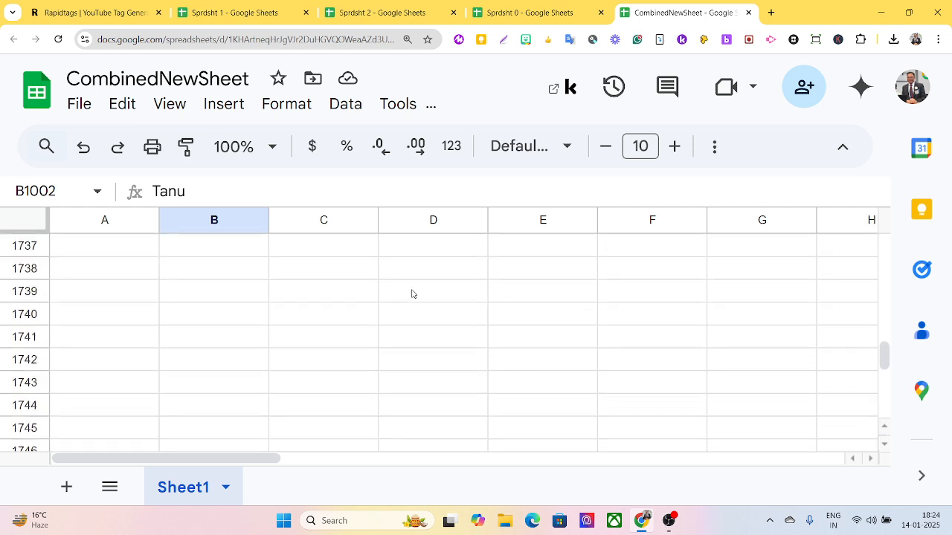
{"action": "scroll", "coordinate": [411, 293], "scroll_direction": "up", "scroll_amount": 14}
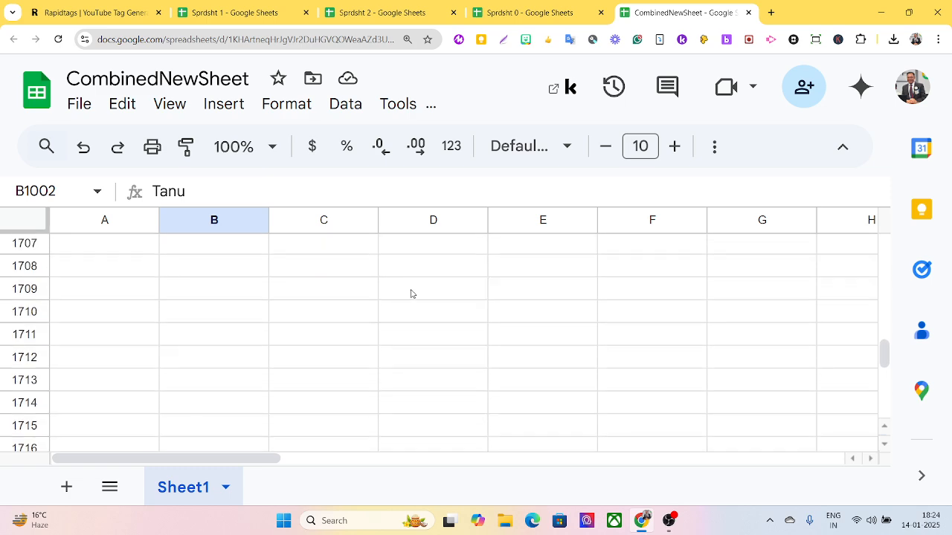
{"action": "scroll", "coordinate": [411, 294], "scroll_direction": "up", "scroll_amount": 6}
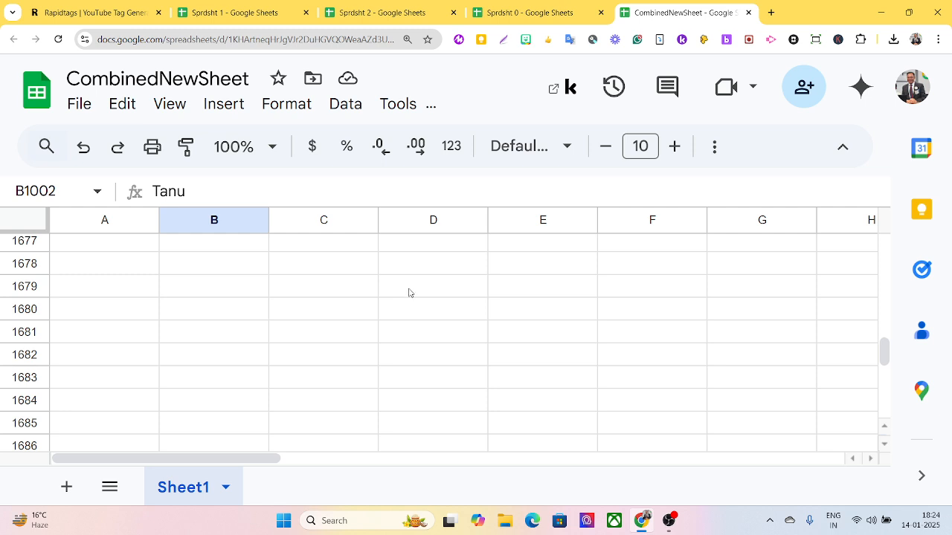
{"action": "scroll", "coordinate": [408, 293], "scroll_direction": "up", "scroll_amount": 4}
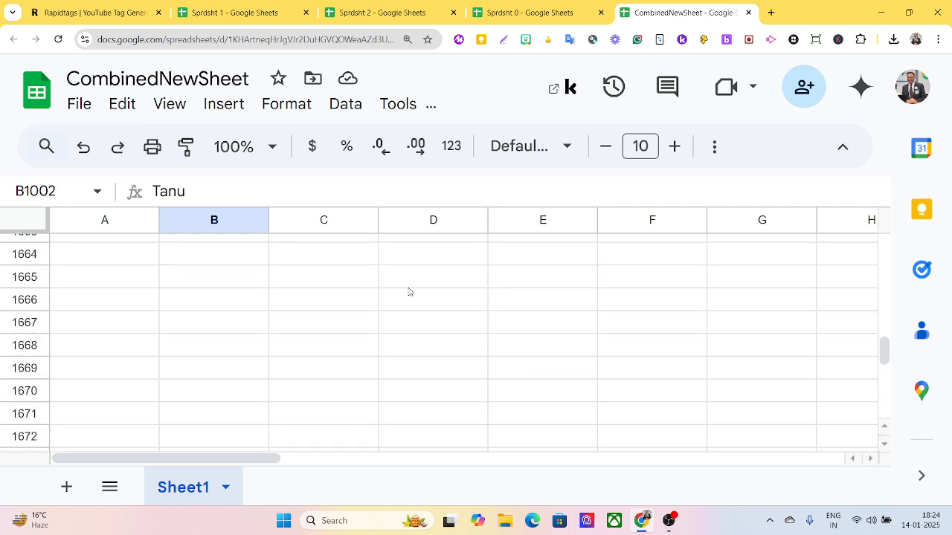